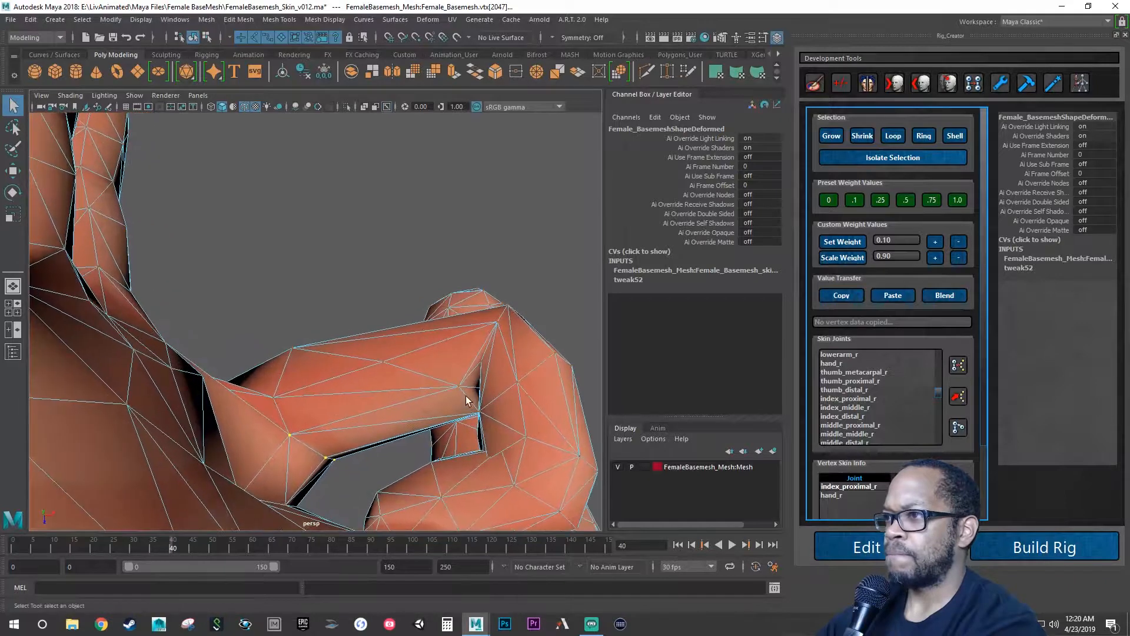
Try adding 0.10 of hand_r weight to the underside vertices just below the right index finger's middle joint, and subtract it again.
click(460, 387)
scroll(453, 406, up, 2)
scroll(437, 422, up, 5)
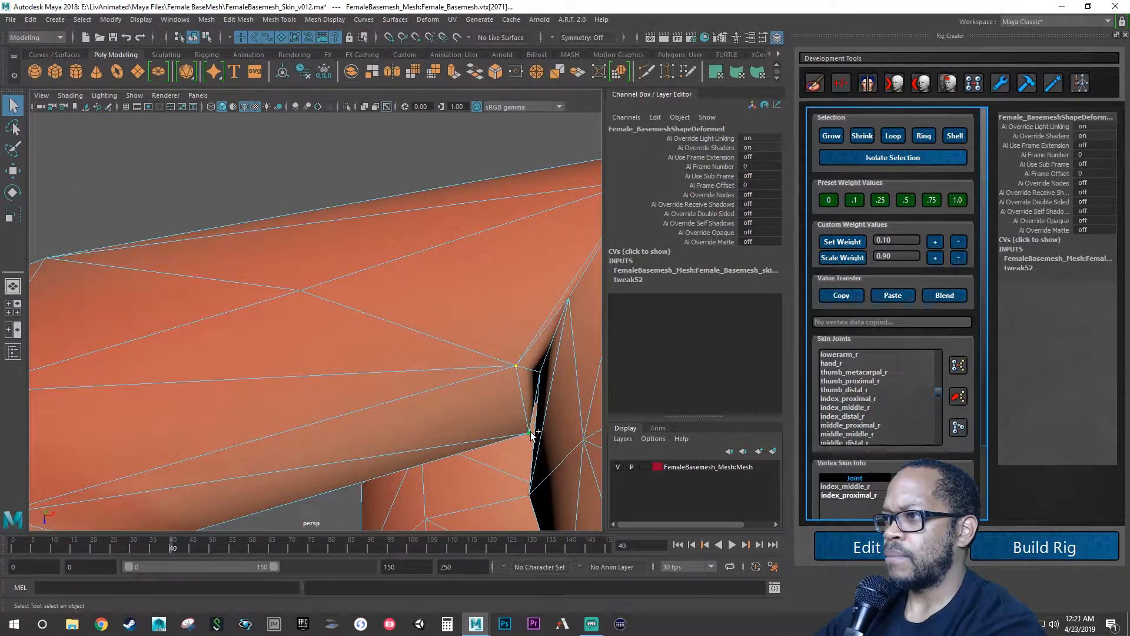
alt+drag(530, 434, 529, 449)
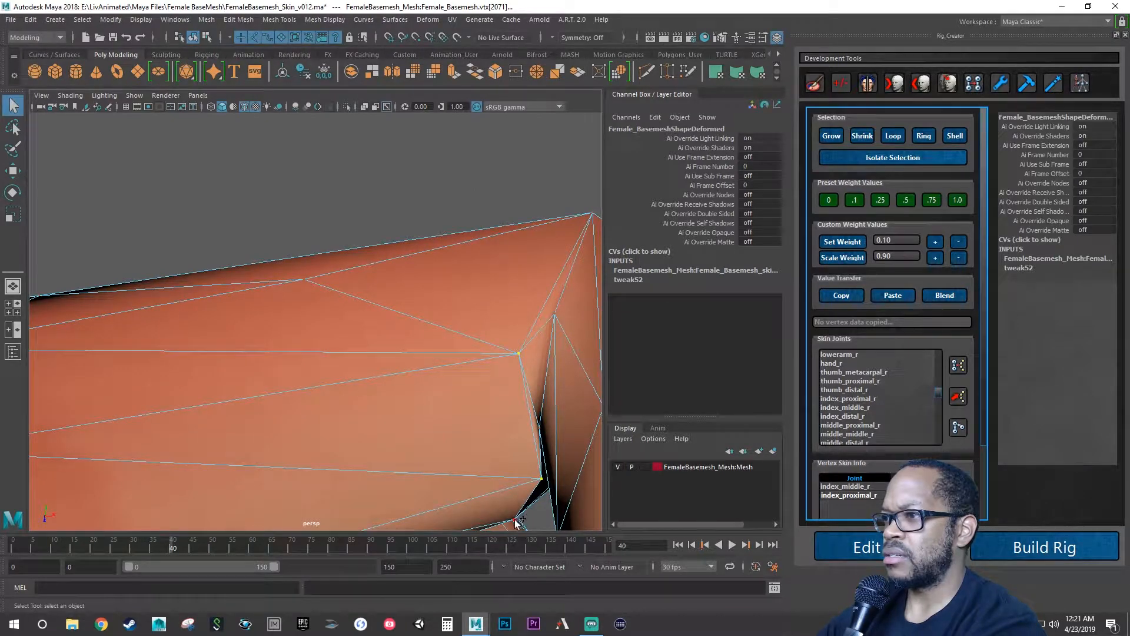
alt+drag(520, 523, 600, 455)
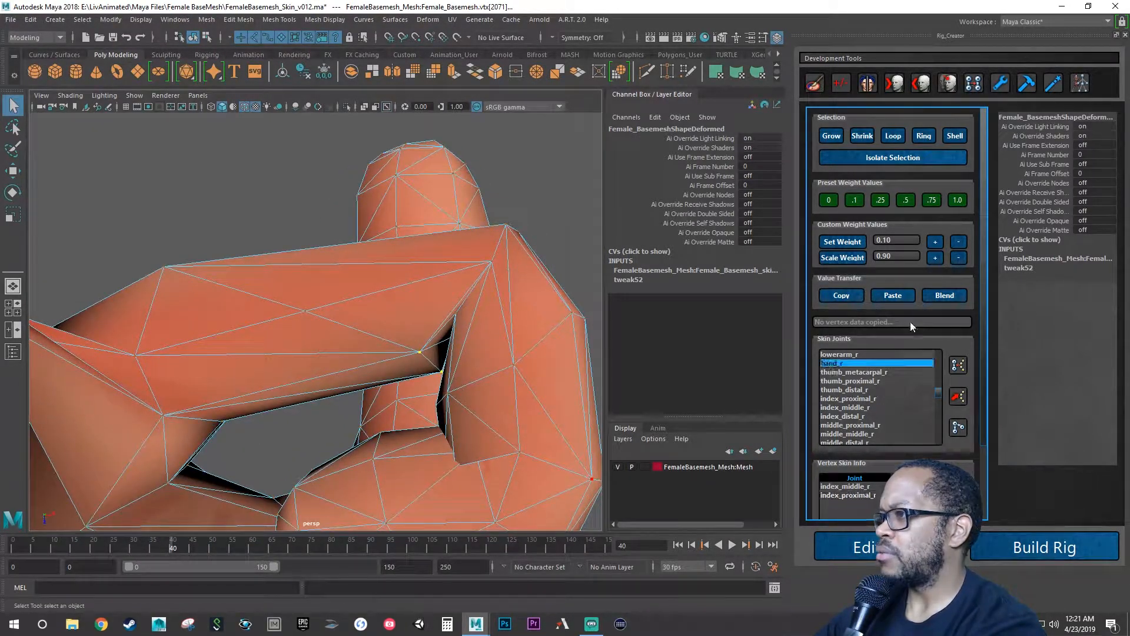
click(940, 246)
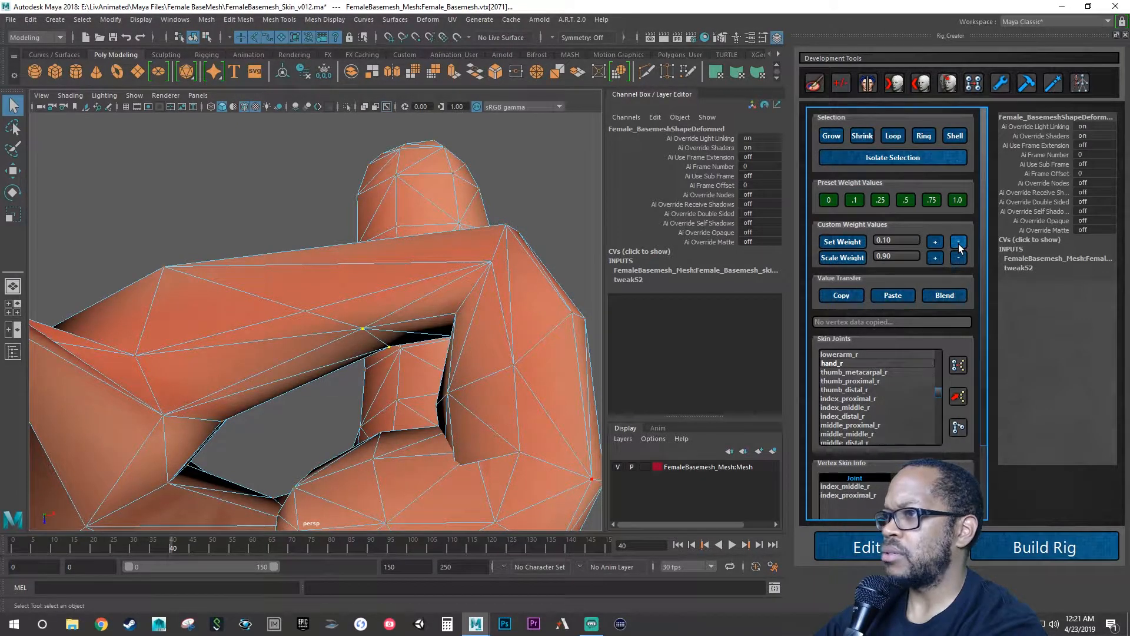
click(958, 243)
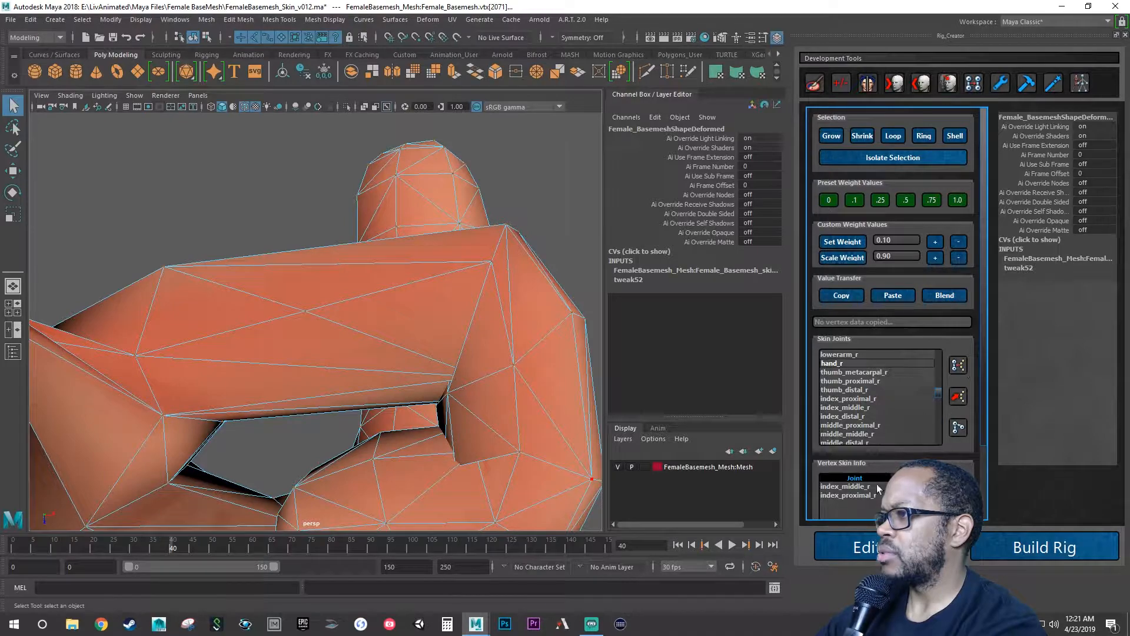
Play and scrub the finger-curl animation to examine how the index finger deforms, stopping at frame 35.
alt+drag(456, 414, 379, 425)
key(alt+v)
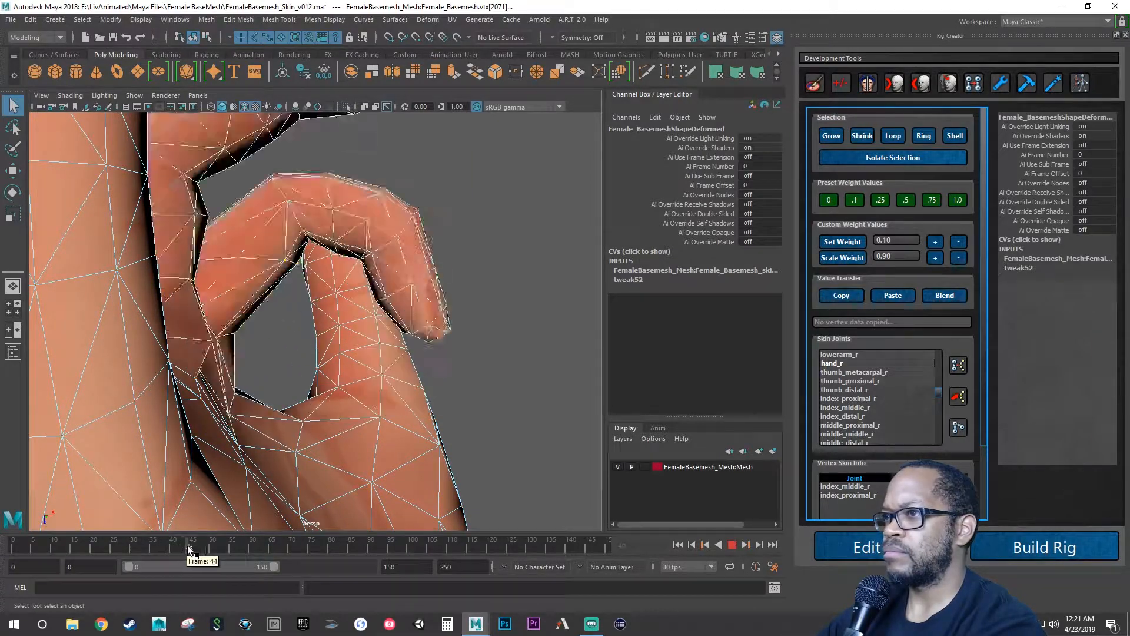
click(155, 540)
mouse_move(347, 409)
alt+mouse_down()
mouse_move(164, 409)
mouse_move(105, 400)
mouse_move(56, 371)
mouse_move(167, 350)
mouse_move(295, 353)
mouse_move(368, 394)
mouse_move(336, 396)
alt+mouse_up()
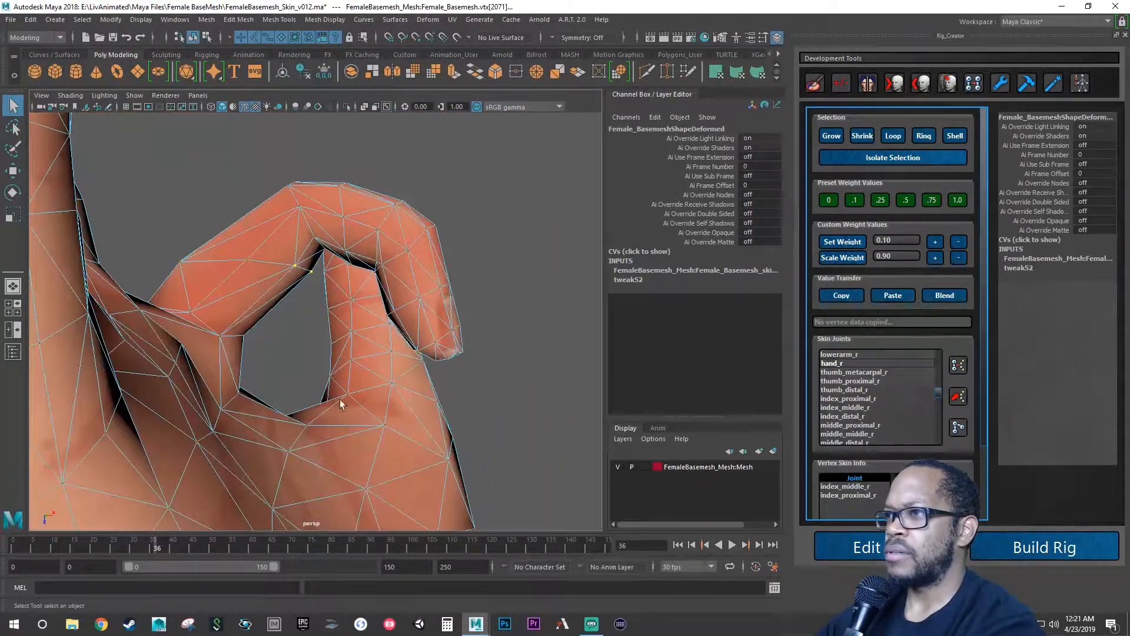
alt+right_drag(336, 396, 429, 336)
alt+drag(429, 335, 320, 378)
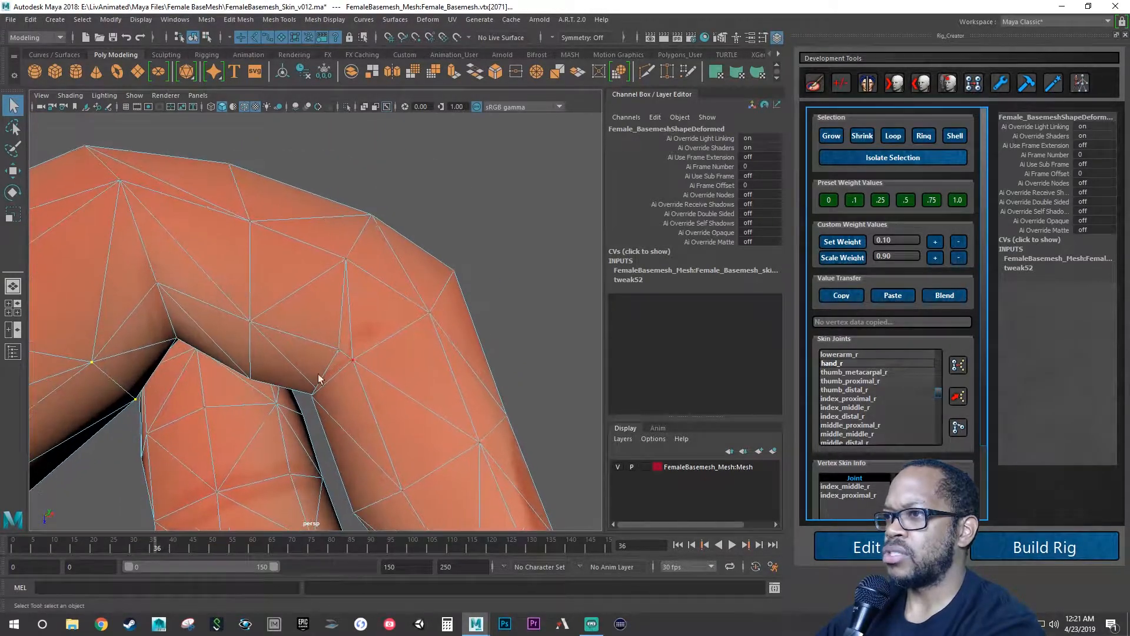
key(alt+v)
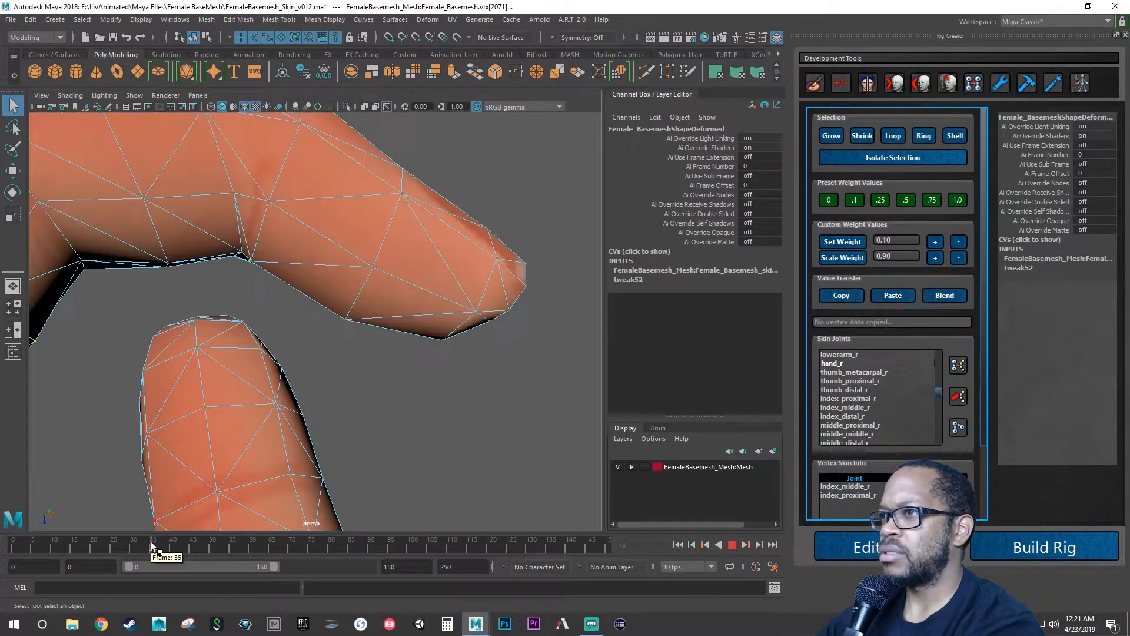
click(153, 546)
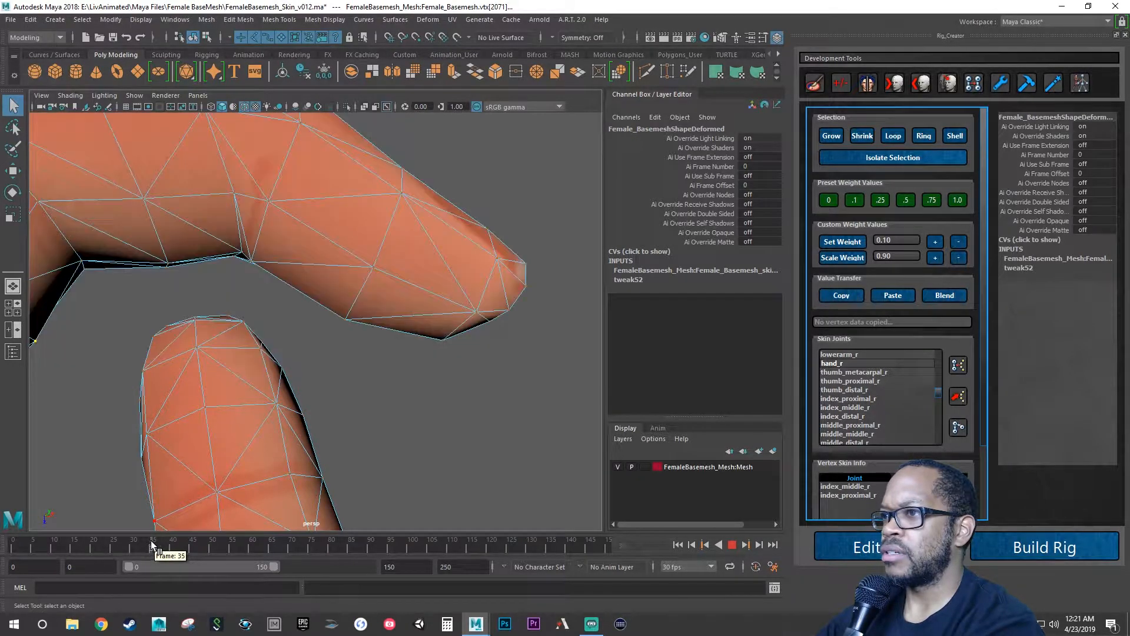
Add index_distal_r weight in 0.10 increments to the underside vertices at the index finger's outermost joint.
click(242, 253)
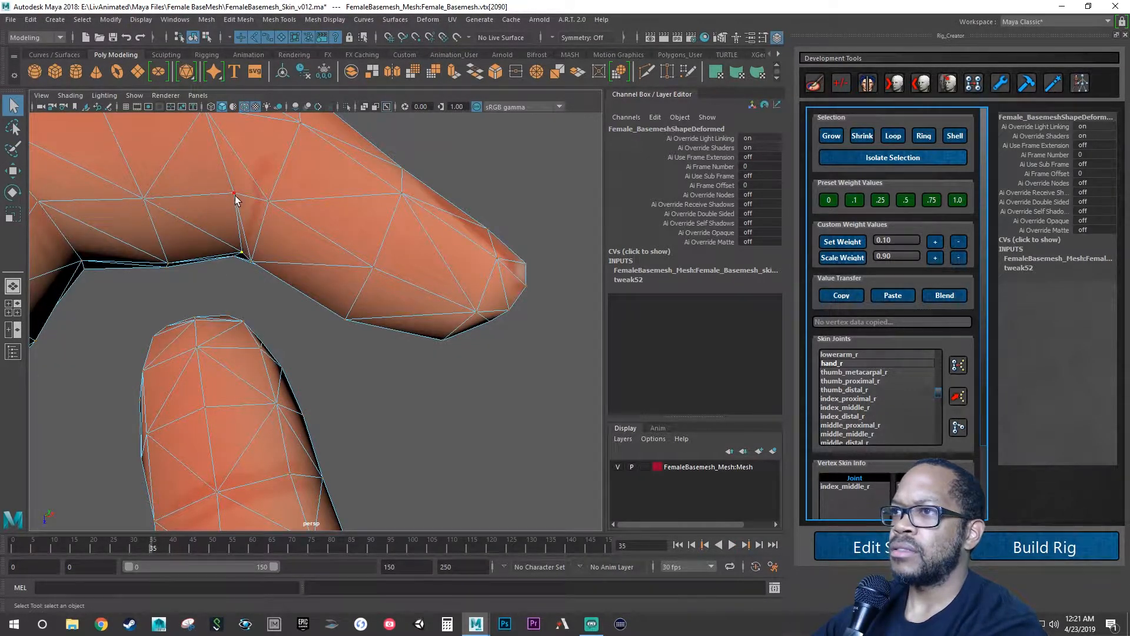
alt+drag(237, 202, 217, 271)
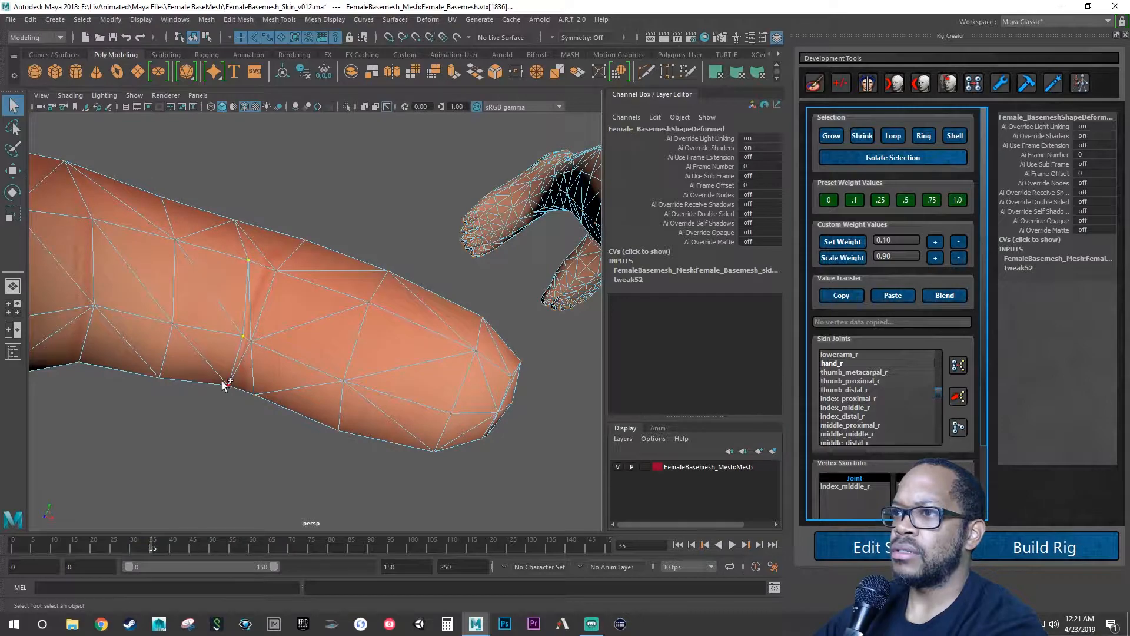
alt+drag(253, 377, 330, 429)
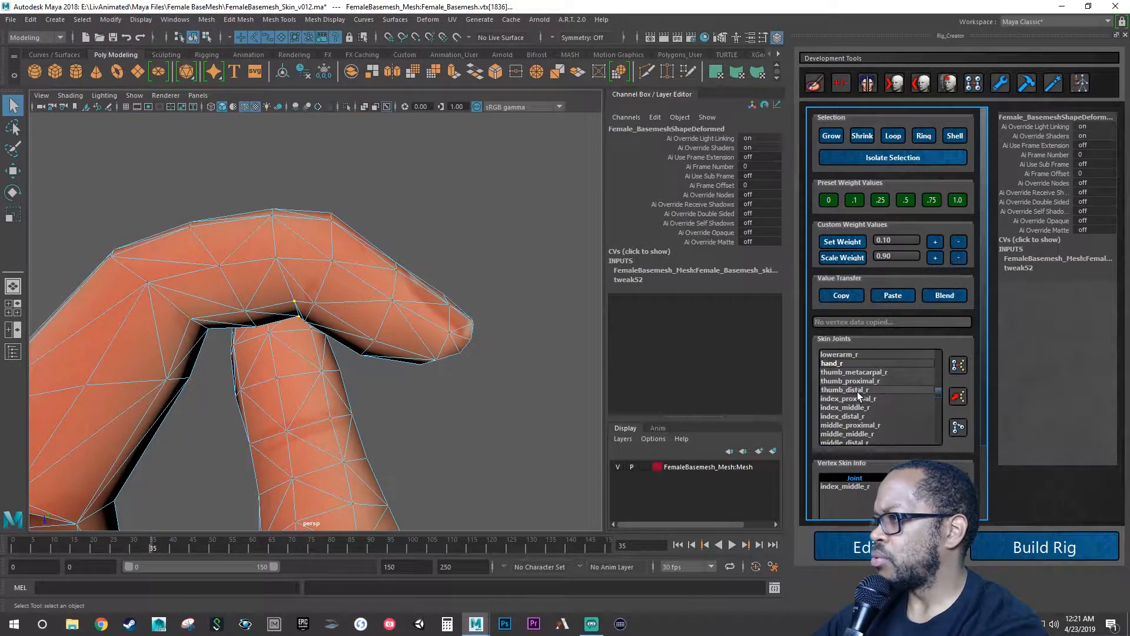
click(859, 416)
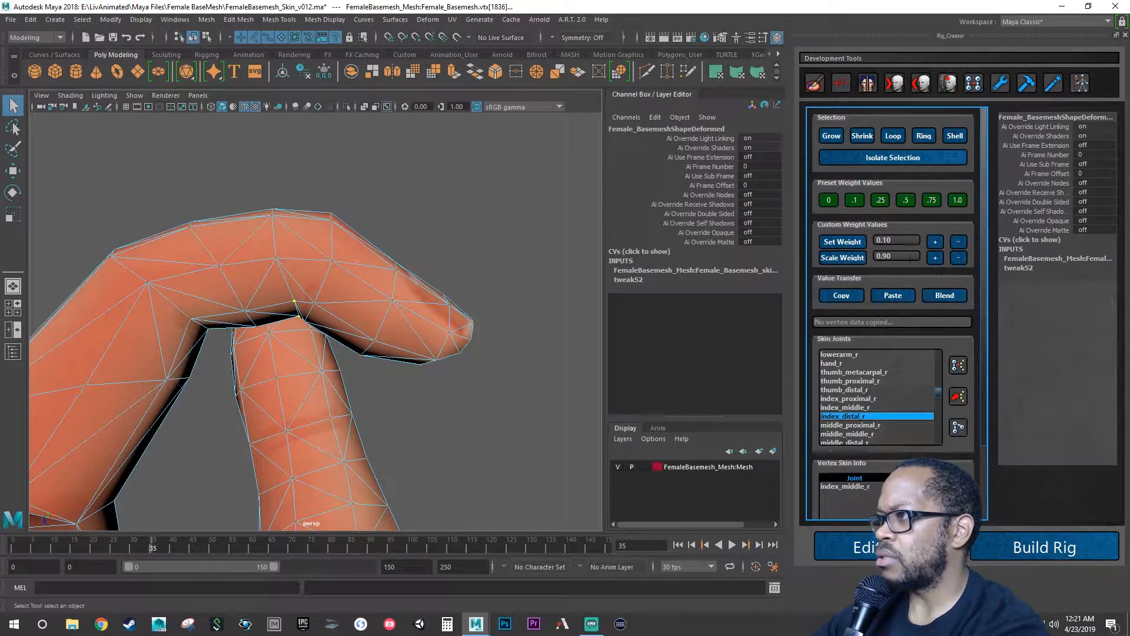
click(934, 243)
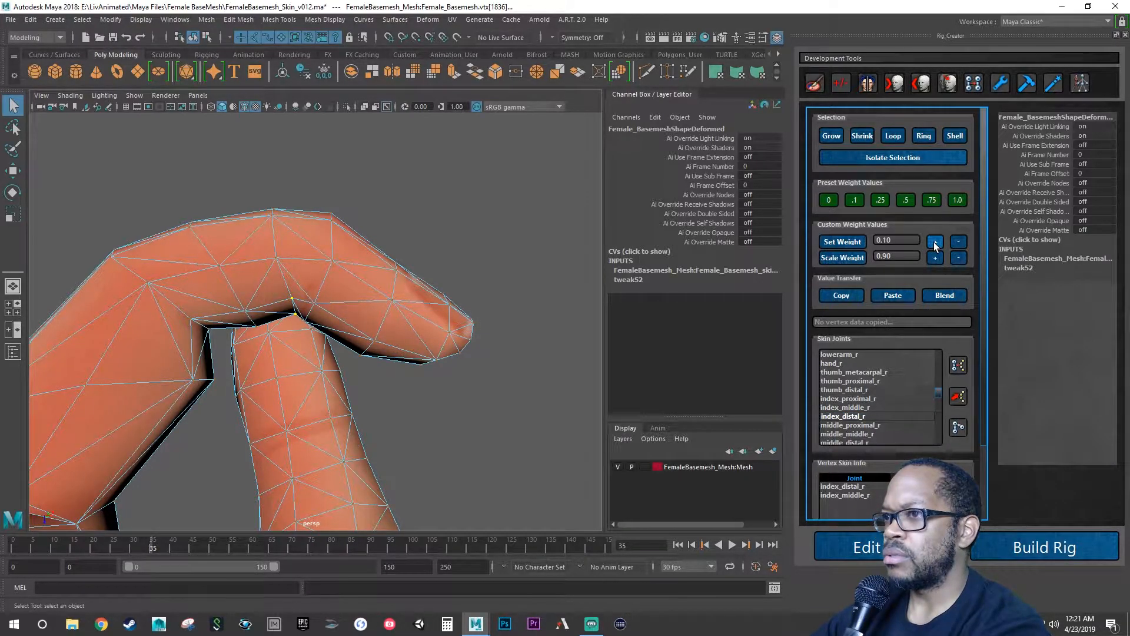
alt+drag(527, 347, 454, 320)
click(936, 243)
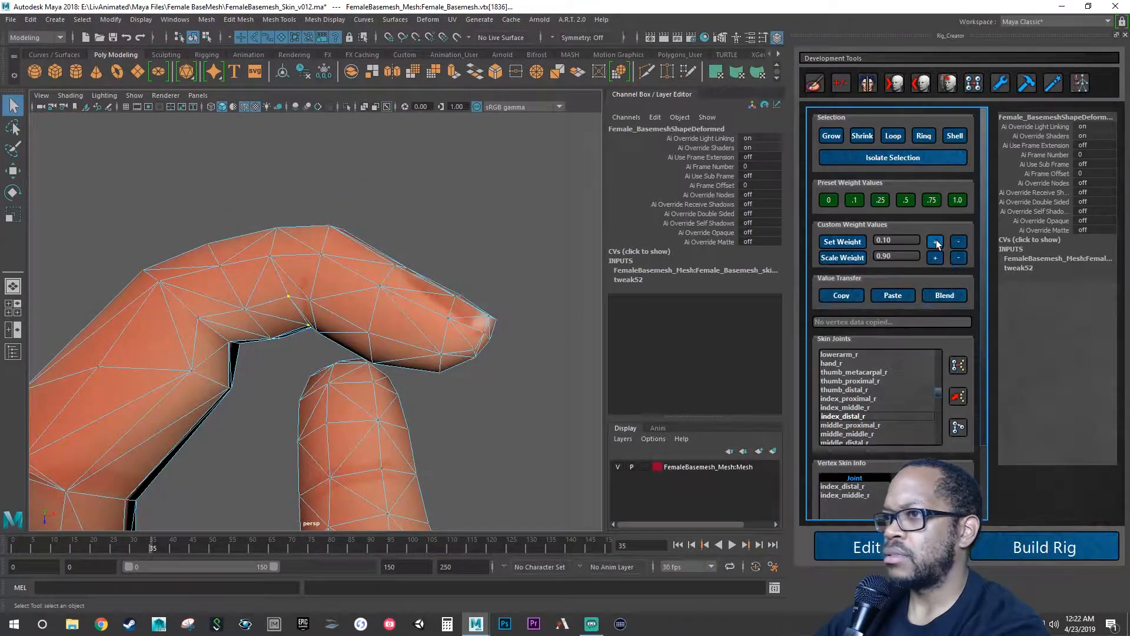
alt+drag(472, 277, 337, 454)
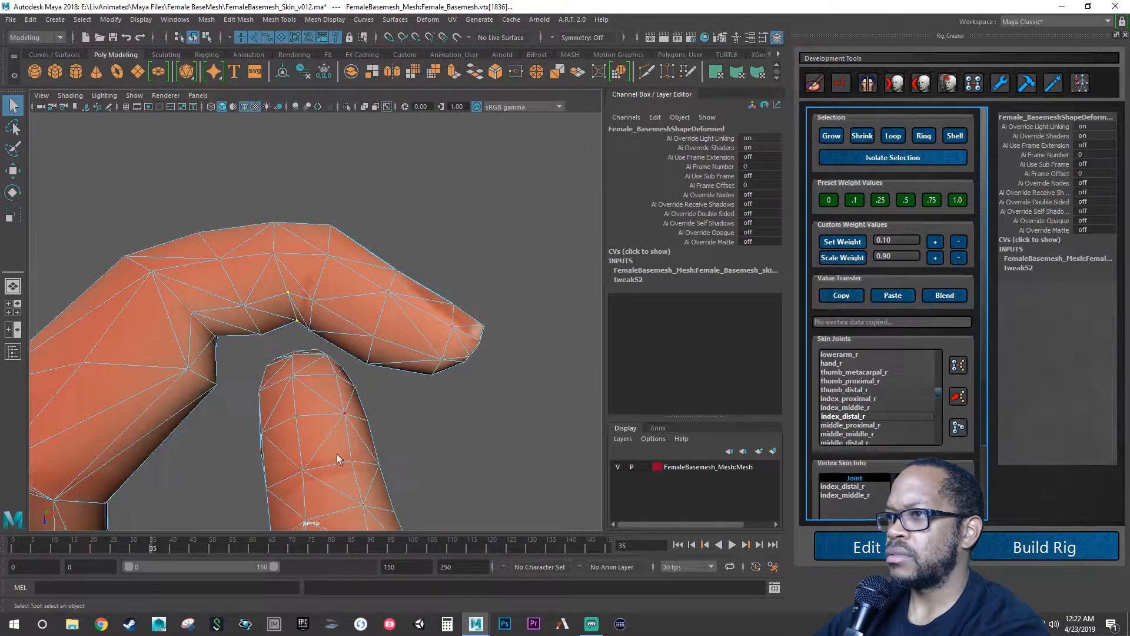
Scrub through the finger curl to examine the index finger's outer joint, ending at frame 34.
drag(155, 540, 168, 542)
alt+drag(286, 458, 297, 311)
mouse_move(172, 545)
mouse_down()
mouse_move(196, 547)
mouse_move(151, 548)
mouse_up()
alt+middle_drag(200, 443, 301, 547)
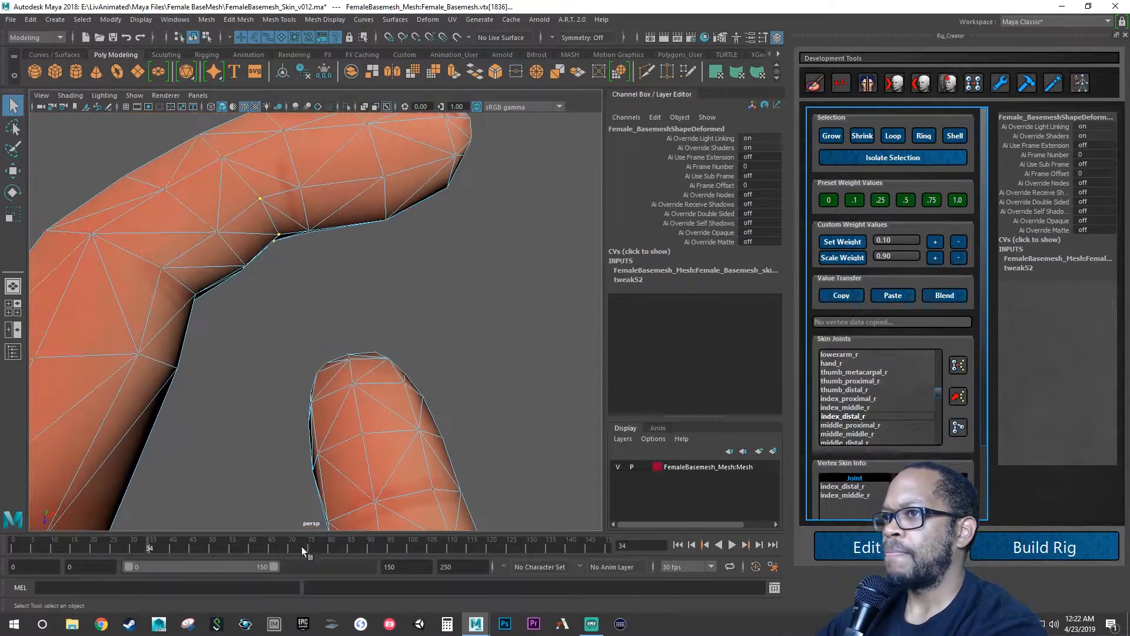
Select the row of palm-side vertices midway along the index finger's base segment and set the timeline to frame 35.
alt+drag(299, 518, 240, 452)
click(173, 351)
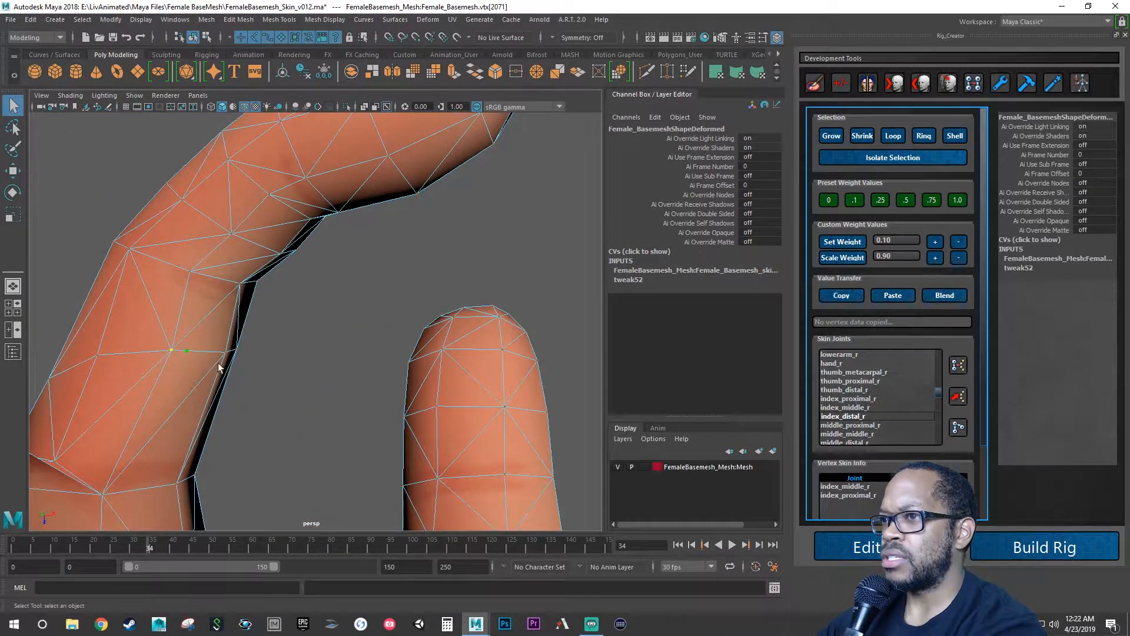
alt+drag(173, 352, 297, 381)
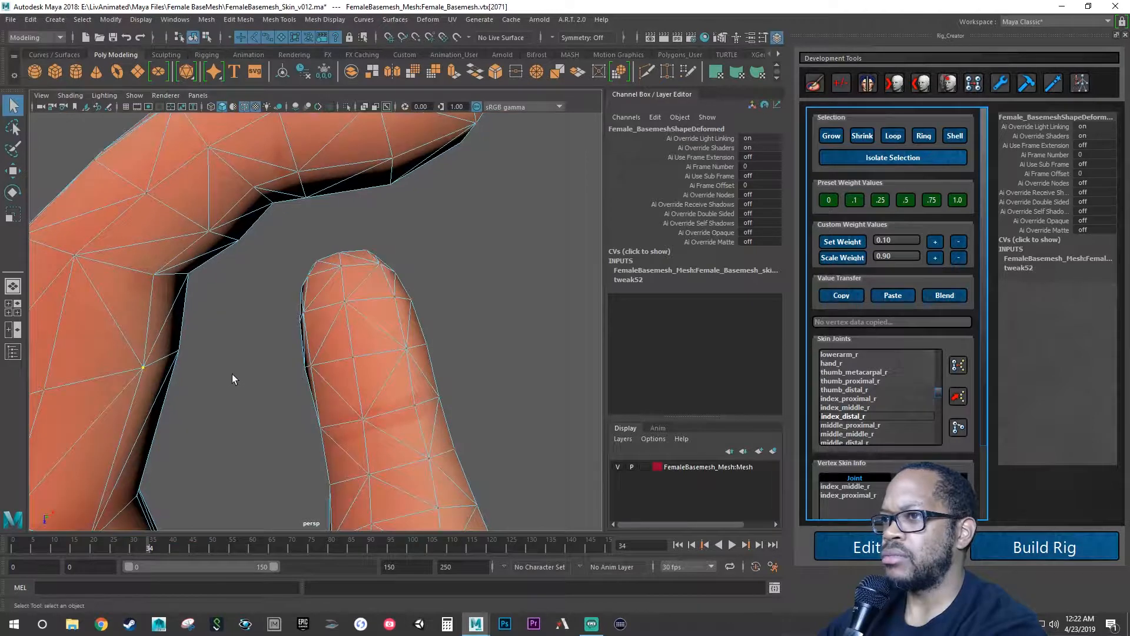
click(229, 373)
click(168, 367)
alt+drag(205, 386, 181, 373)
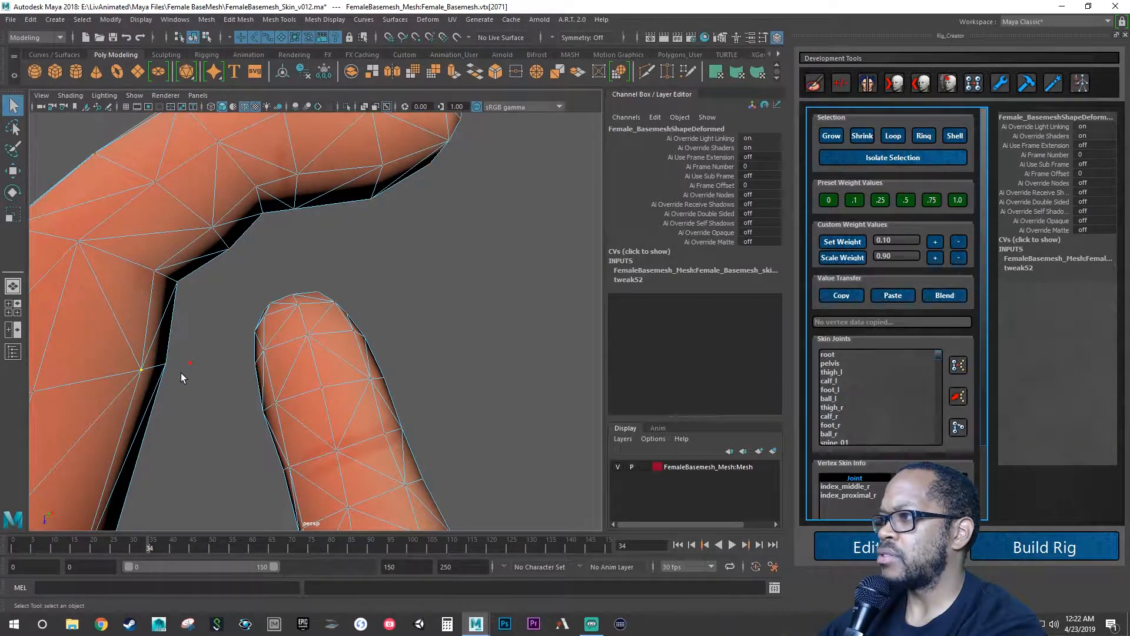
alt+drag(182, 372, 91, 388)
alt+drag(233, 361, 159, 348)
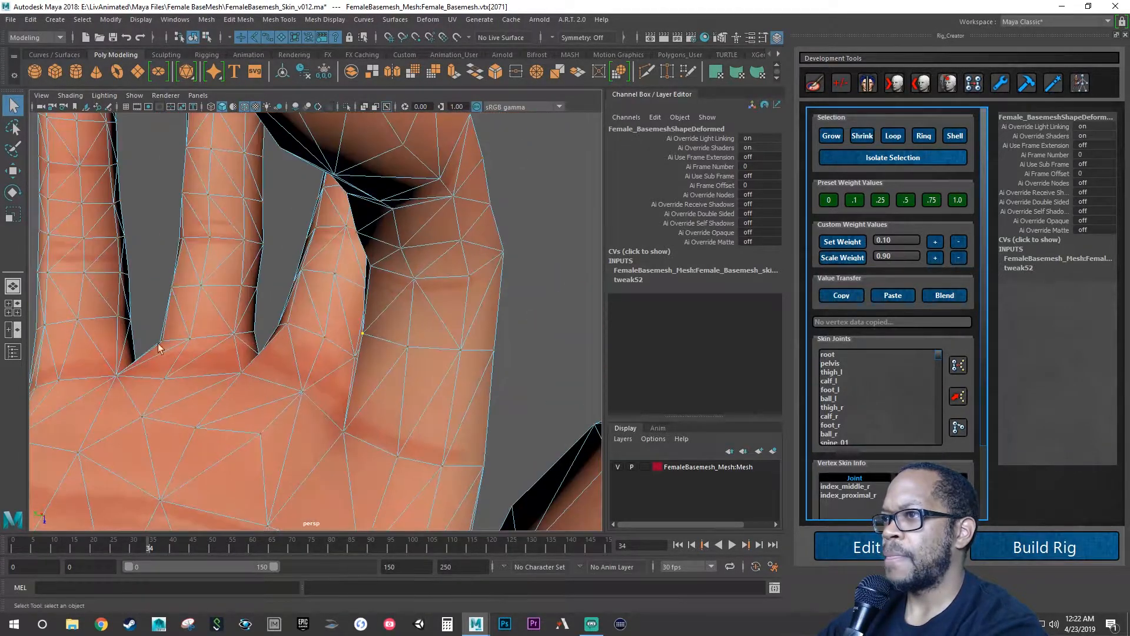
click(461, 351)
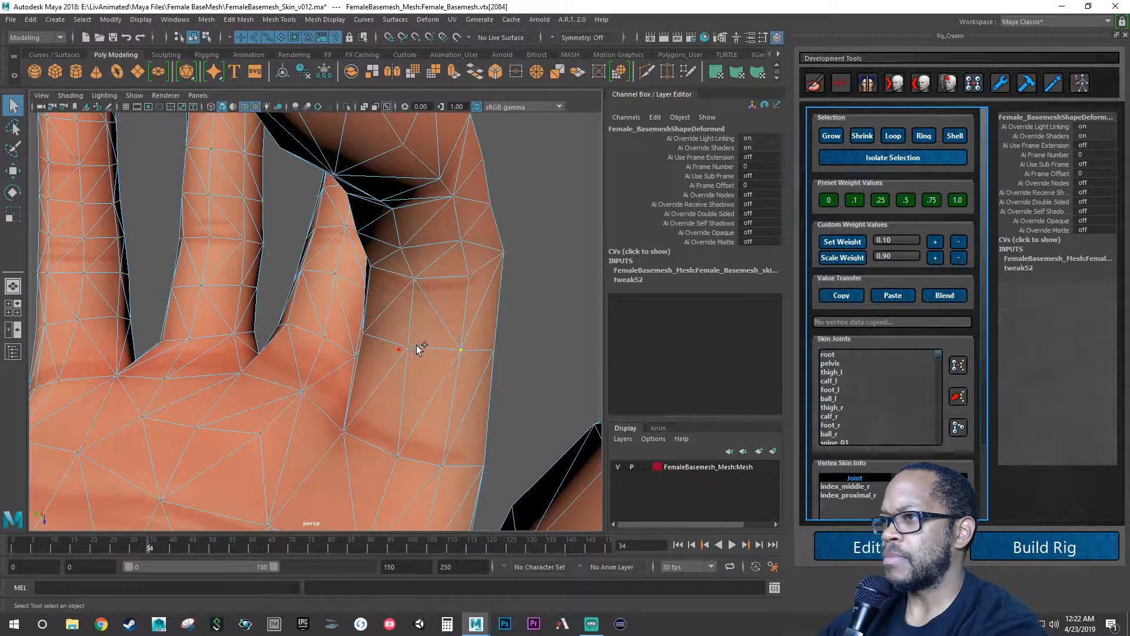
alt+drag(424, 346, 487, 367)
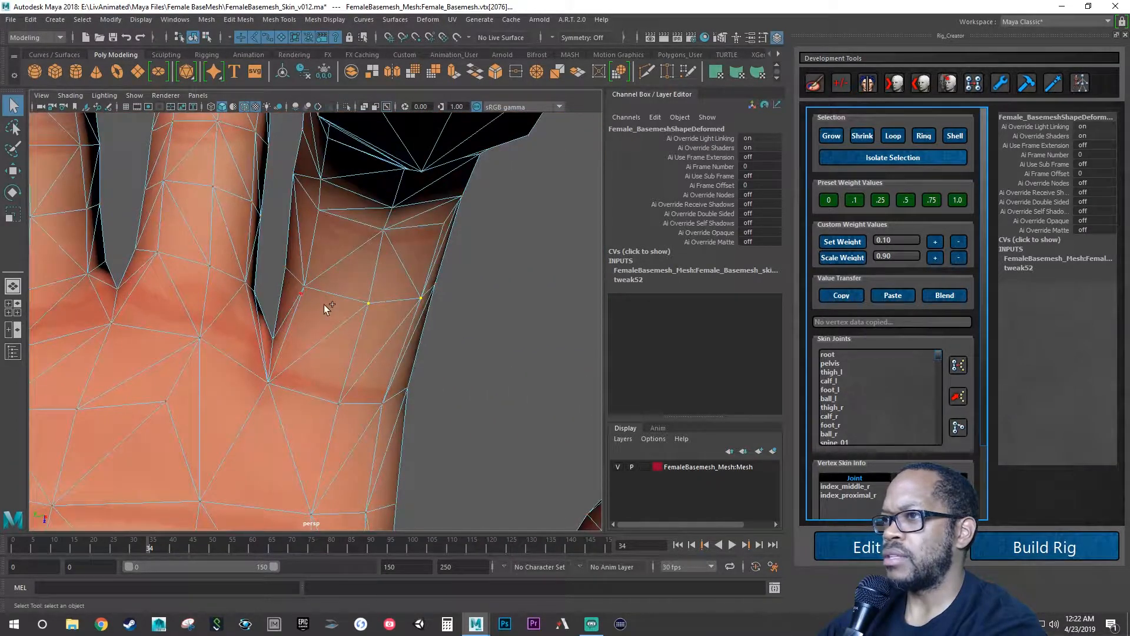
alt+drag(309, 292, 209, 437)
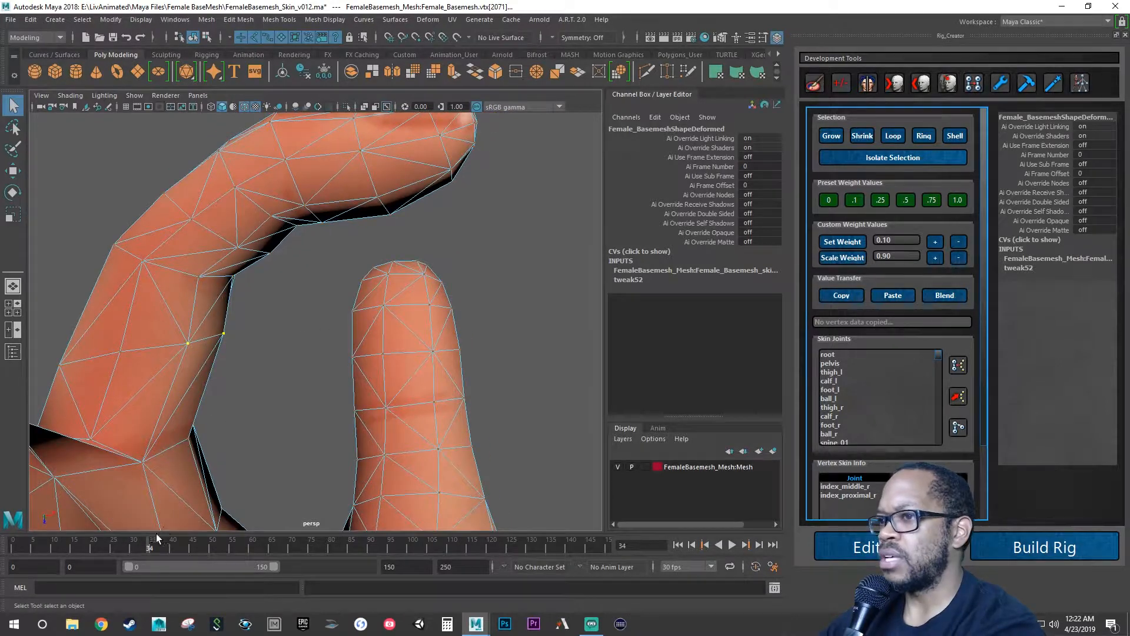
drag(156, 533, 152, 543)
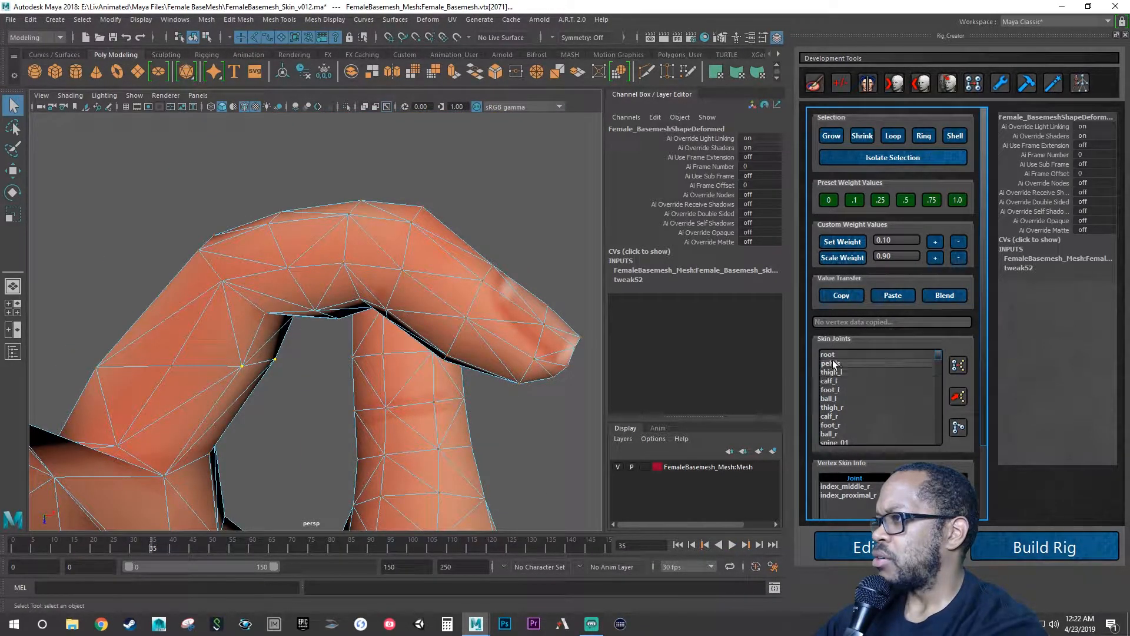
Try adding 0.10 of hand_r weight to the selected base-segment vertices, and subtract it again.
scroll(847, 429, down, 3)
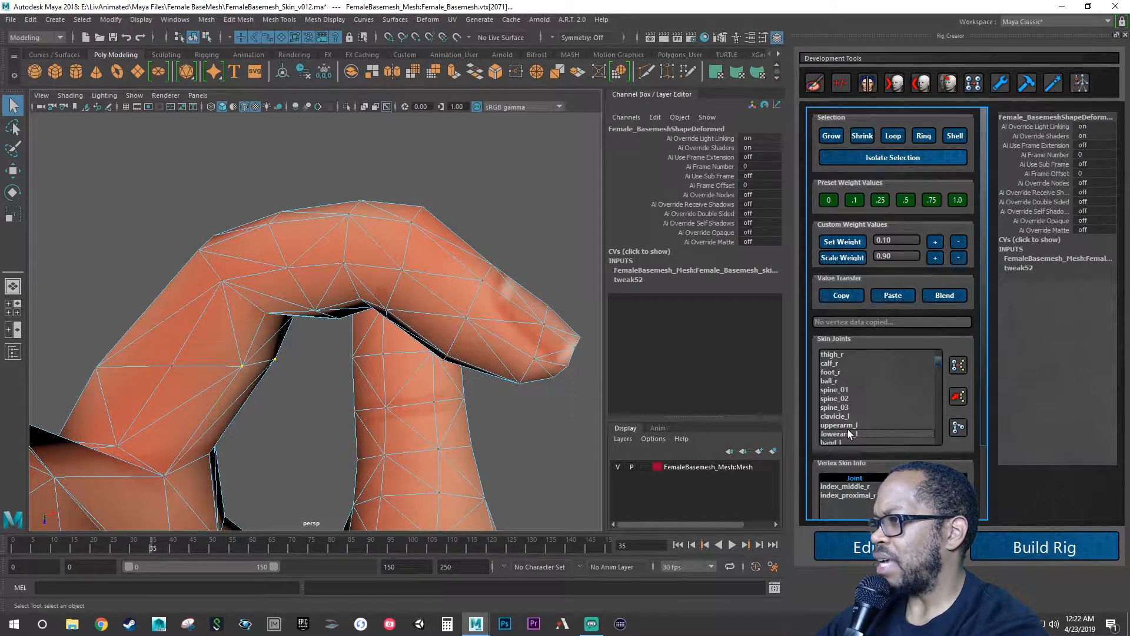
scroll(846, 429, down, 8)
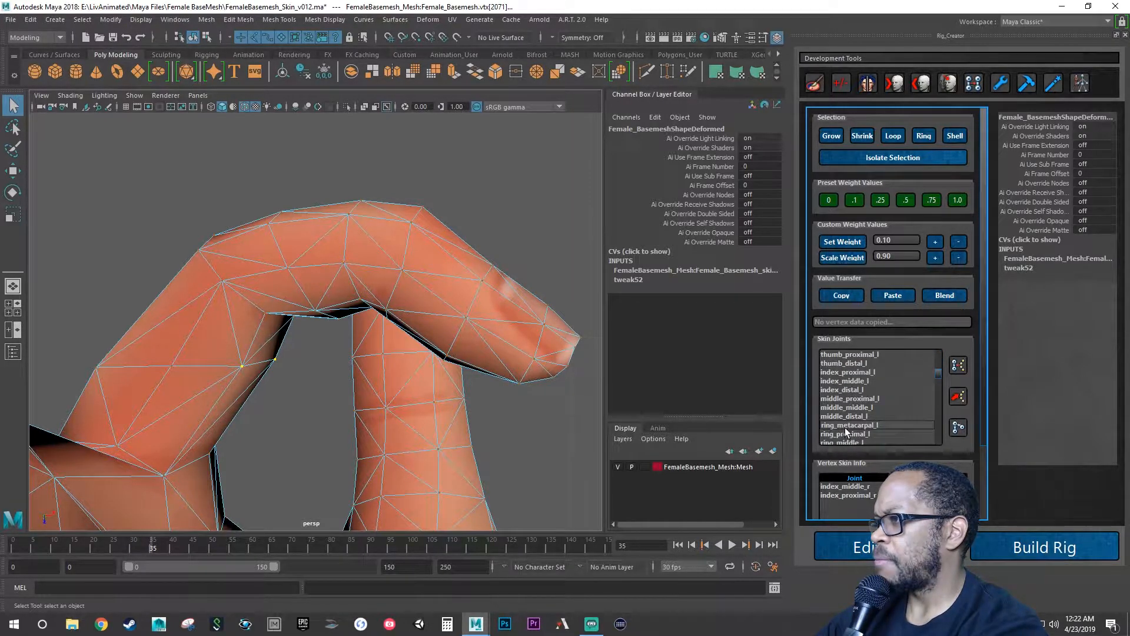
click(837, 416)
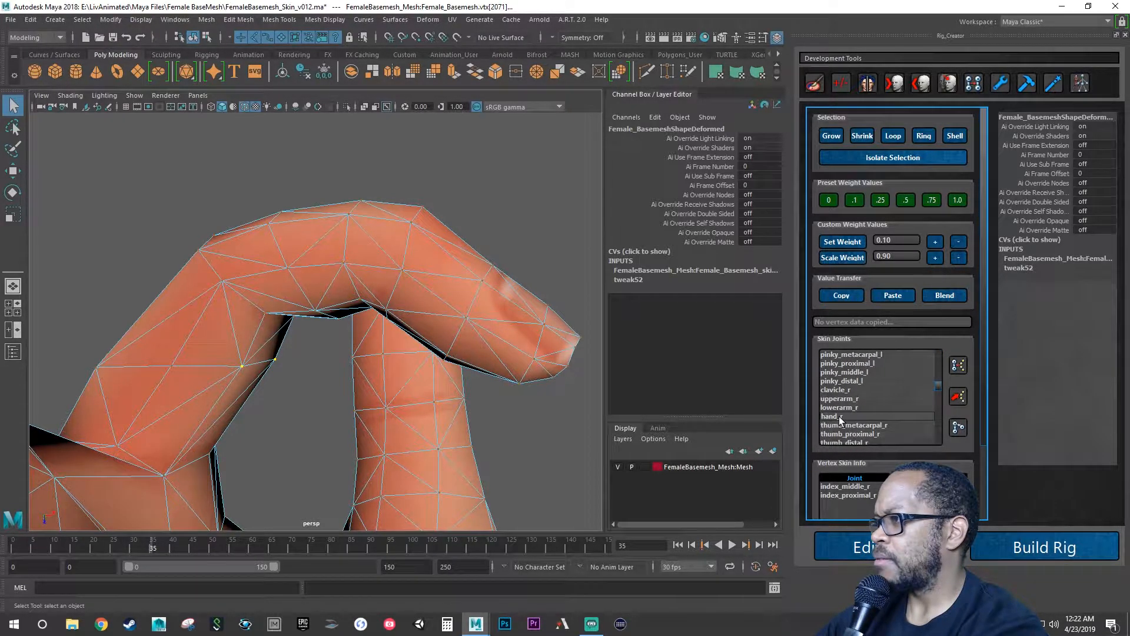
click(936, 242)
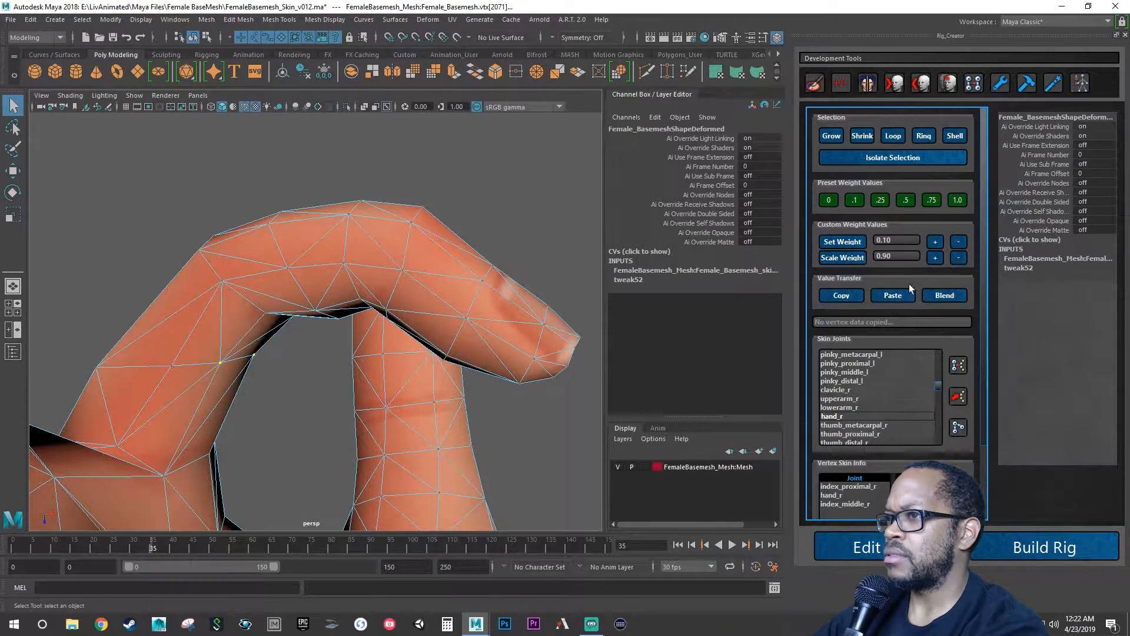
mouse_move(529, 331)
alt+mouse_down()
mouse_move(558, 320)
mouse_move(538, 327)
alt+mouse_up()
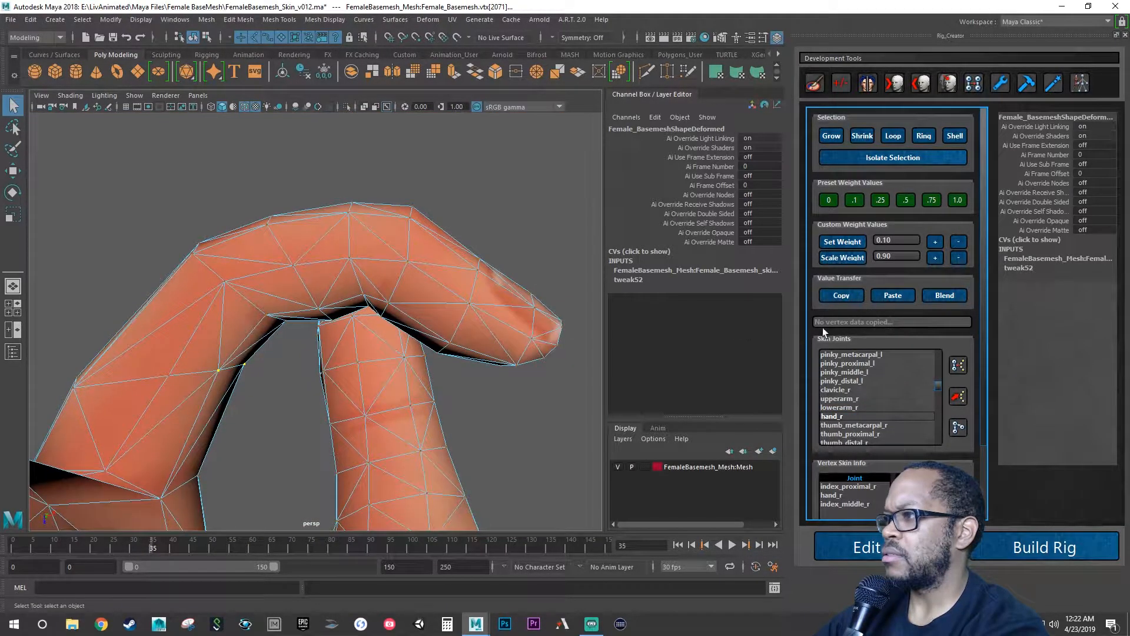
click(959, 242)
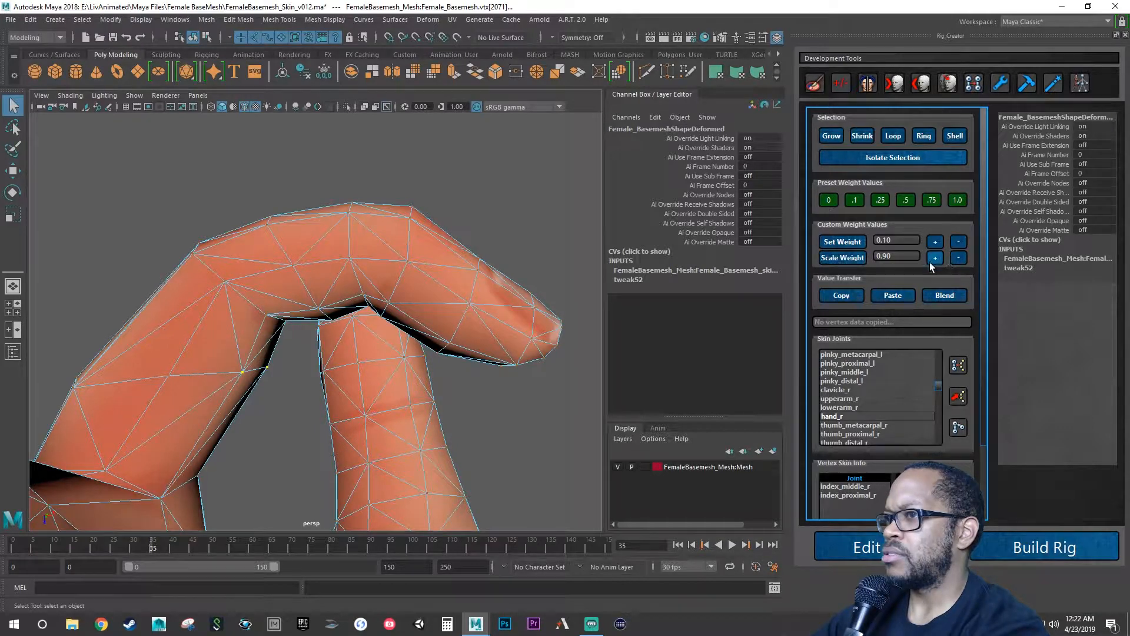
Set the selected vertices' index_middle_r weight to 0 and add 0.10 of hand_r weight to them.
click(863, 487)
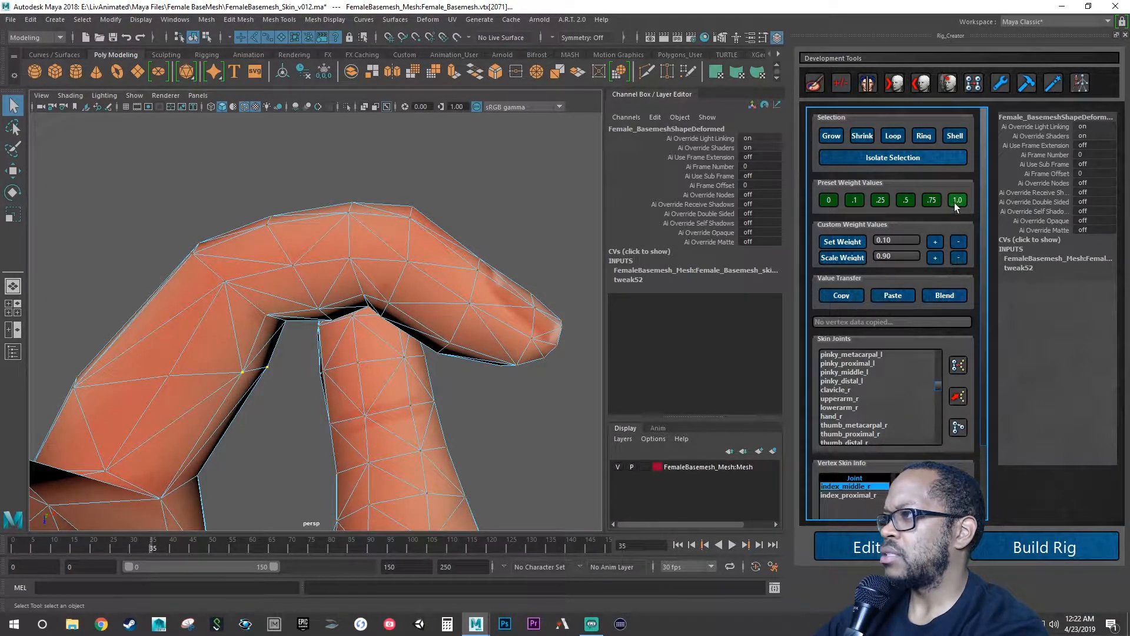
click(829, 200)
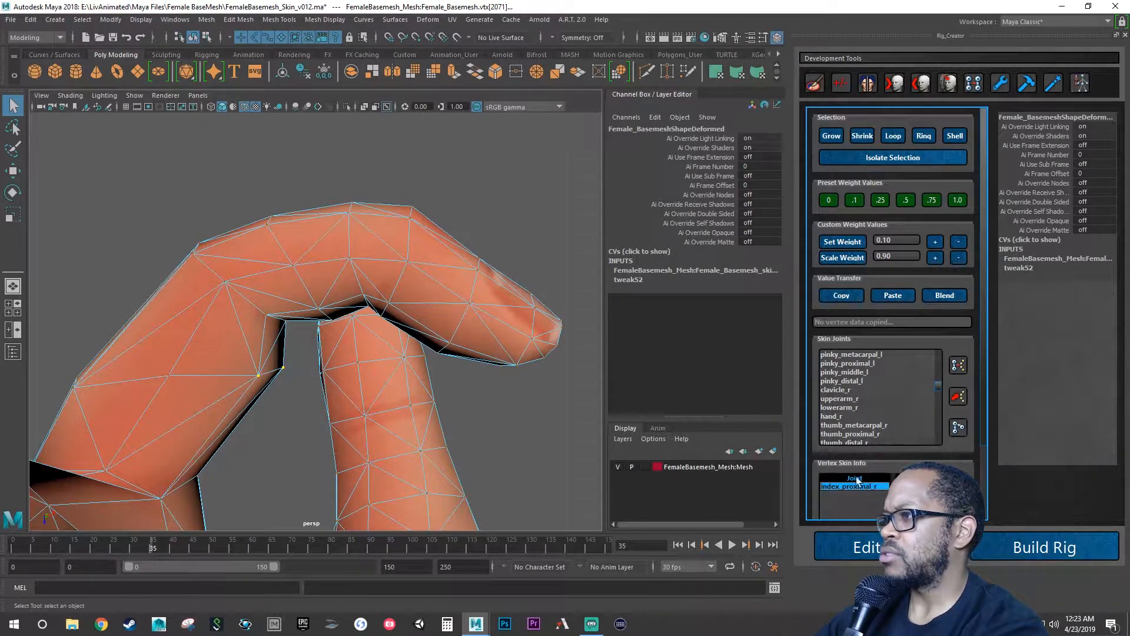
click(842, 417)
click(935, 242)
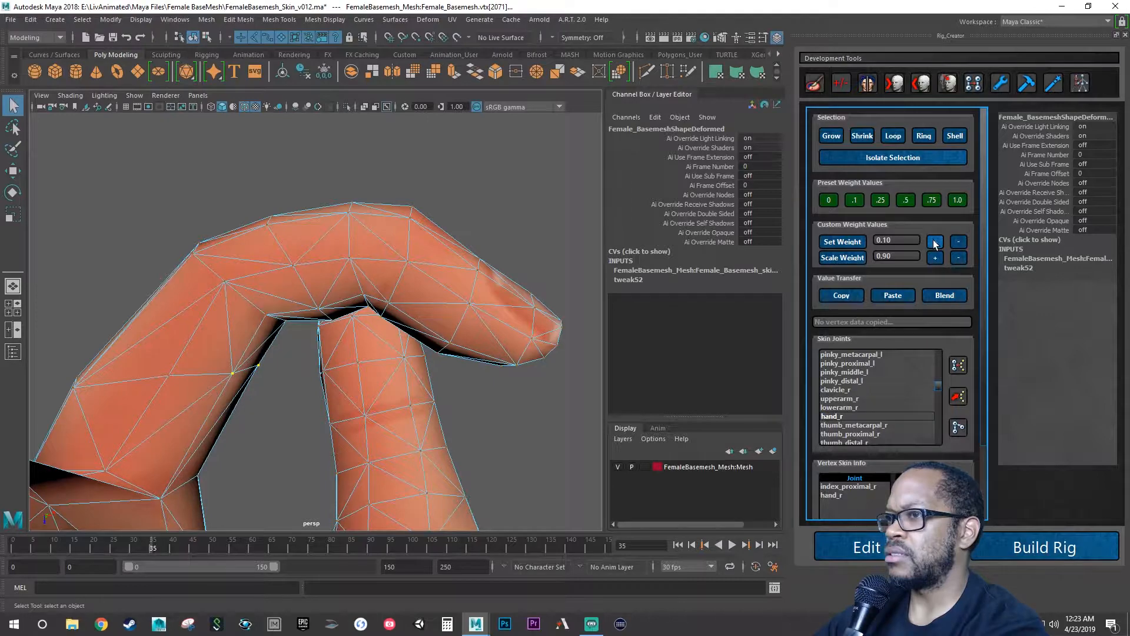
Save the scene as a new version named FemaleBasemesh_Skin_v013.ma.
alt+drag(465, 393, 337, 375)
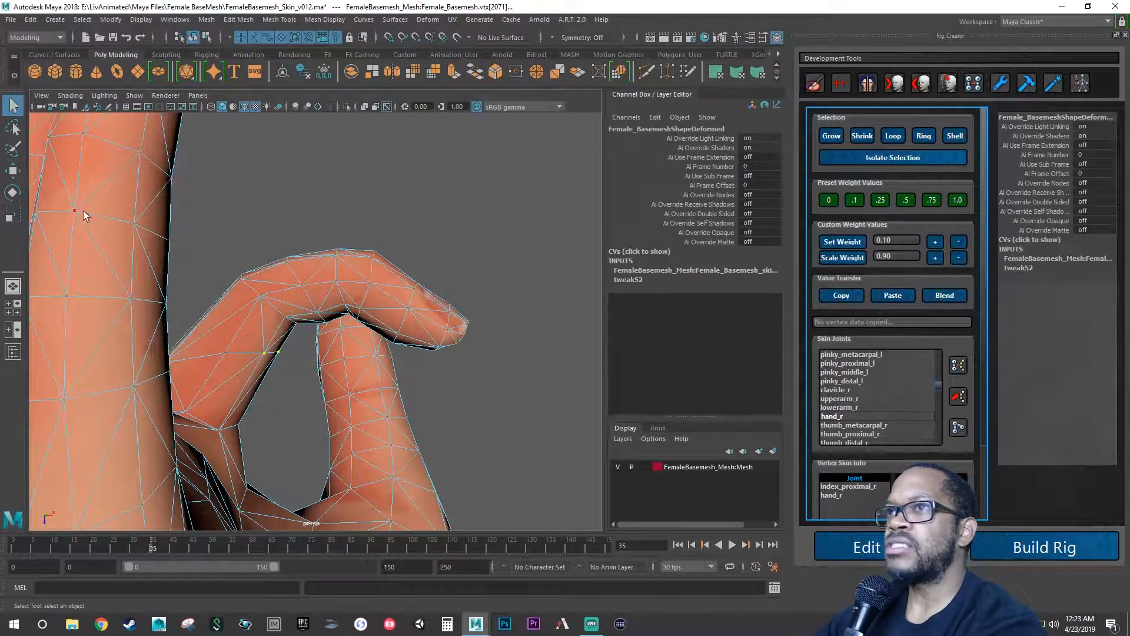
click(11, 20)
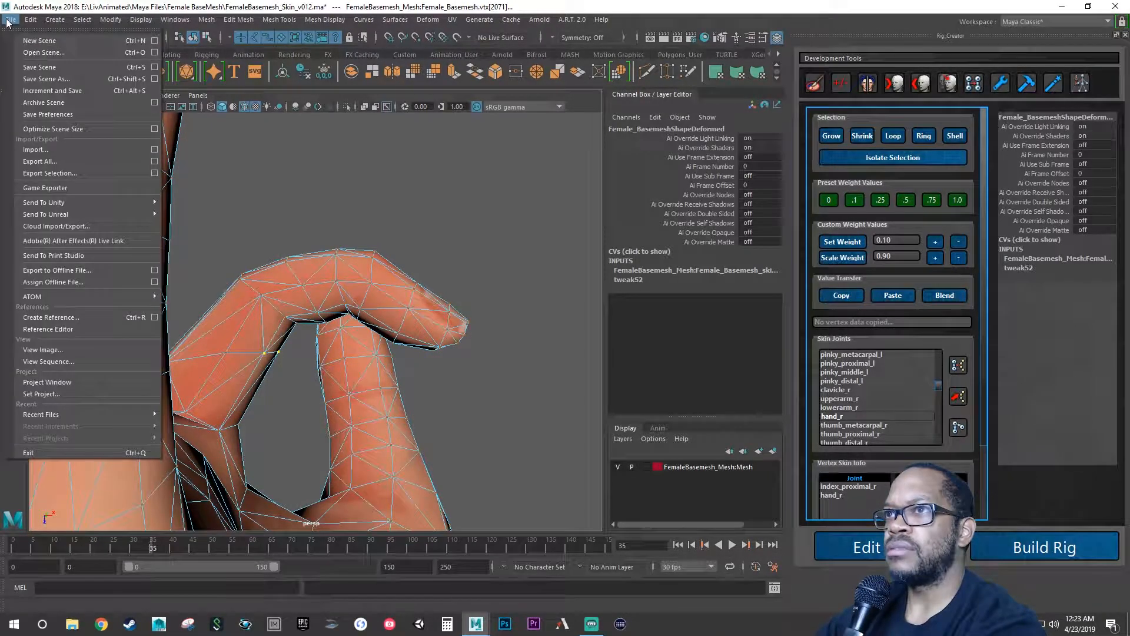
click(48, 80)
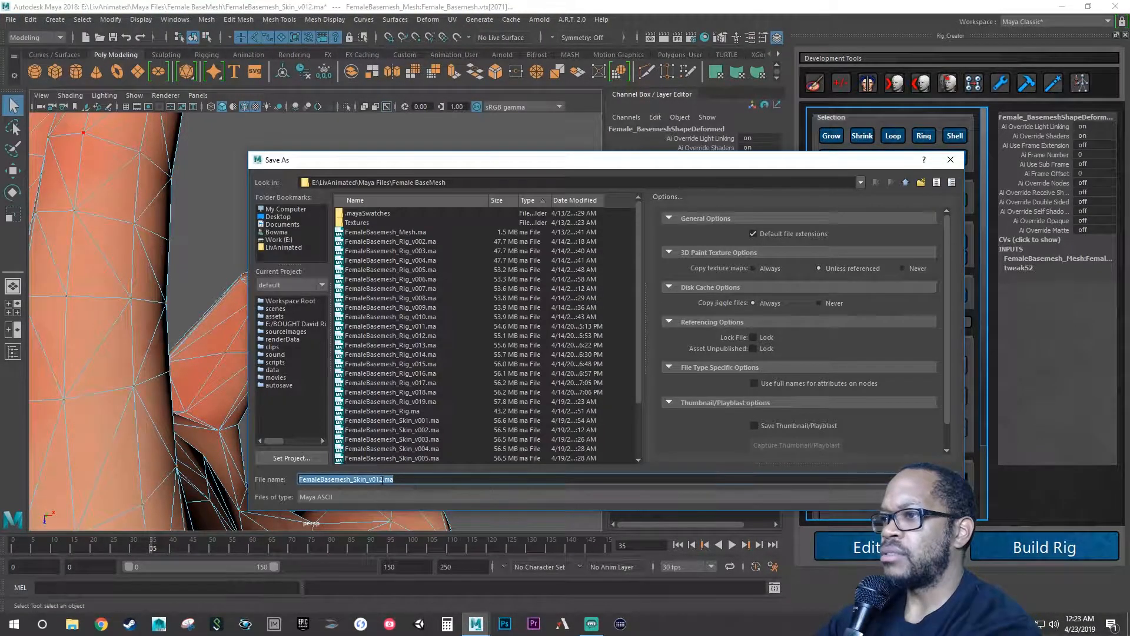
click(383, 479)
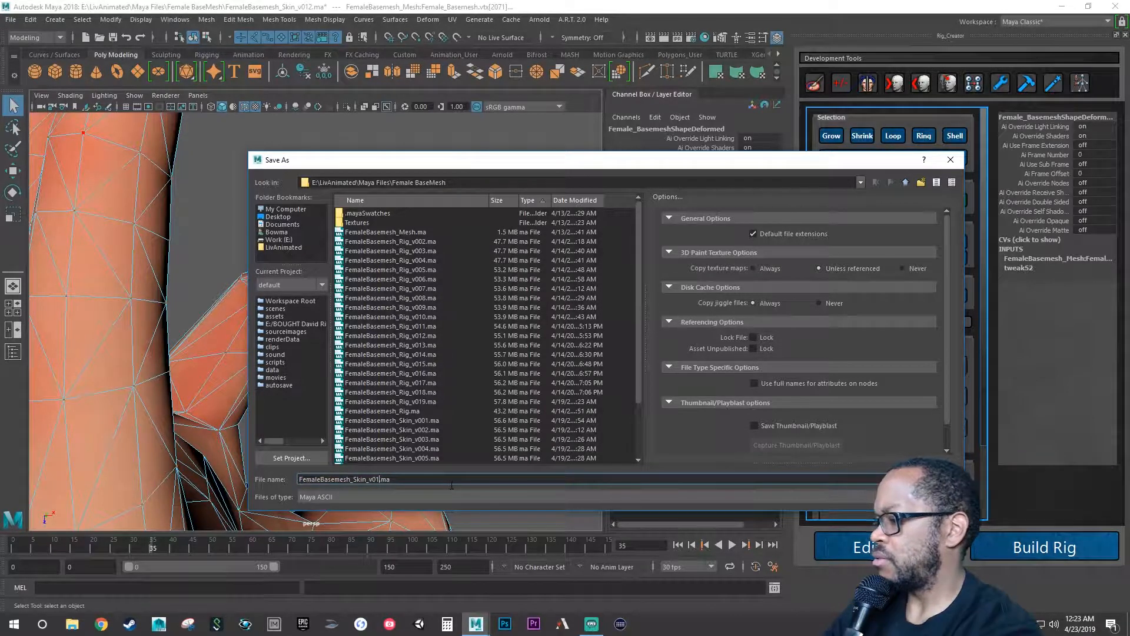
key(BackSpace)
text(3)
key(Return)
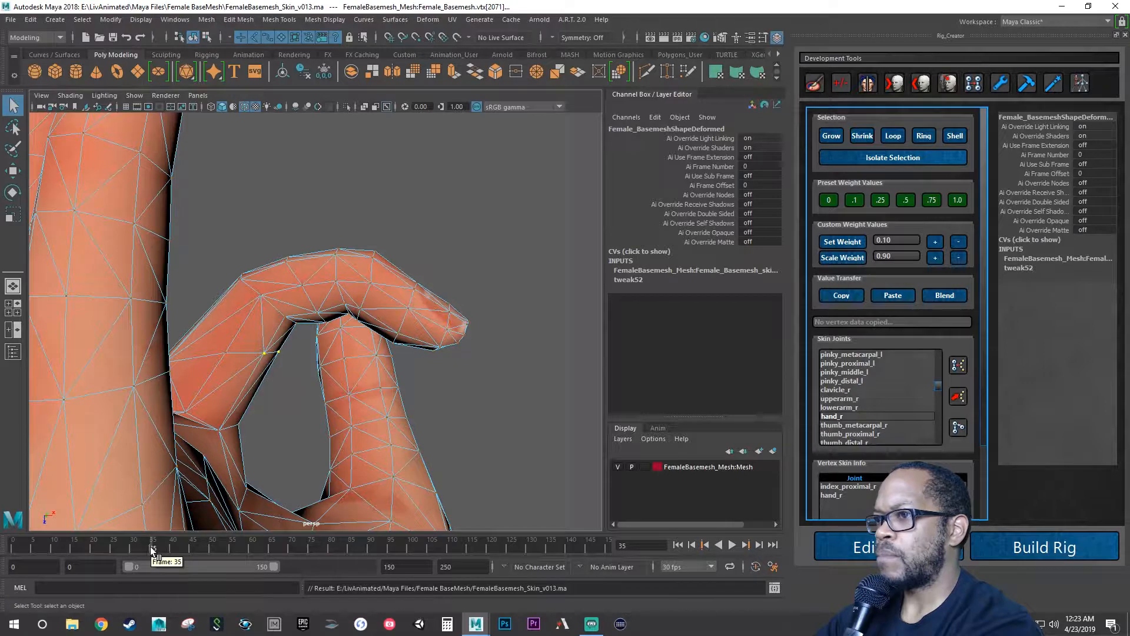
Set the timeline to frame 40 and select the vertices inside the crease of the index finger's middle joint.
drag(151, 547, 171, 548)
alt+drag(291, 477, 372, 434)
alt+middle_drag(372, 435, 330, 360)
alt+drag(331, 359, 259, 353)
alt+right_drag(259, 354, 287, 371)
alt+drag(287, 371, 182, 454)
click(265, 350)
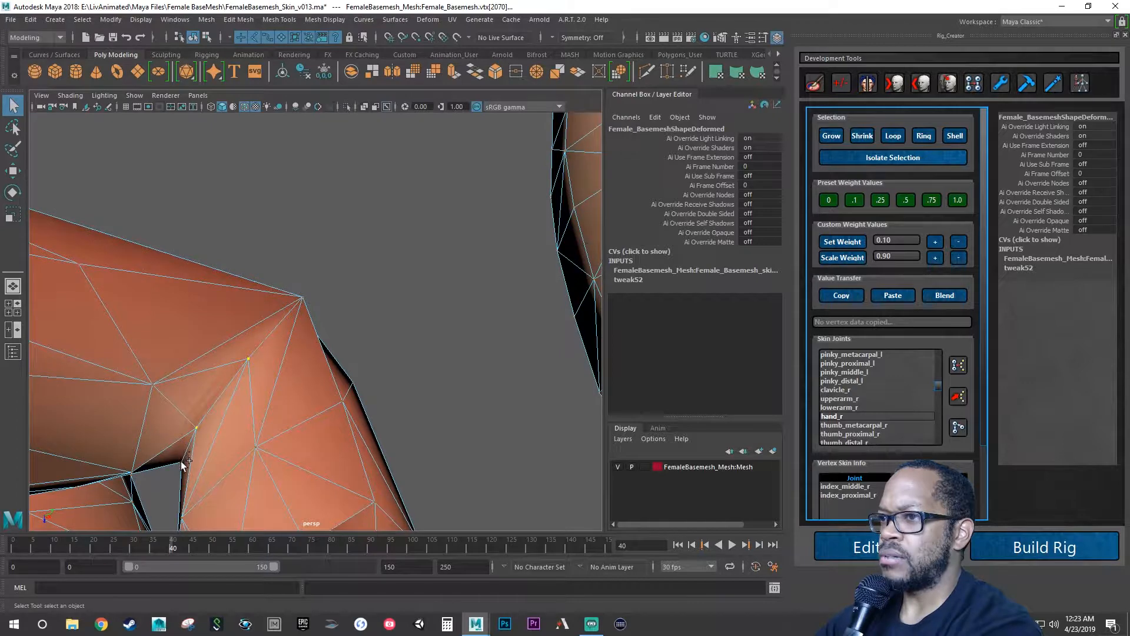
alt+right_drag(224, 444, 282, 463)
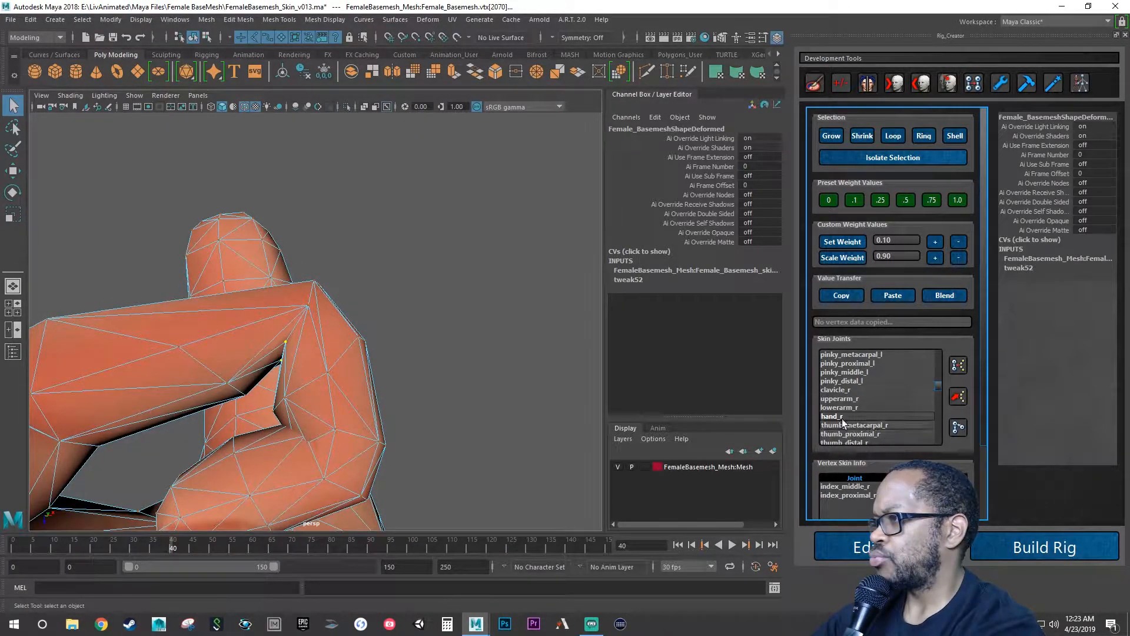
Try 0.10 more hand_r weight on the selected crease vertices, then replace that trial with 0.10 more index_middle_r weight.
click(935, 242)
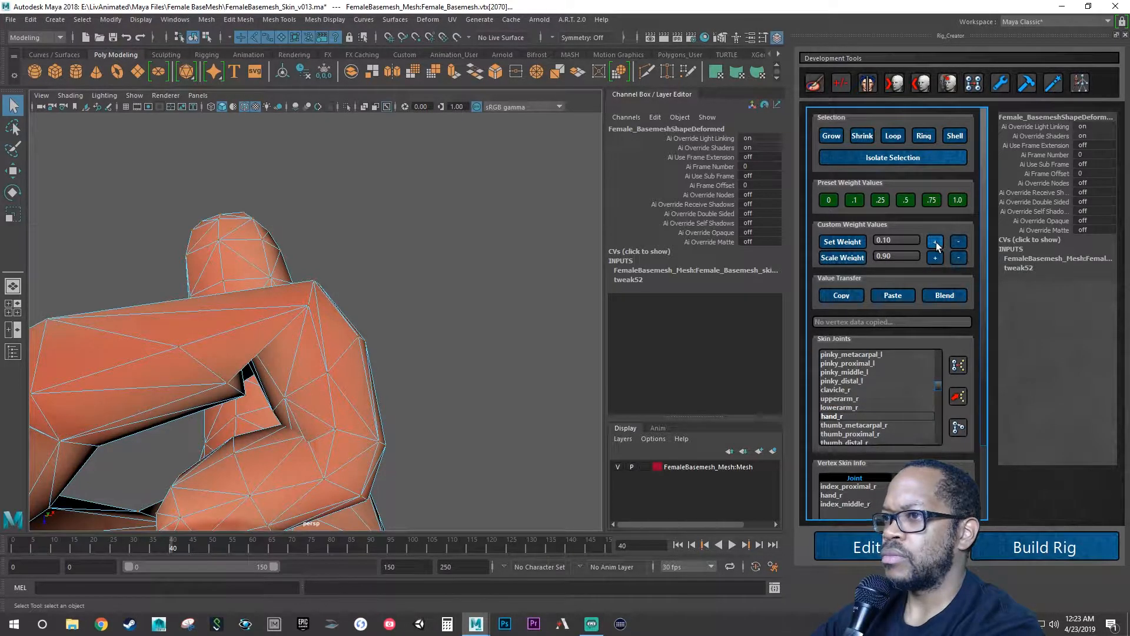
click(959, 241)
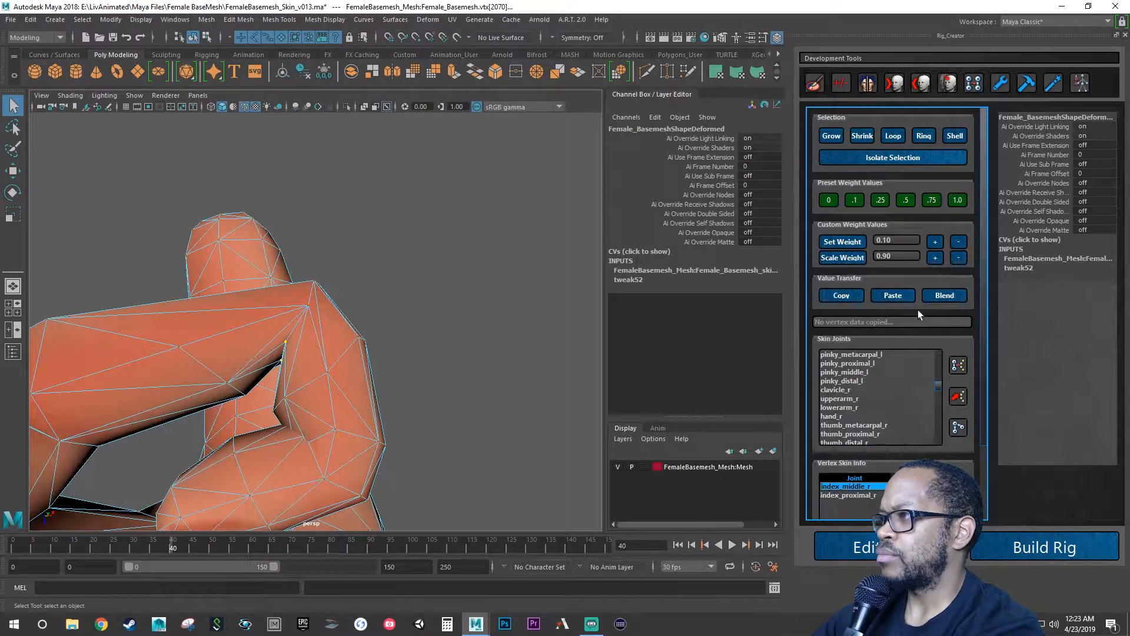
click(935, 242)
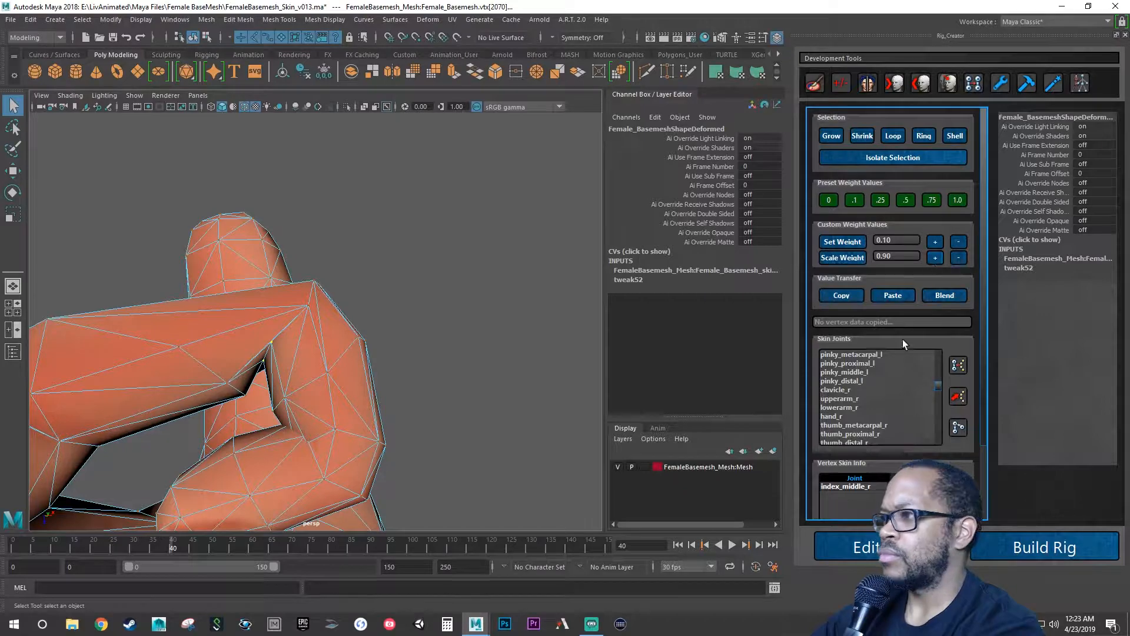
Select the row of palm-side vertices on the index finger's base segment beside the crease, and choose their index_proximal_r influence.
alt+drag(422, 415, 268, 377)
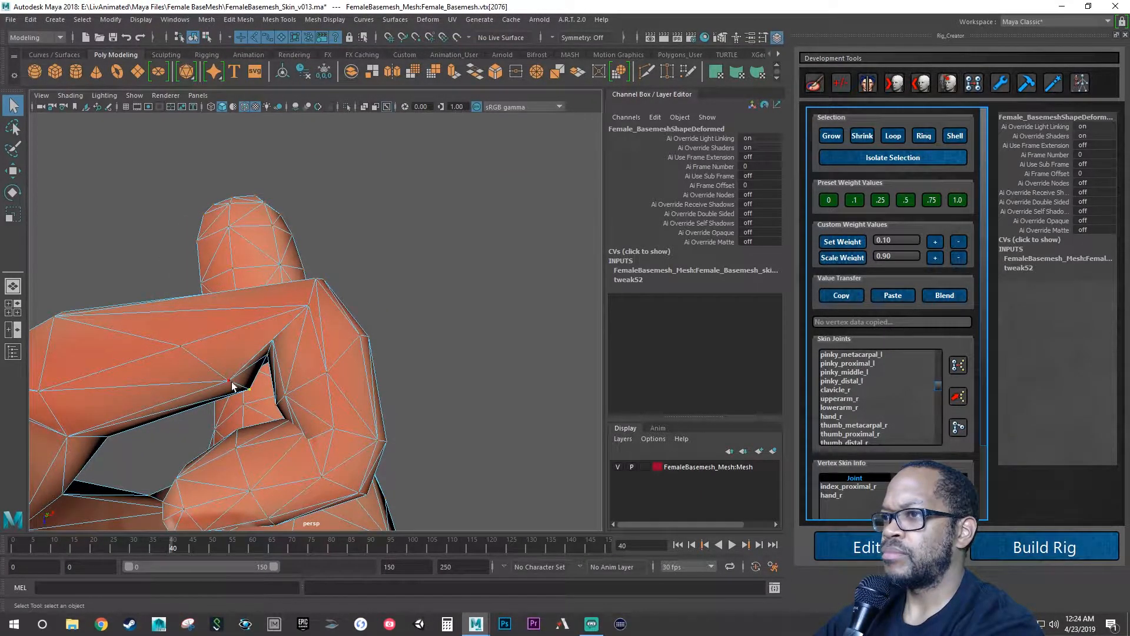
alt+drag(268, 393, 310, 439)
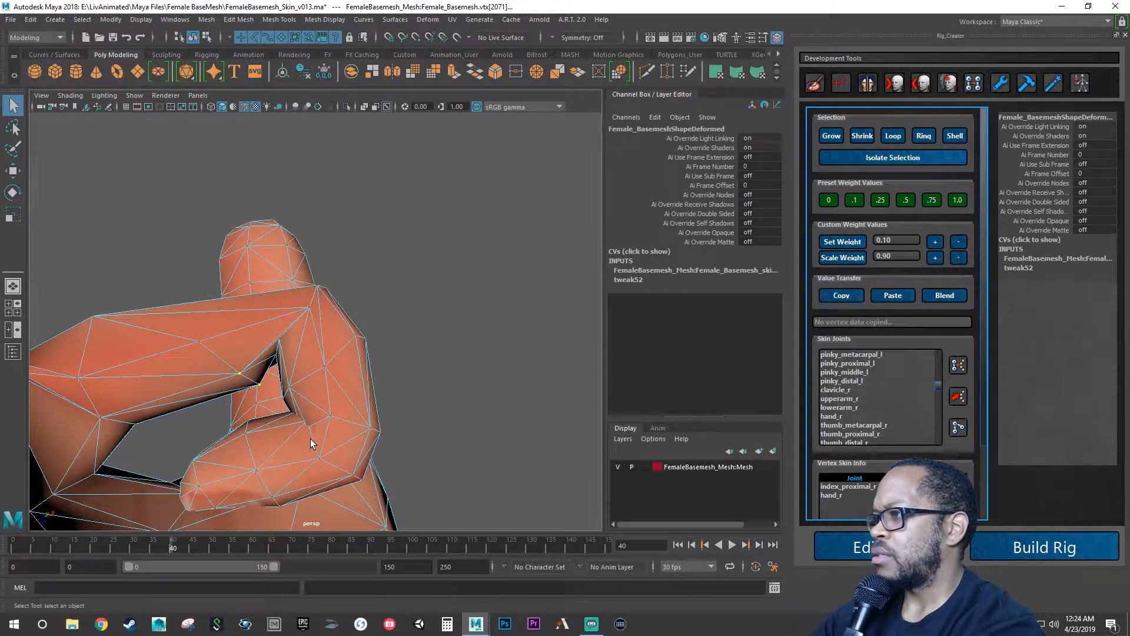
click(856, 486)
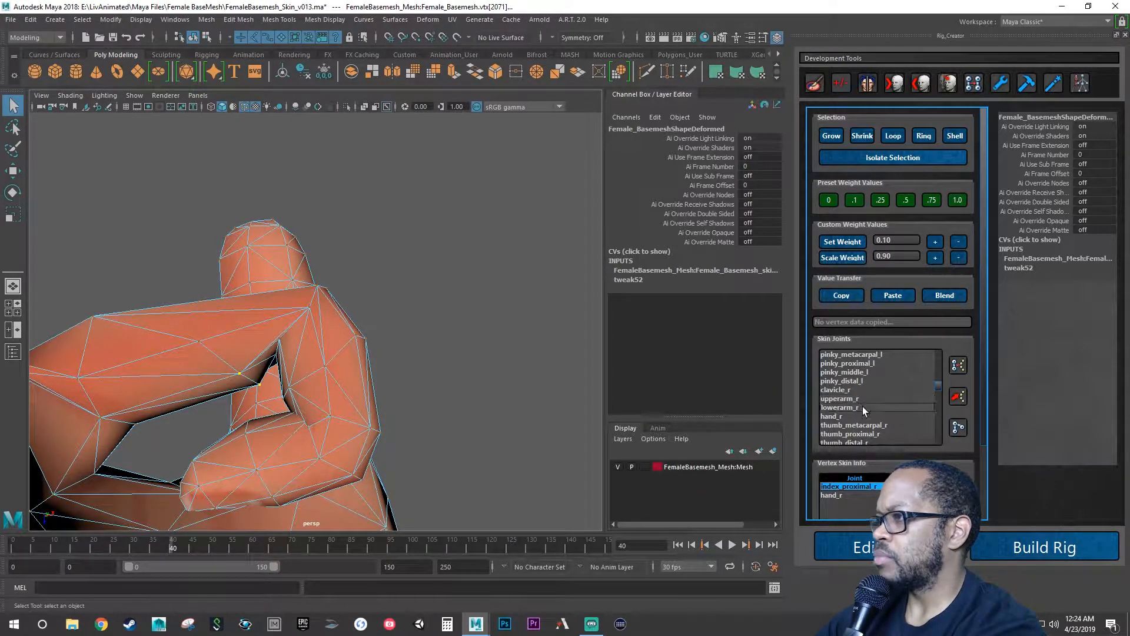
Try adding 0.10 of index_middle_r weight twice to the selected base-segment vertices, and take it off again.
scroll(878, 419, down, 1)
click(870, 434)
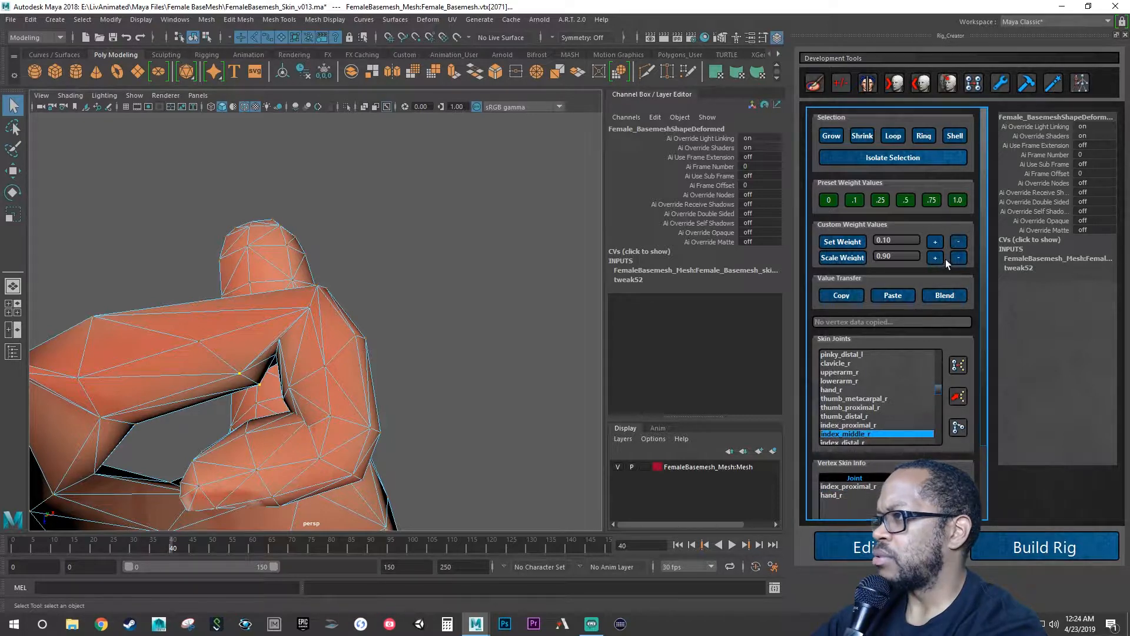
click(937, 242)
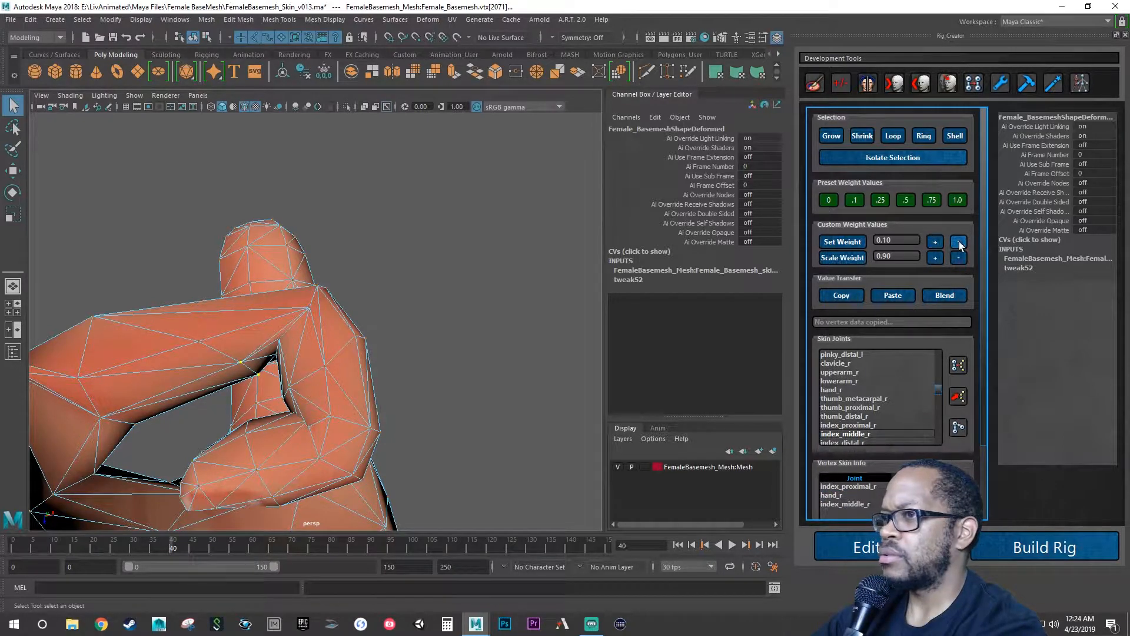
click(937, 244)
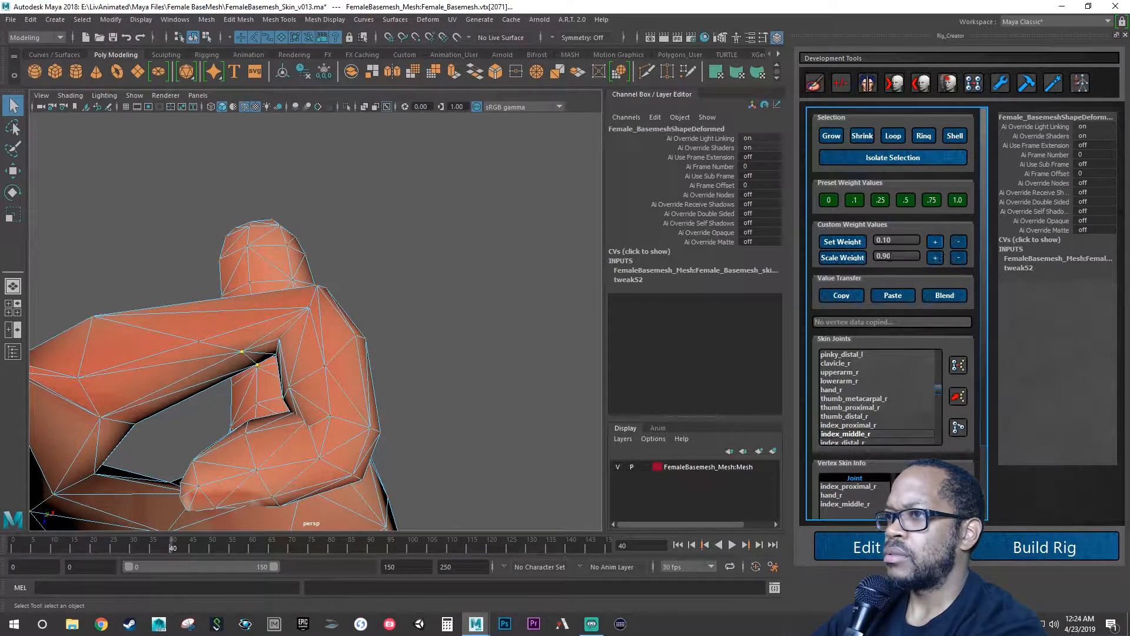
alt+drag(588, 311, 533, 303)
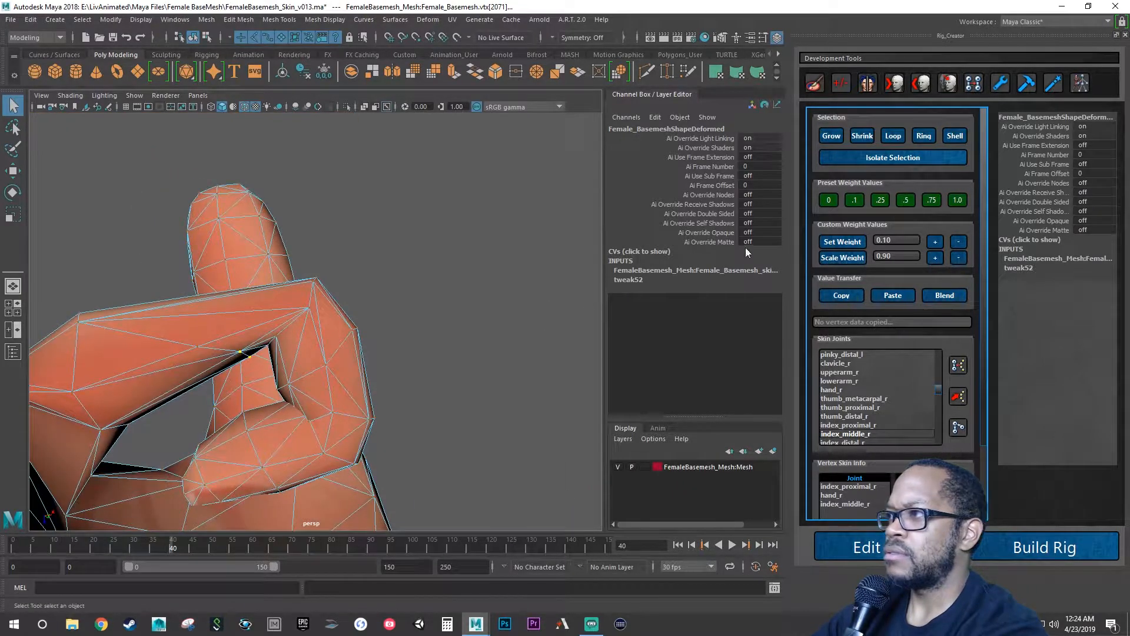
click(956, 242)
click(954, 243)
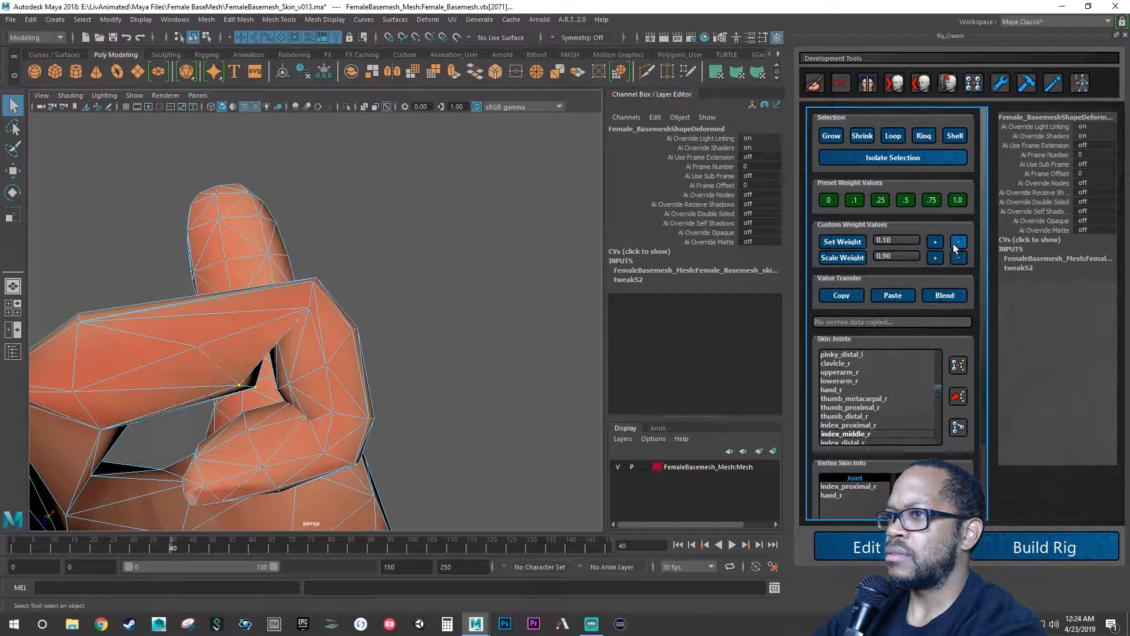
click(935, 244)
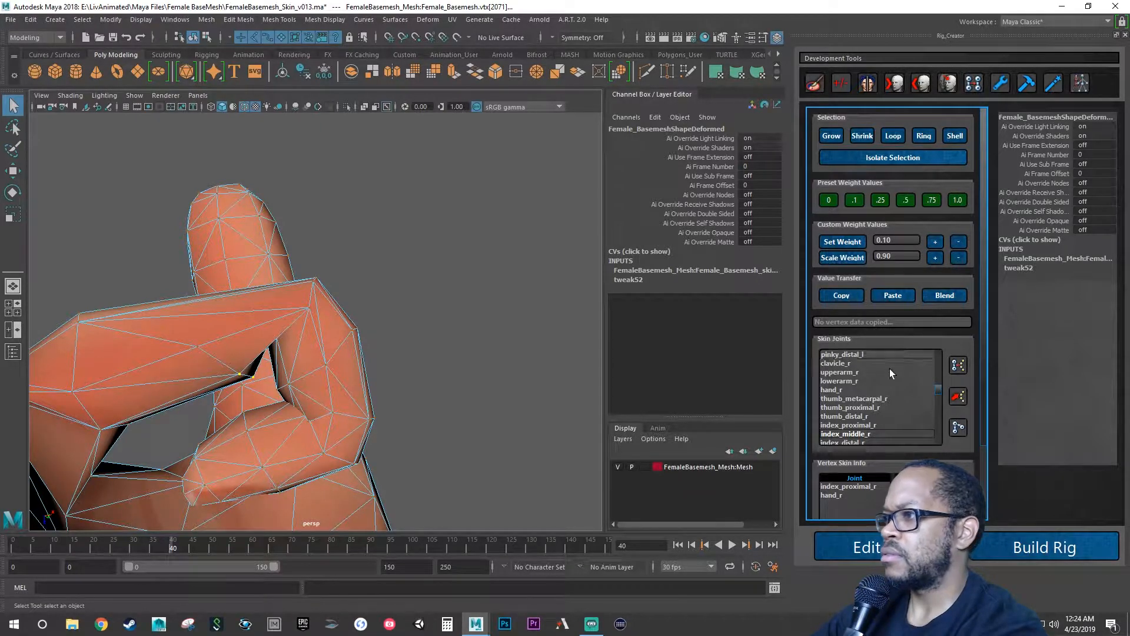
Set the custom weight value to 0.05 and subtract that amount of hand_r weight from the selected base-segment vertices.
click(854, 494)
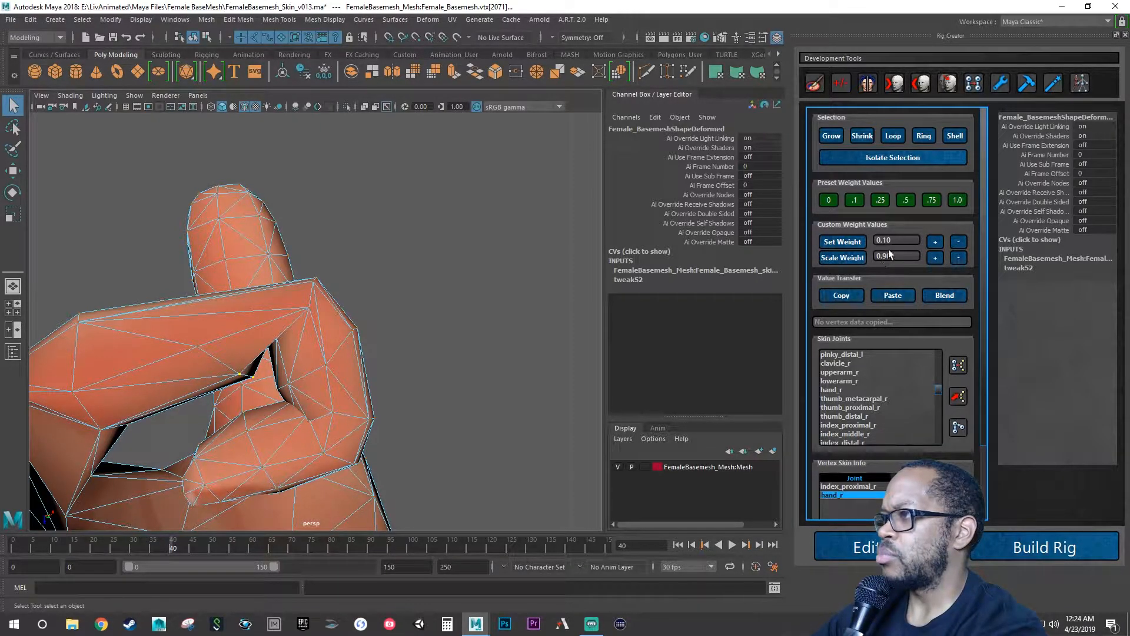
key(BackSpace)
key(BackSpace)
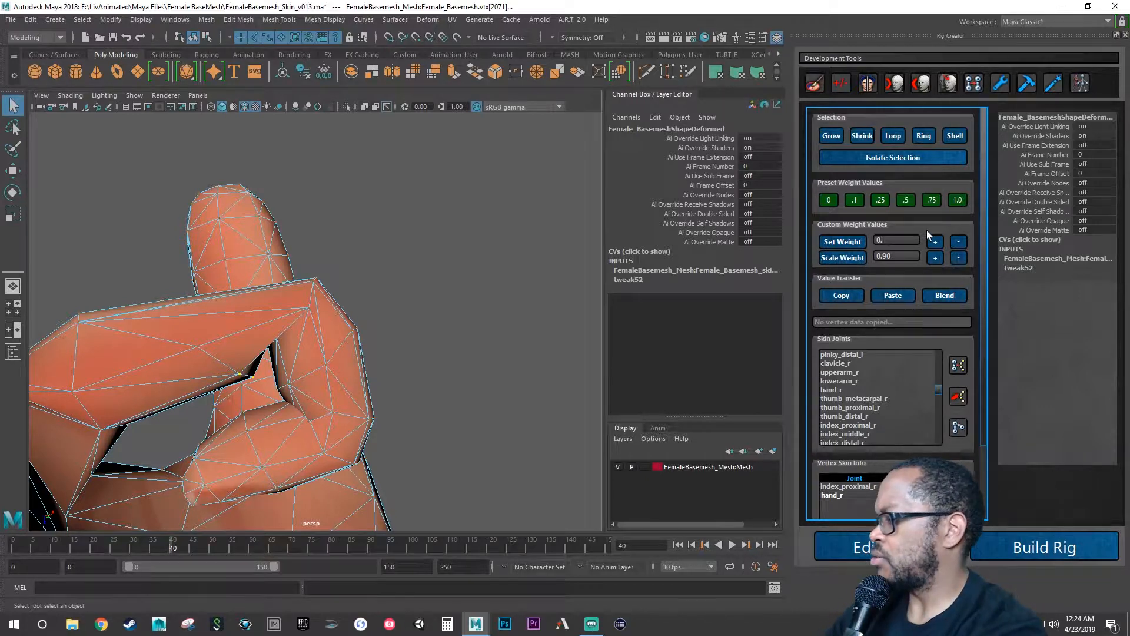
text(05)
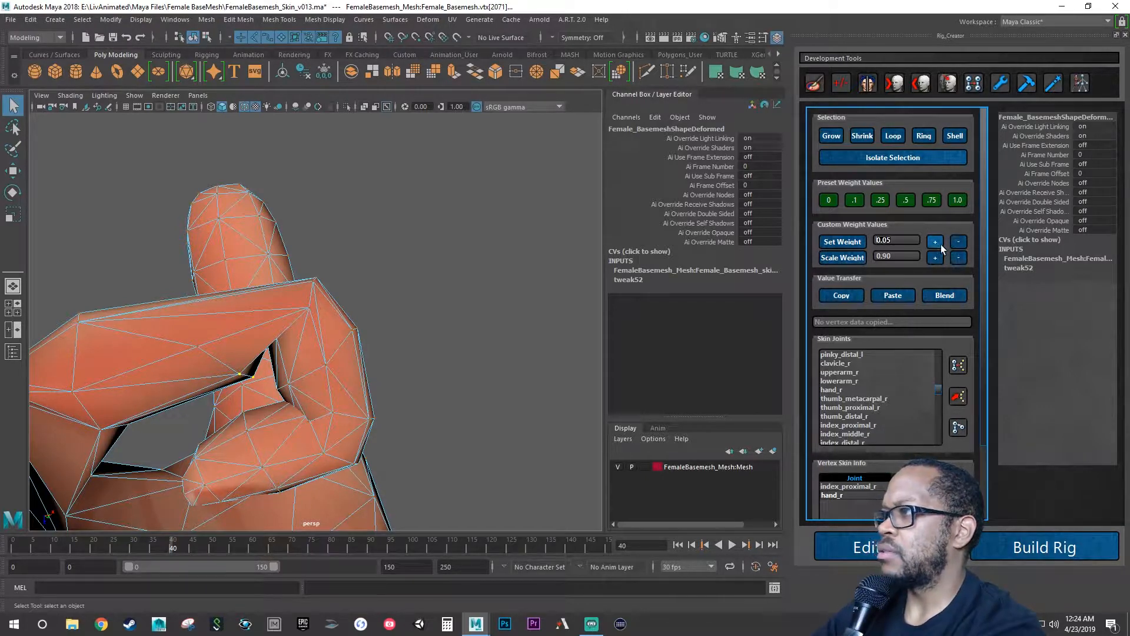
click(953, 241)
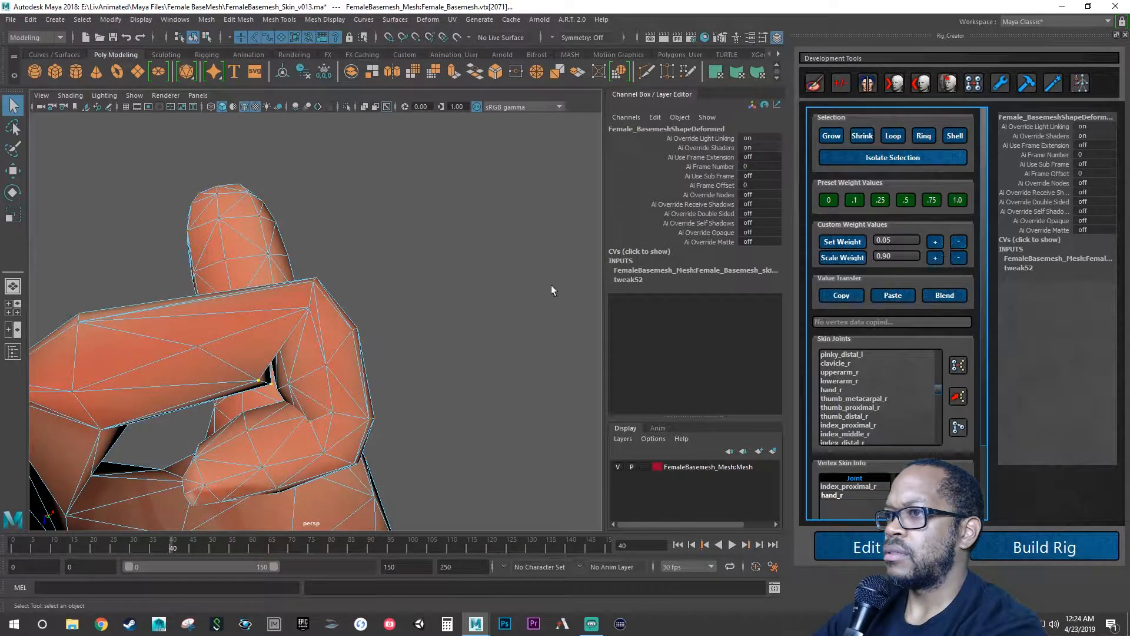
Select the side vertex at the index finger's middle joint and raise its hand_r weight by a net 0.05, trying 0.10 first.
alt+drag(551, 285, 316, 311)
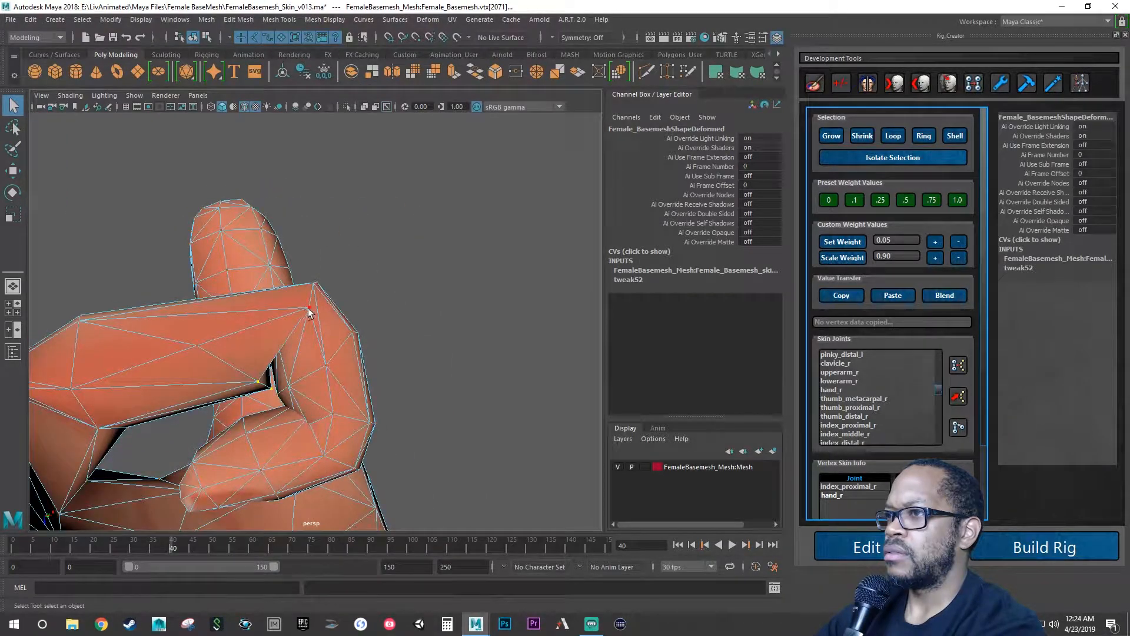
click(309, 307)
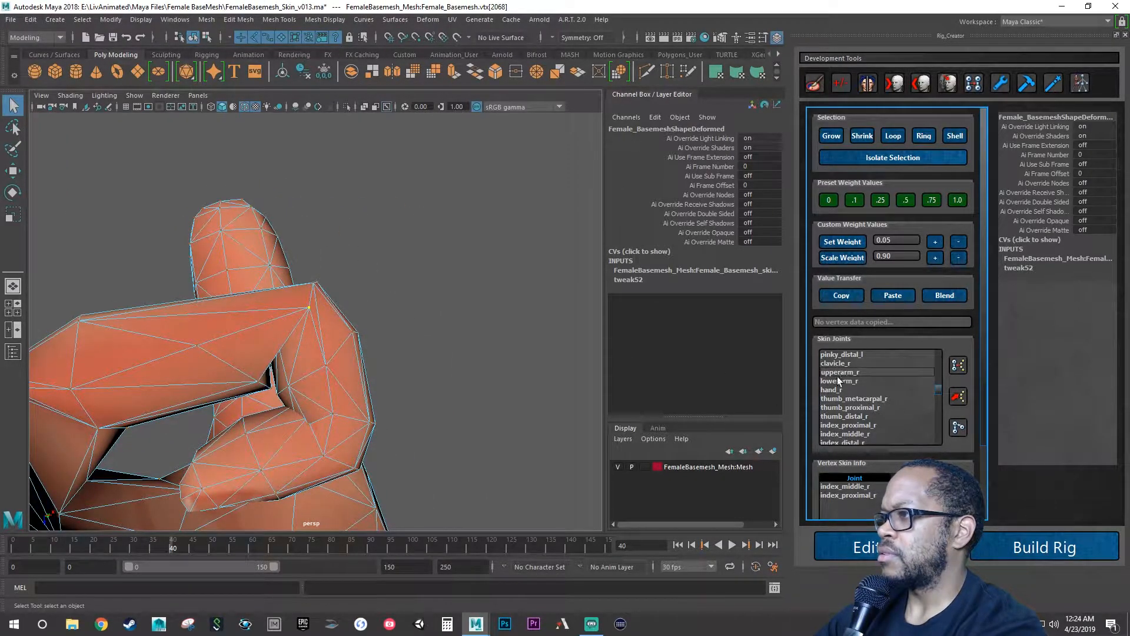
click(935, 242)
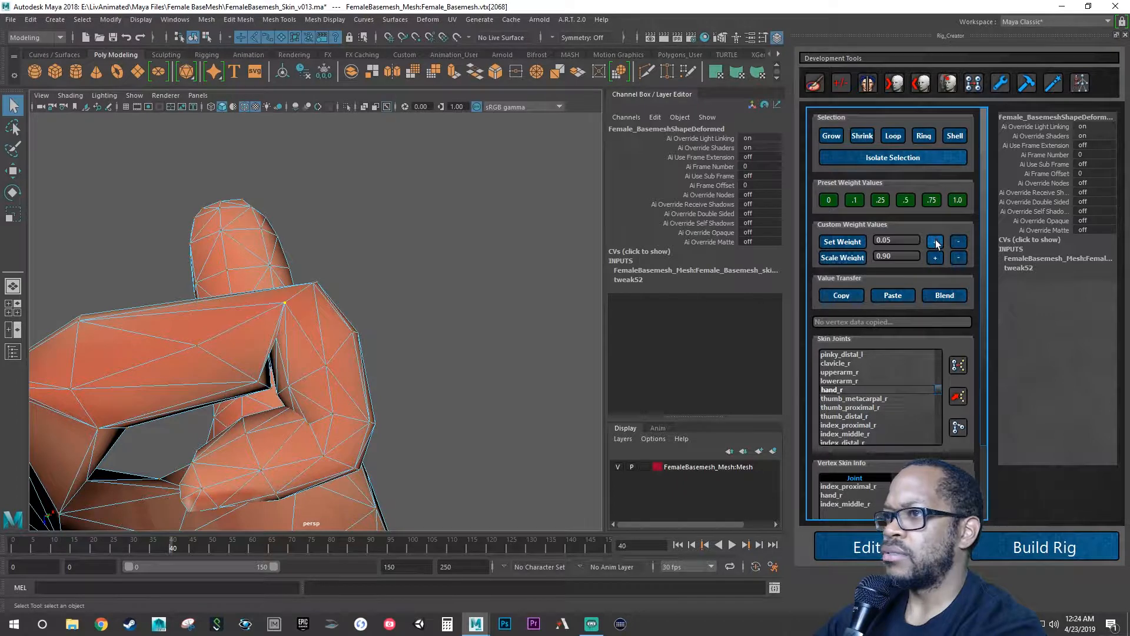
click(935, 241)
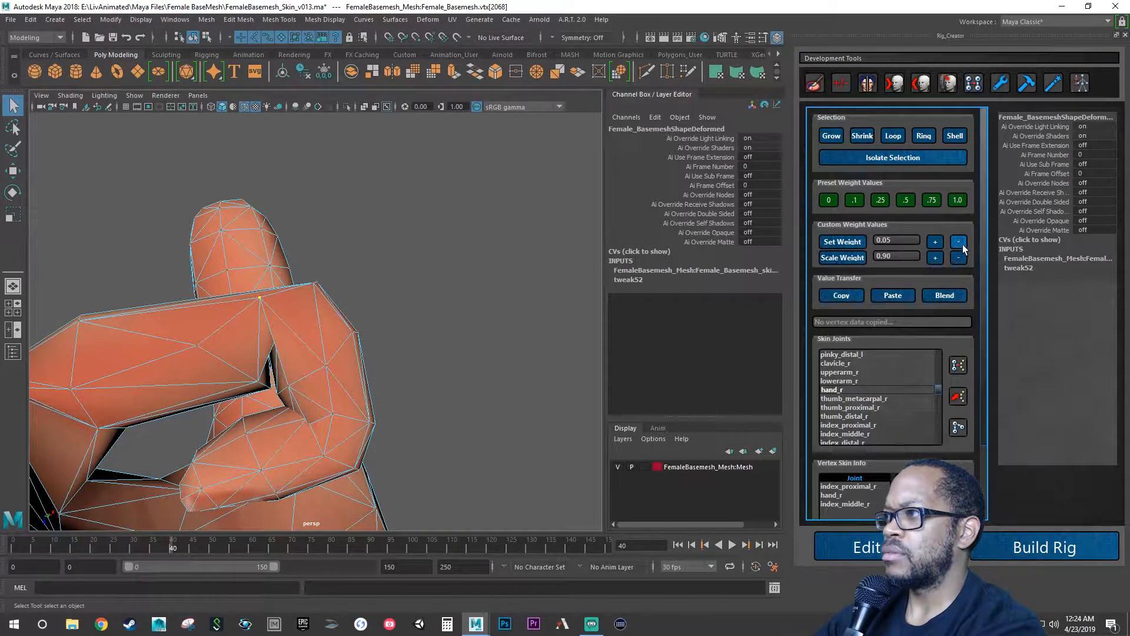
click(960, 243)
Add 0.05 of hand_r weight to the vertices inside the middle joint's crease and inspect the curled finger from several sides.
alt+drag(406, 327, 296, 334)
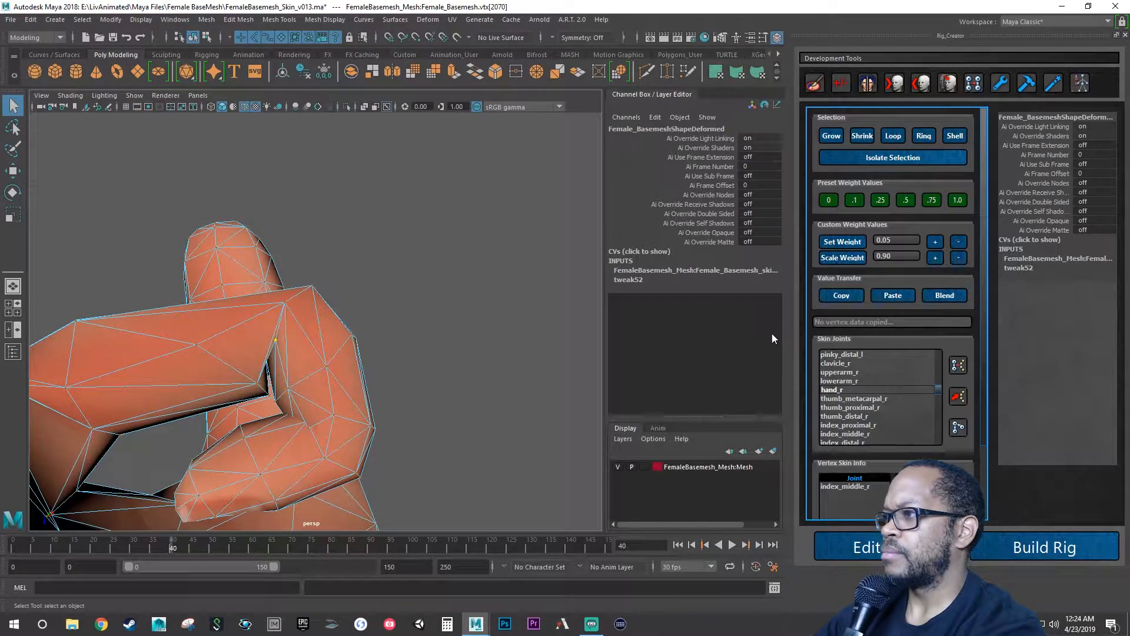
click(935, 243)
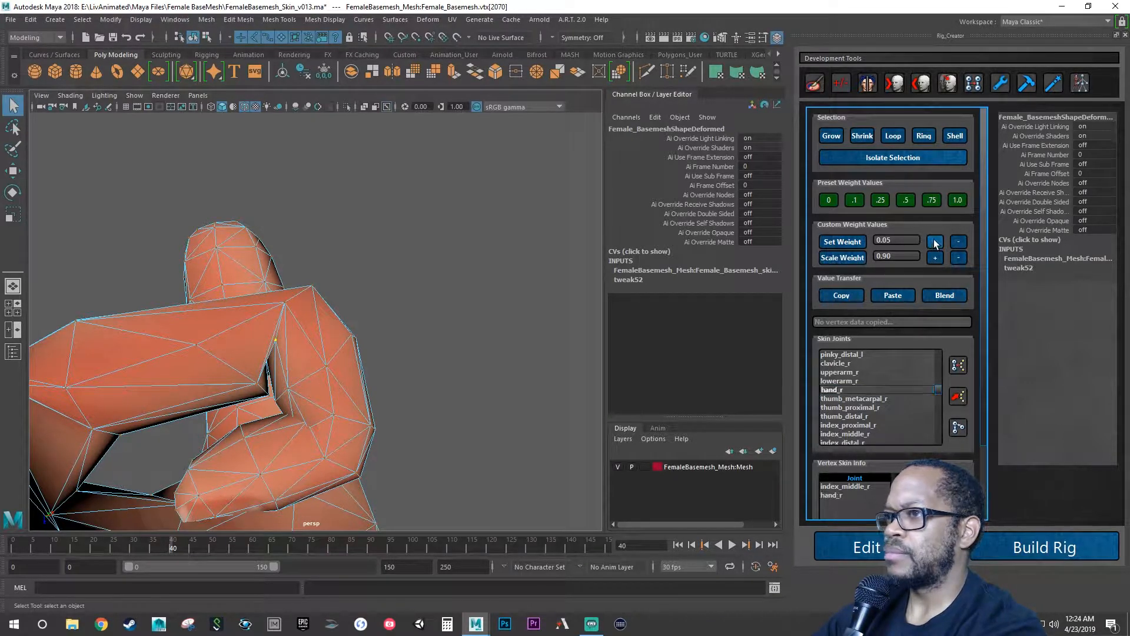
alt+drag(391, 279, 337, 363)
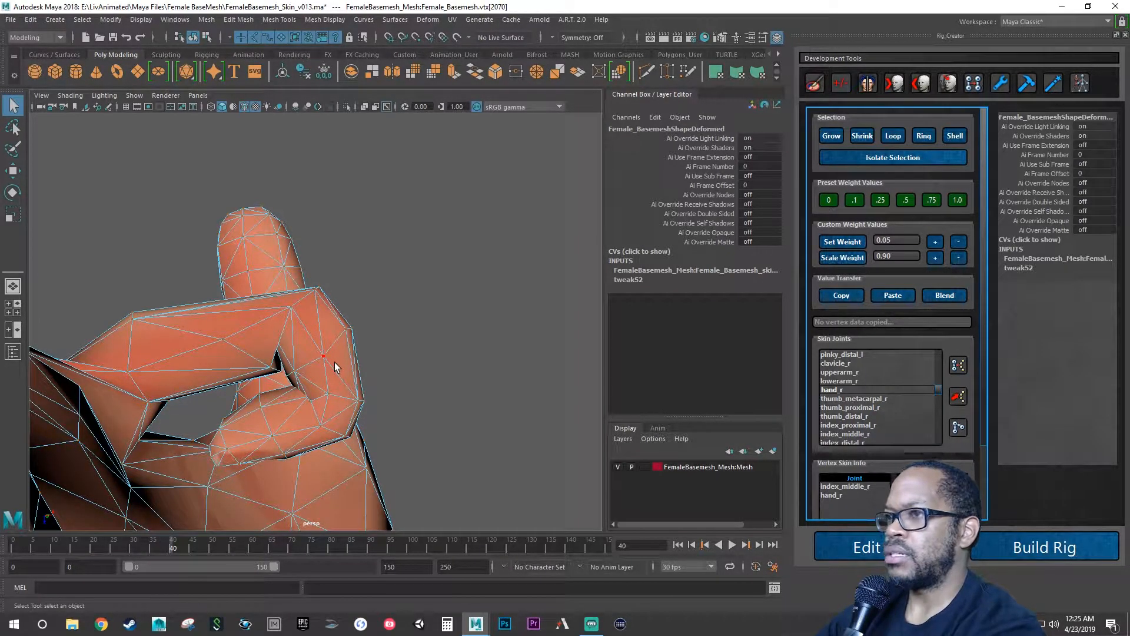
alt+drag(326, 366, 188, 323)
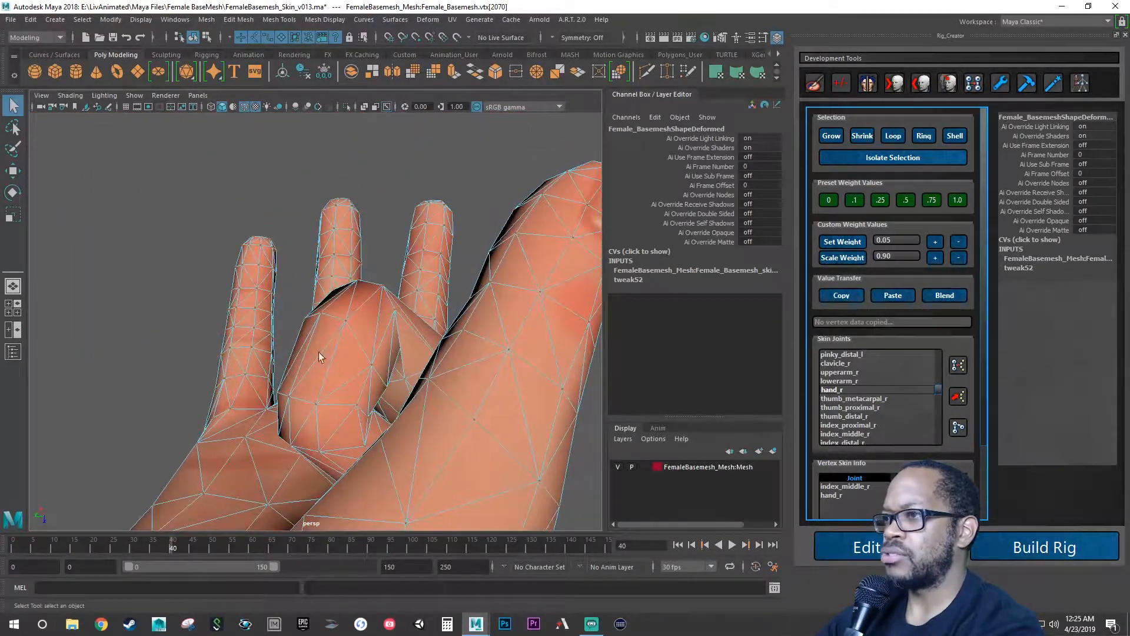
alt+drag(396, 383, 453, 370)
Select the palm-side base-segment vertices beside the crease and remove their hand_r weight in steps of 0.05.
click(241, 400)
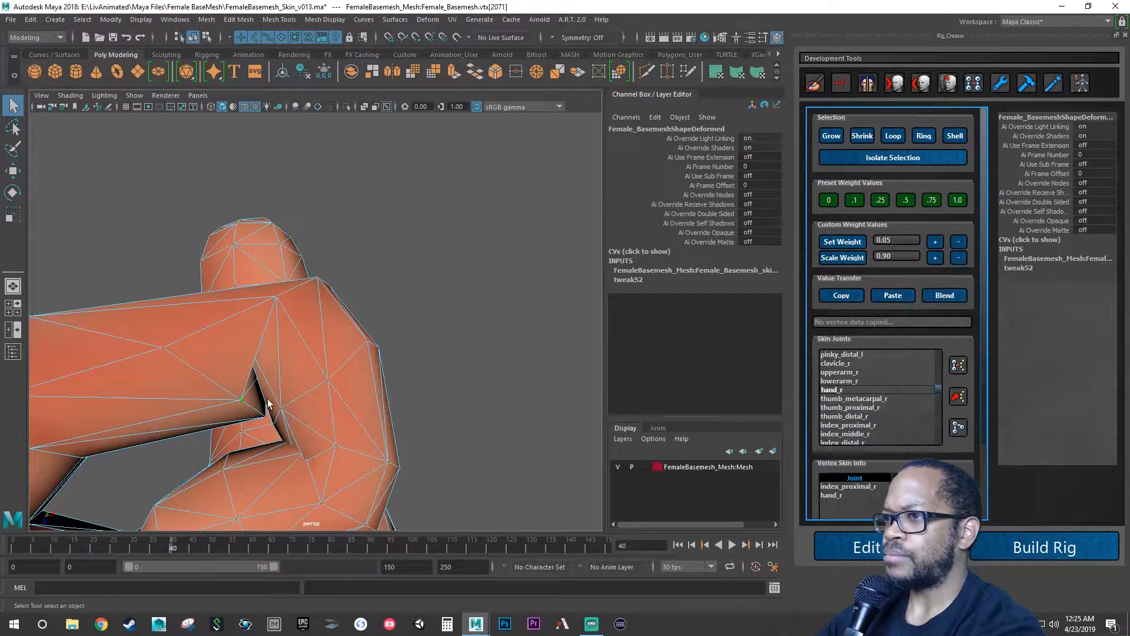
click(843, 496)
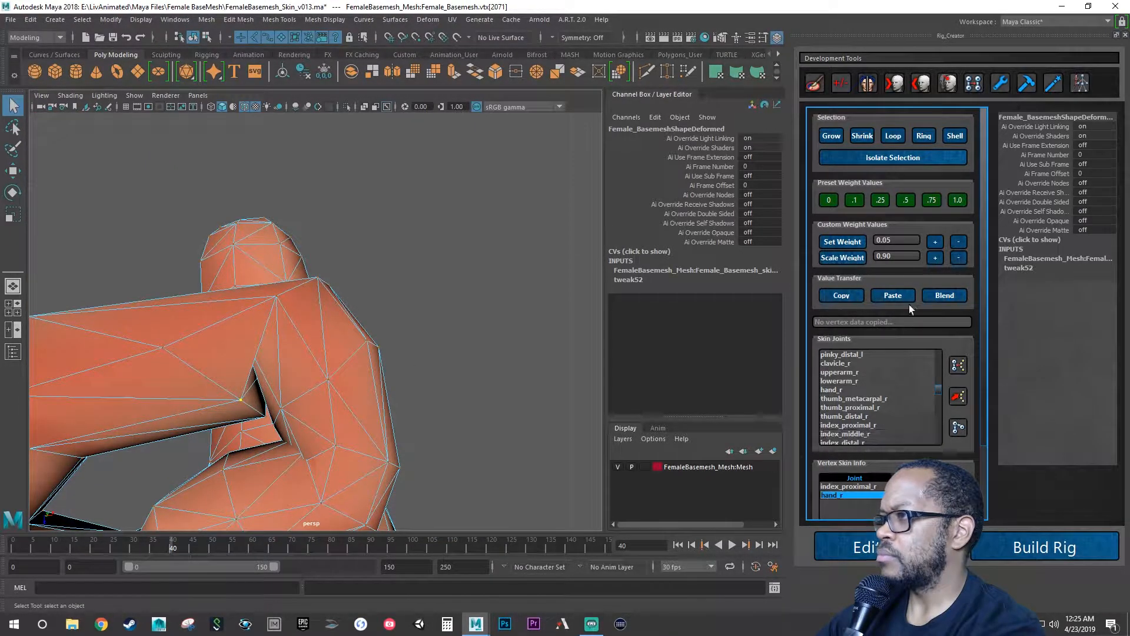
click(954, 242)
click(956, 243)
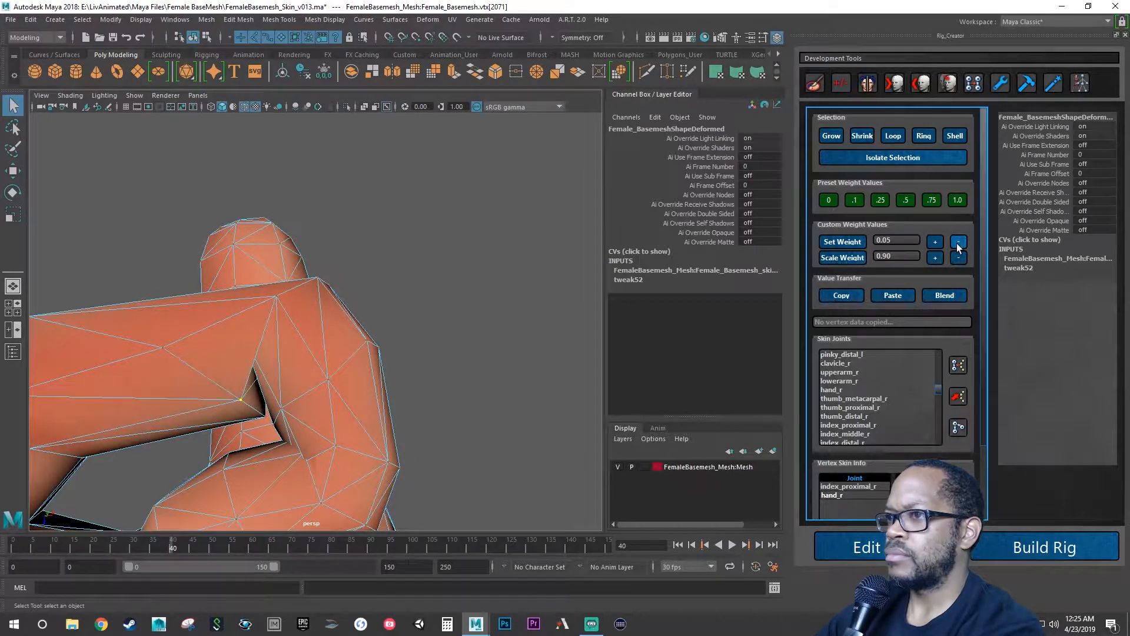
click(956, 243)
alt+drag(416, 349, 329, 348)
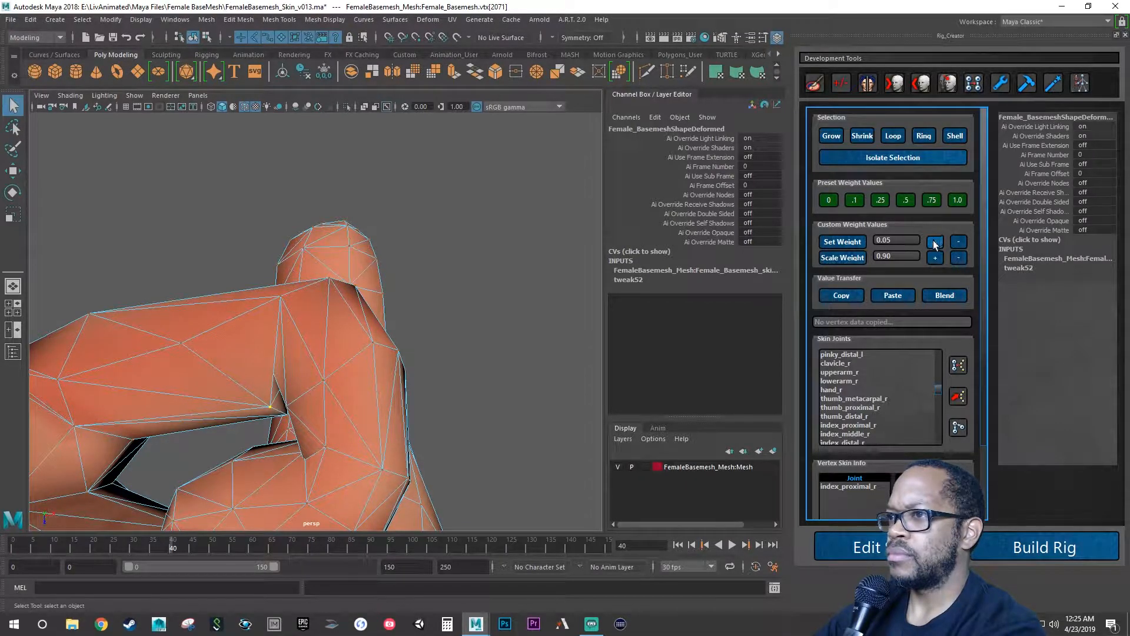
Raise the hand_r weight of the selected base-segment side vertex beside the crease, using the 0.05 increment.
click(841, 389)
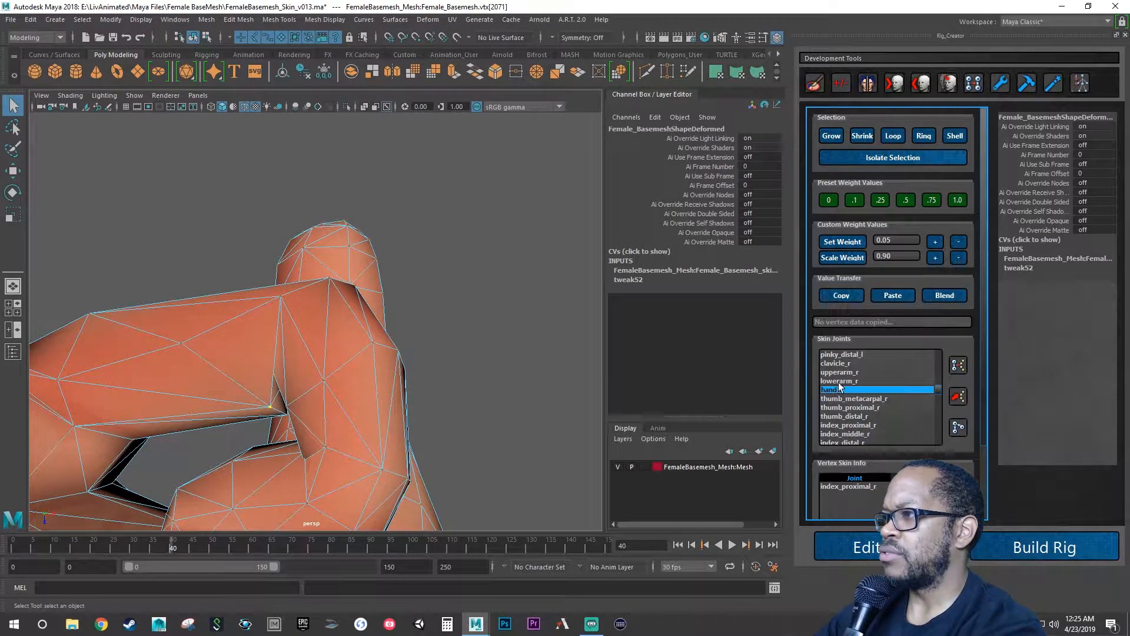
click(935, 241)
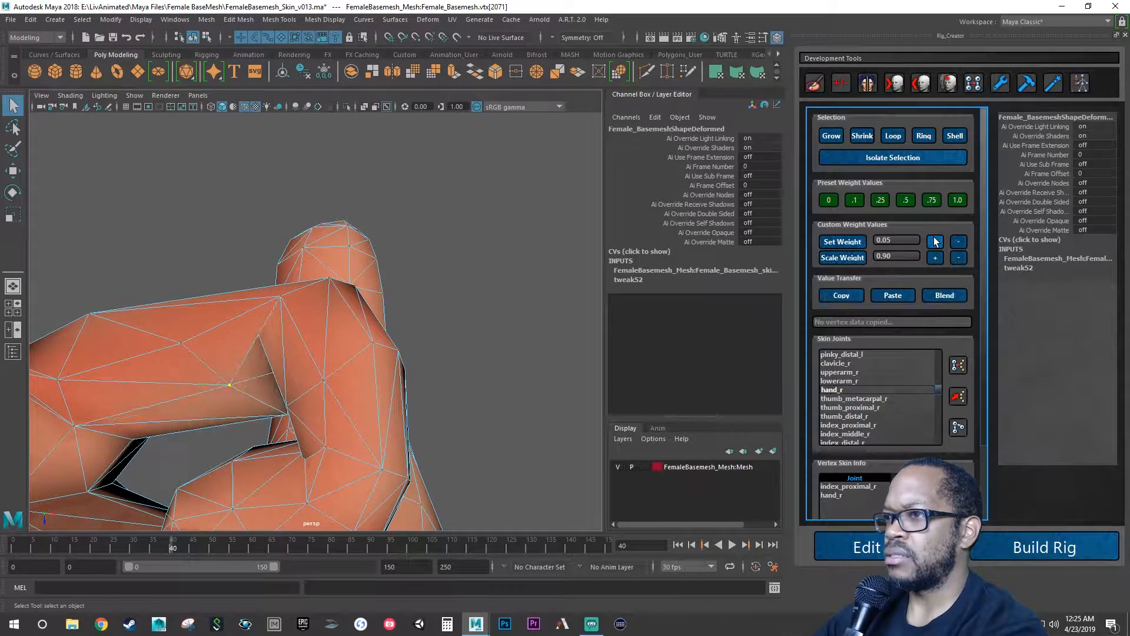
alt+drag(487, 303, 463, 275)
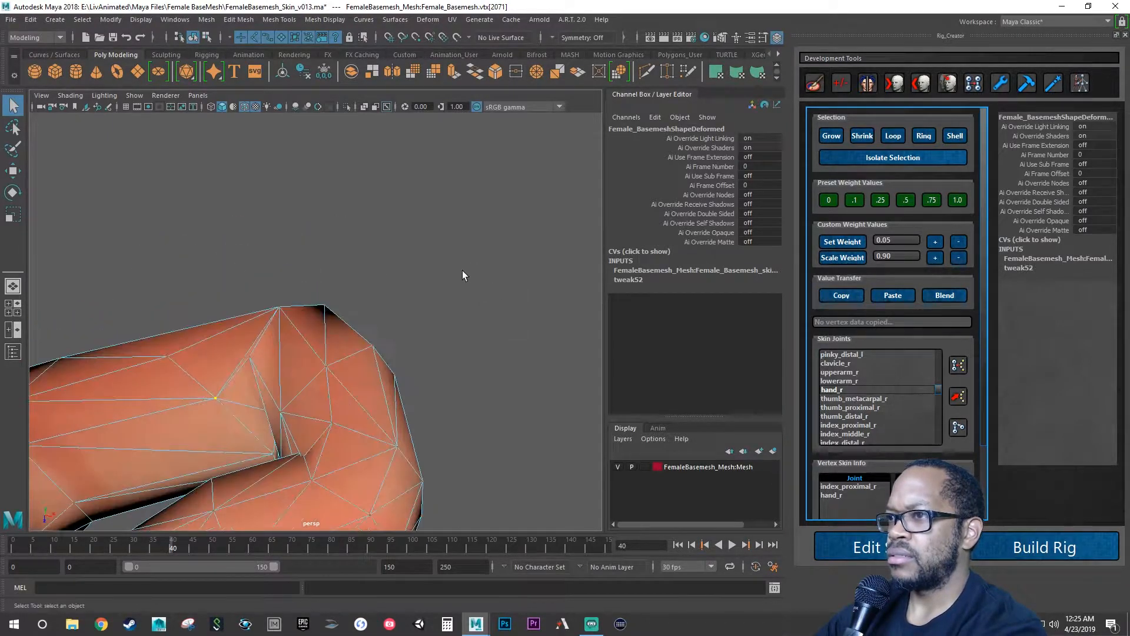
Select the side vertex at the upper end of the crease and remove its hand_r weight, after trying a 0.05 increase.
click(251, 359)
alt+drag(262, 365, 300, 406)
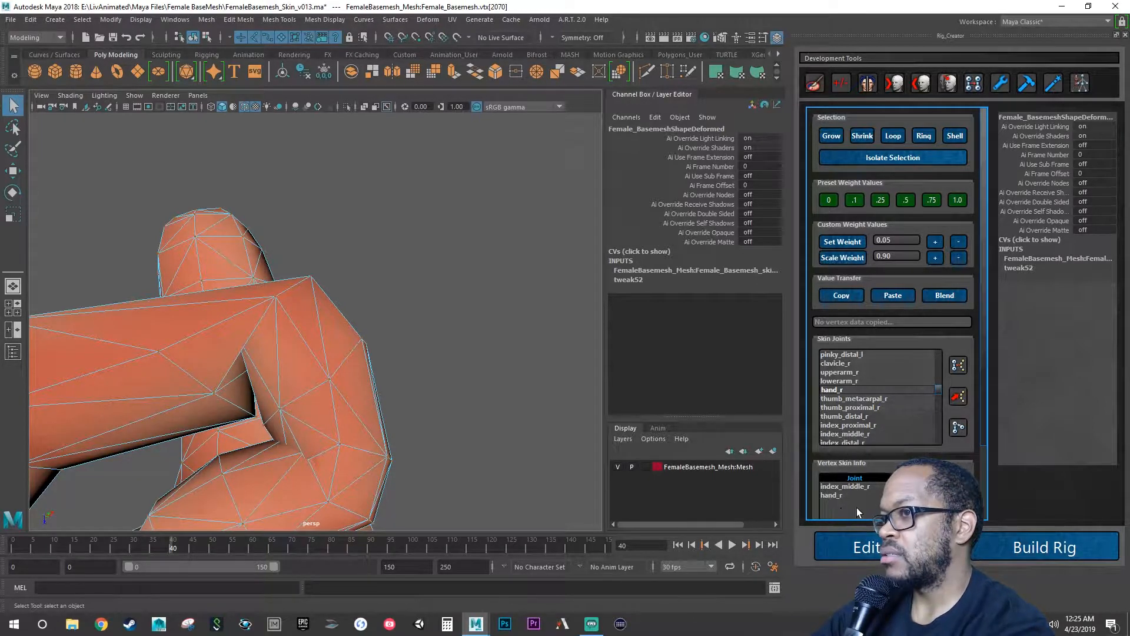
alt+drag(484, 421, 464, 420)
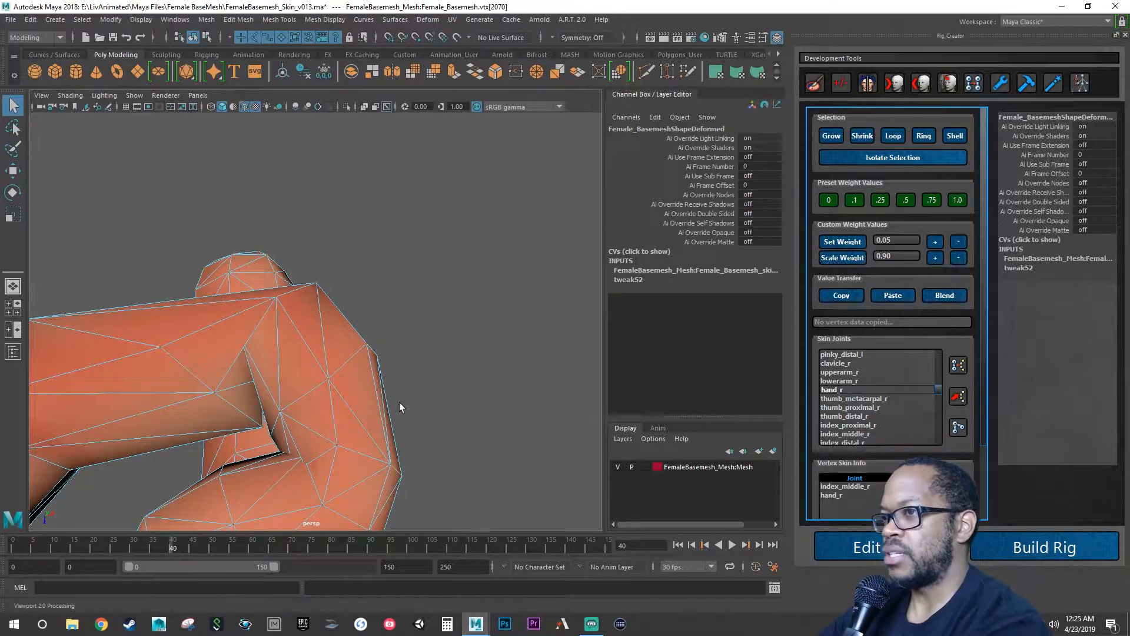
alt+drag(399, 402, 383, 382)
click(832, 495)
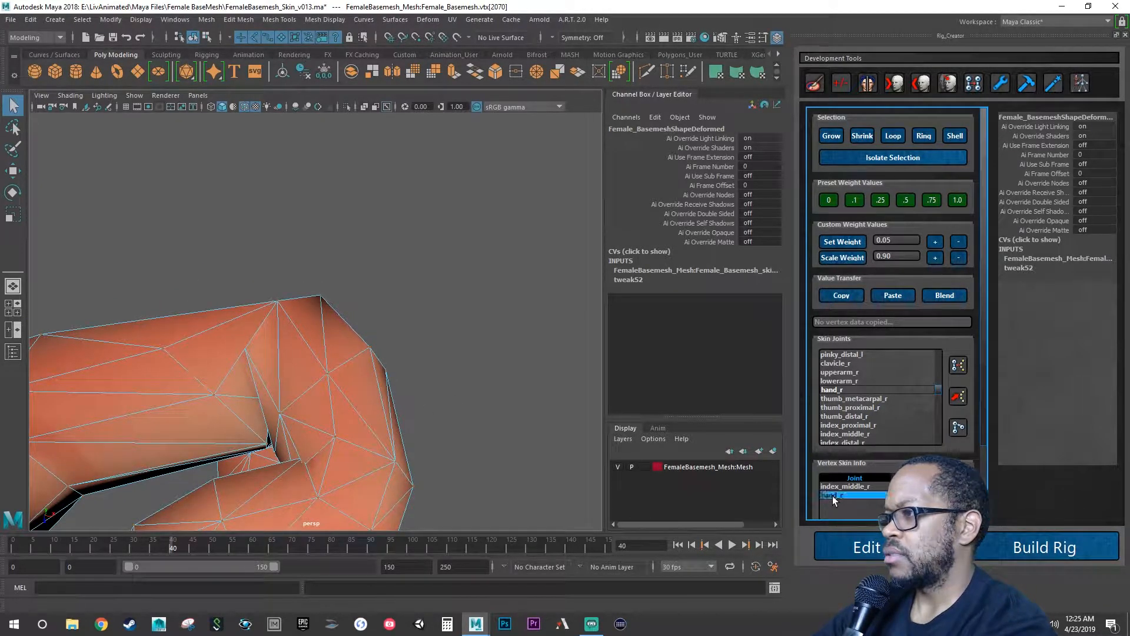
click(936, 242)
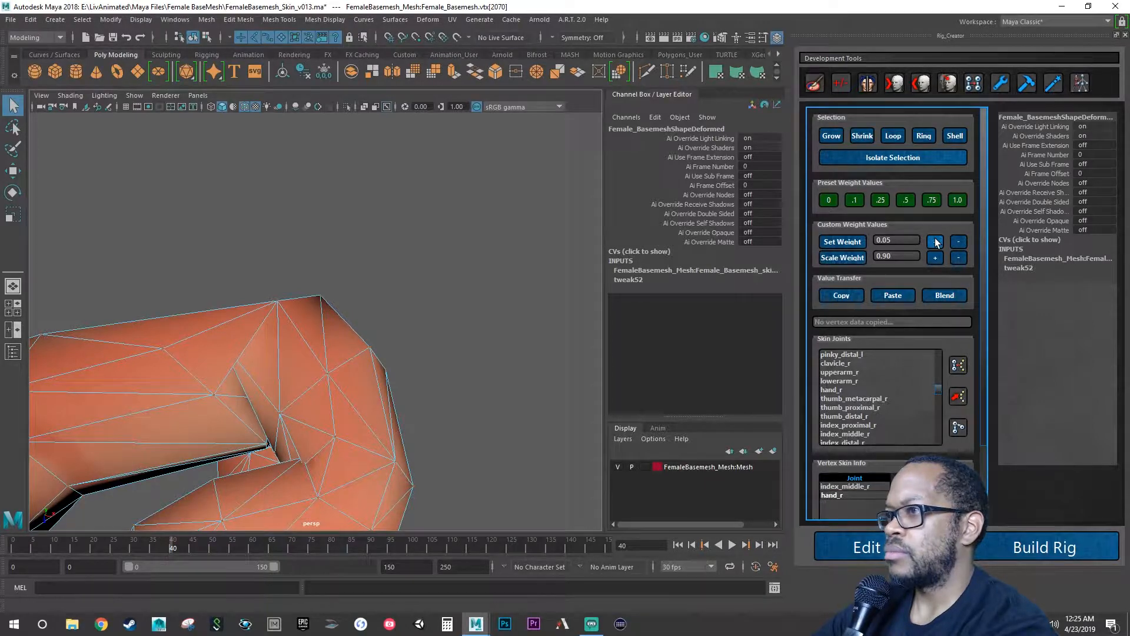
click(958, 242)
alt+drag(435, 306, 419, 375)
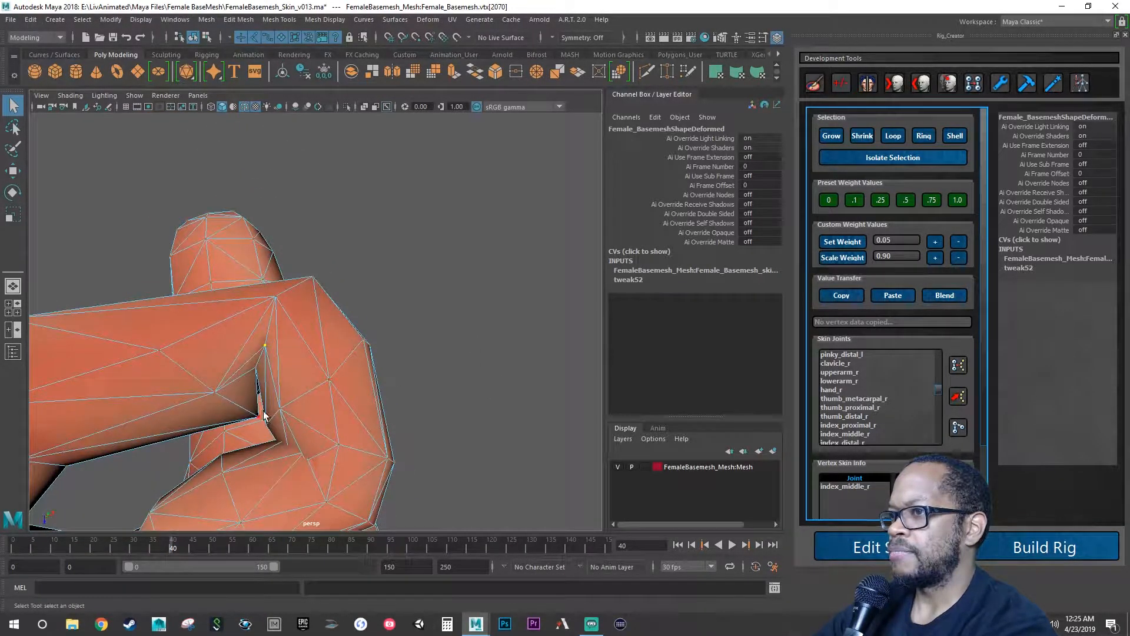
Select the vertex at the crease's lower inner corner and subtract its hand_r weight using the 0.05 increment.
alt+drag(283, 419, 376, 391)
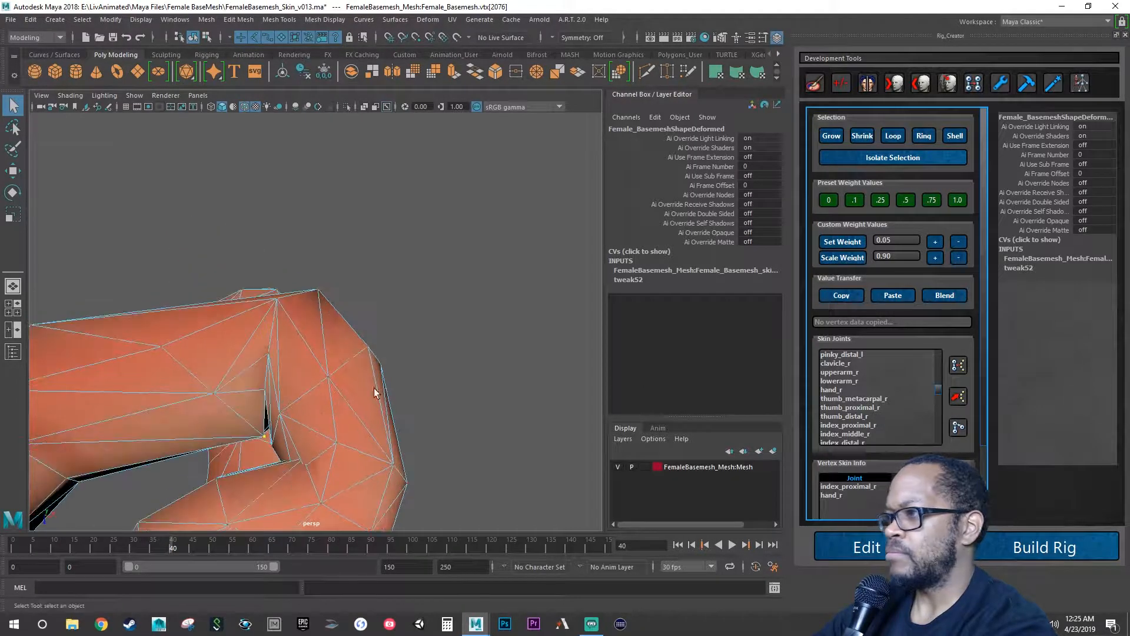
click(845, 494)
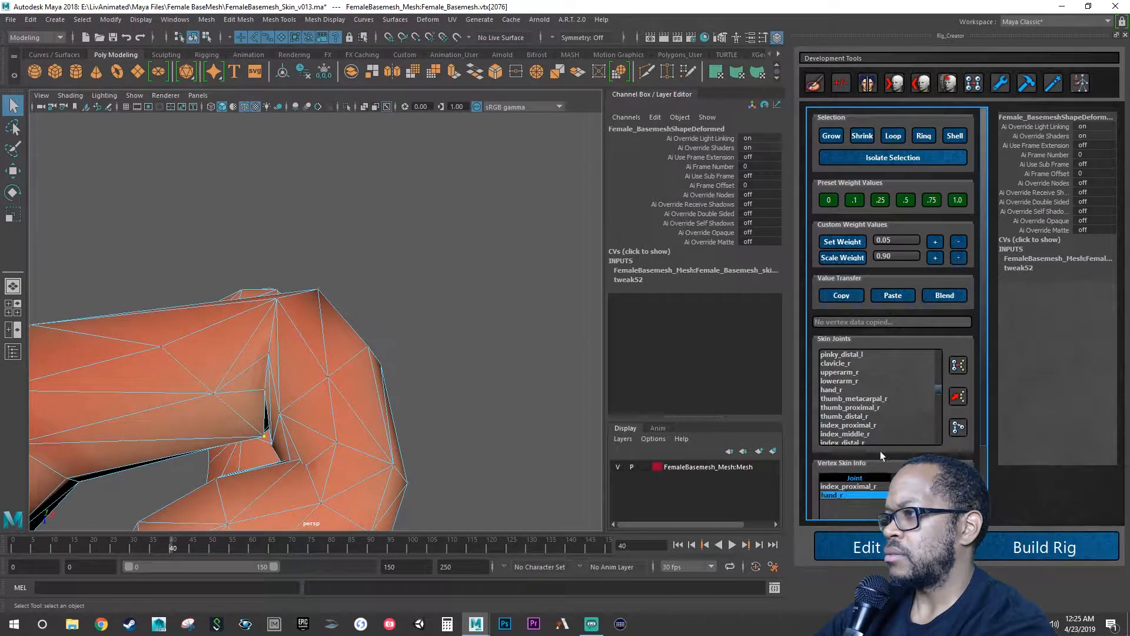
click(956, 241)
alt+drag(453, 353, 399, 366)
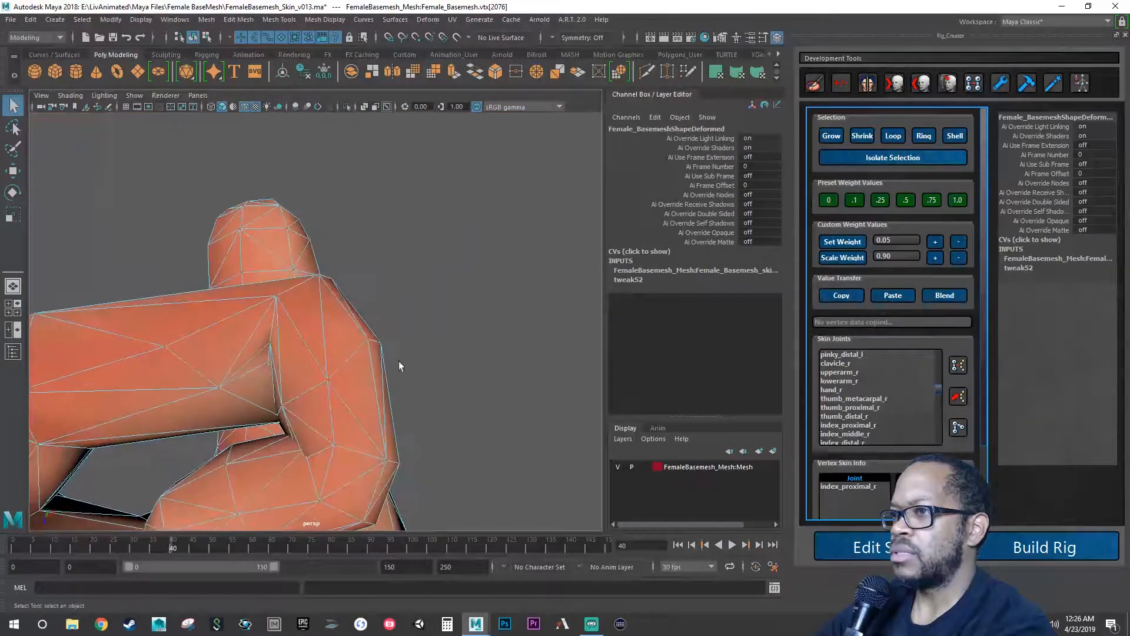
Try lower hand_r weights in 0.05 steps on the base-segment side vertex beside the crease, then step them back up.
click(219, 387)
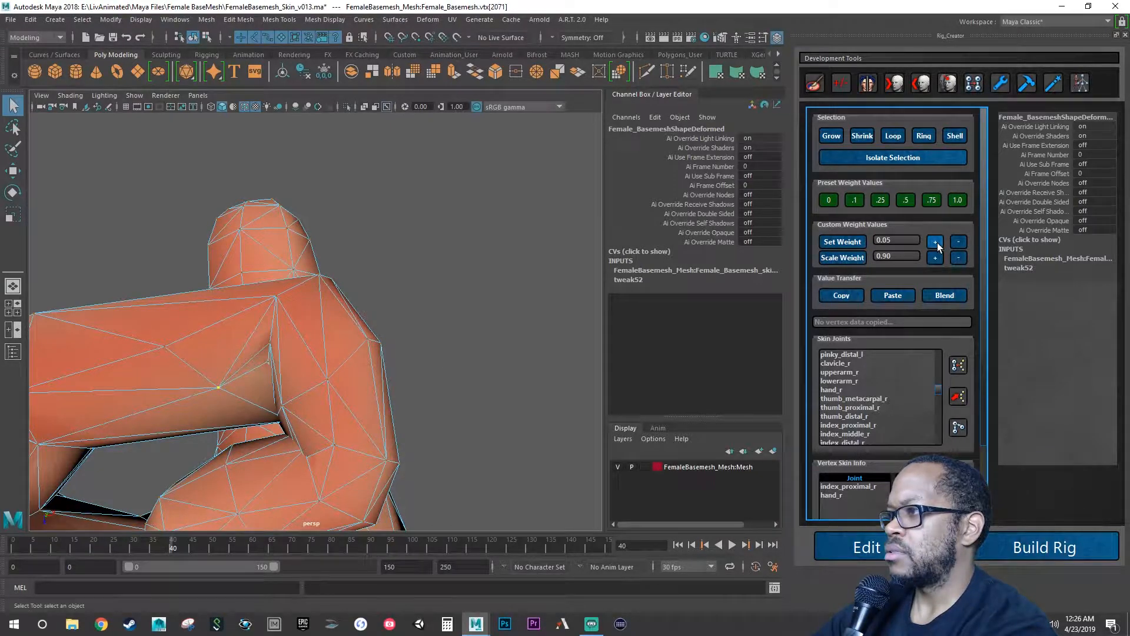
click(831, 390)
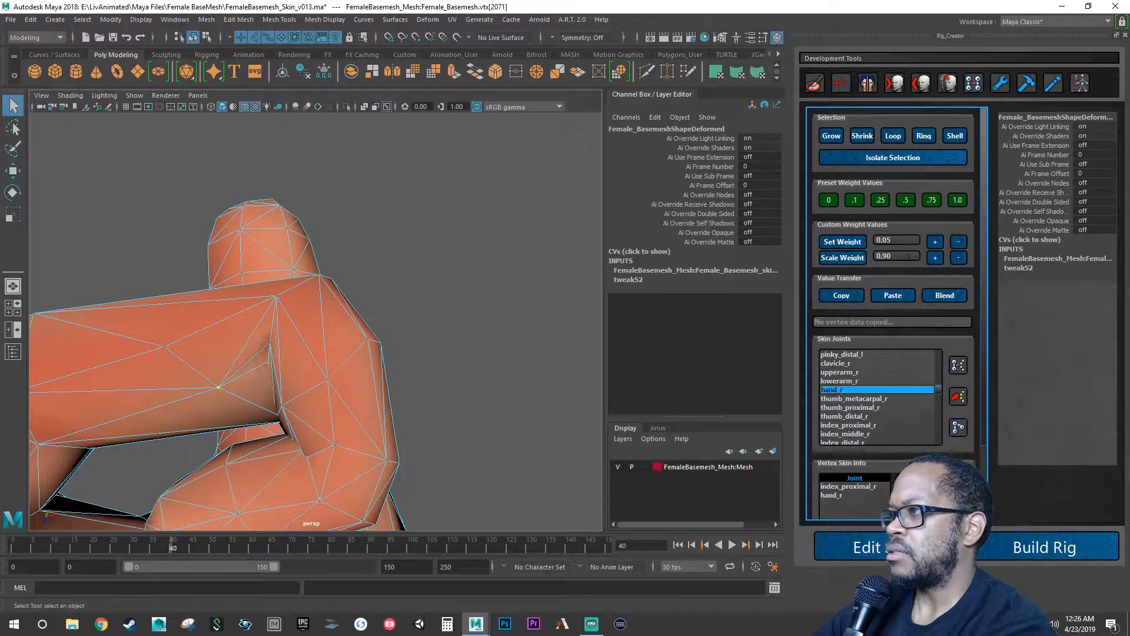
click(935, 242)
click(956, 241)
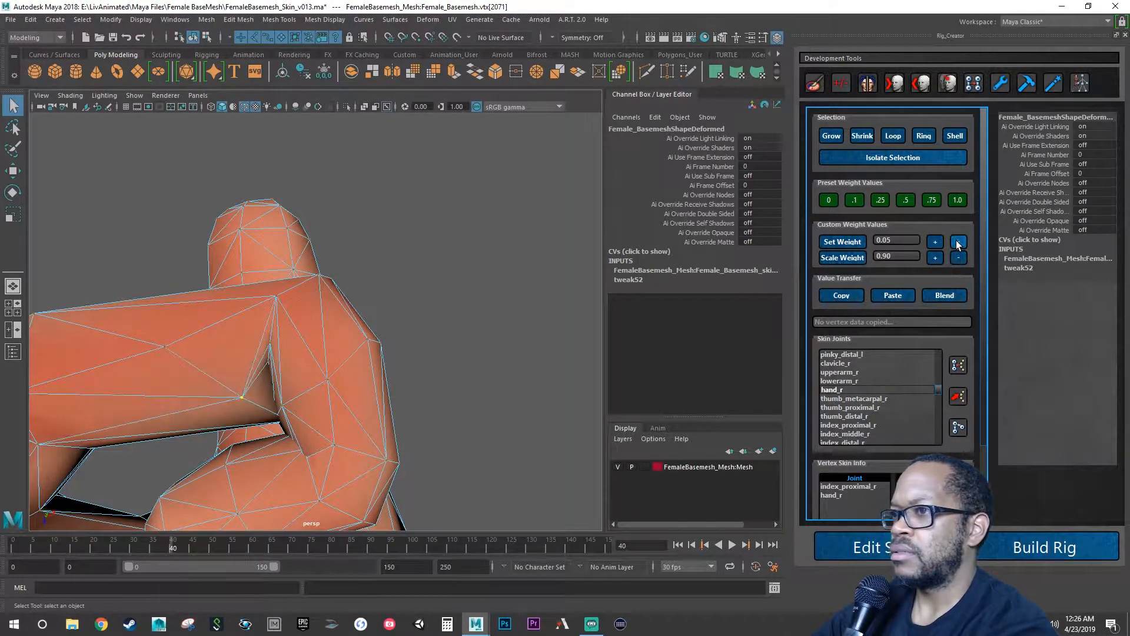
click(956, 241)
click(956, 241)
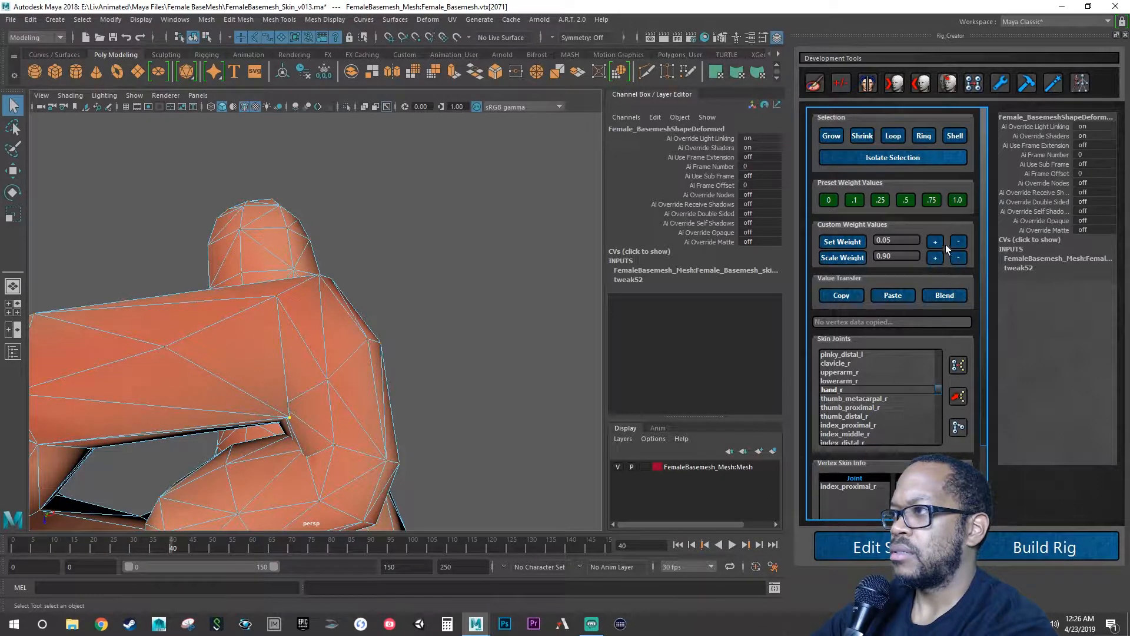
click(935, 242)
click(935, 242)
click(936, 242)
mouse_move(387, 354)
alt+mouse_down()
mouse_move(454, 379)
mouse_move(388, 359)
mouse_move(393, 346)
mouse_move(387, 360)
alt+mouse_up()
Select the vertex inside the crease, test hand_r adjustments of 0.05 and 1.0, then assign it fully to index_proximal_r at 1.0.
click(263, 373)
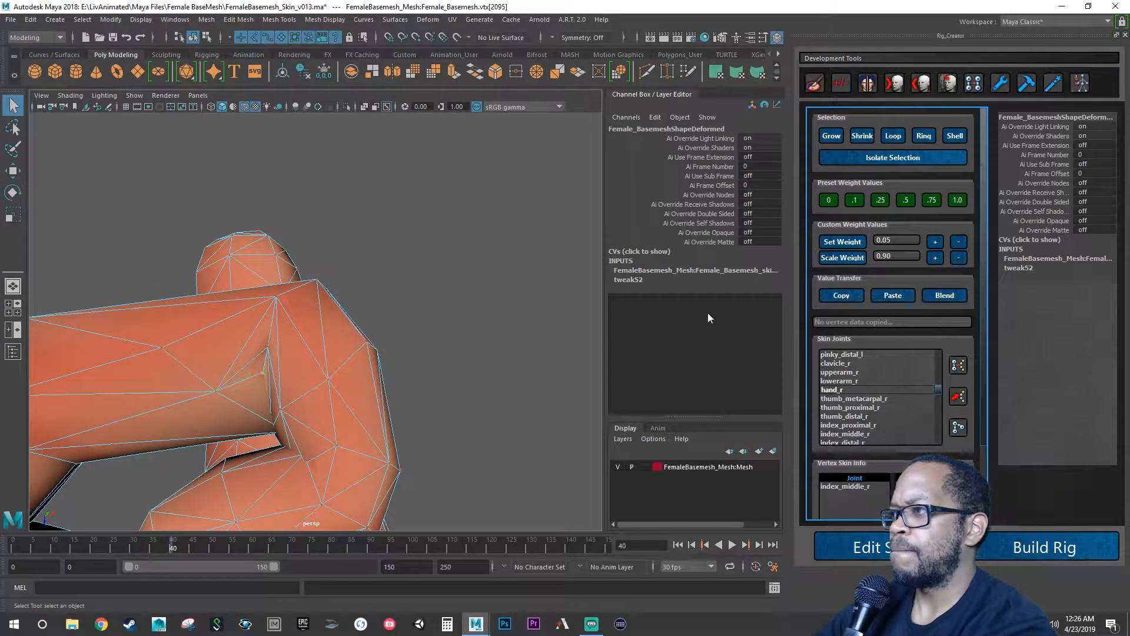
click(936, 243)
click(958, 243)
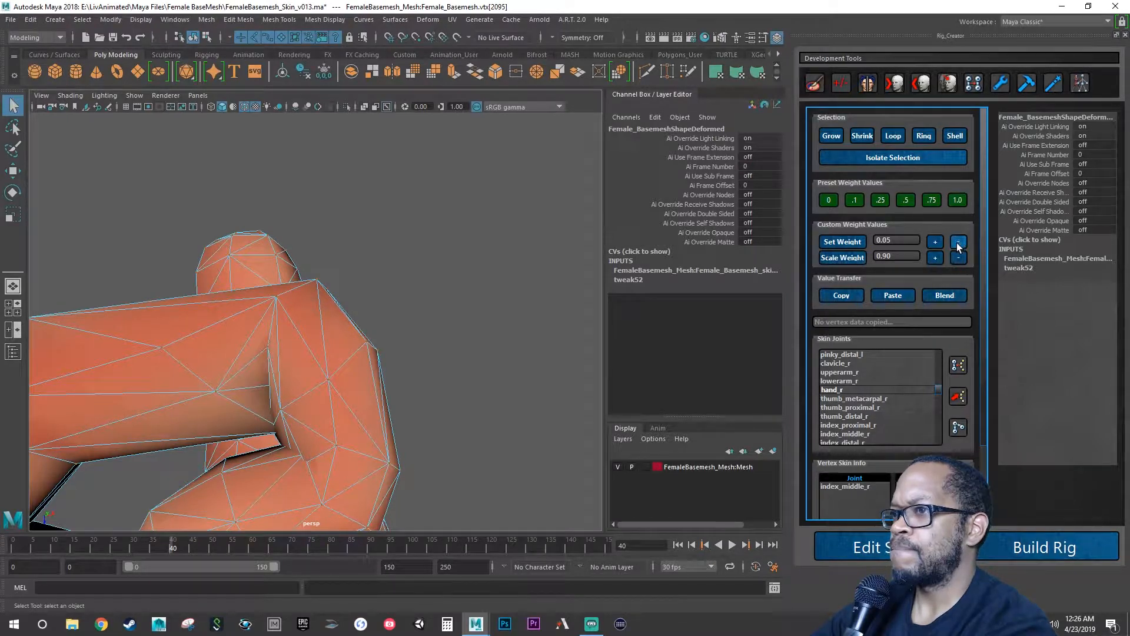
click(956, 242)
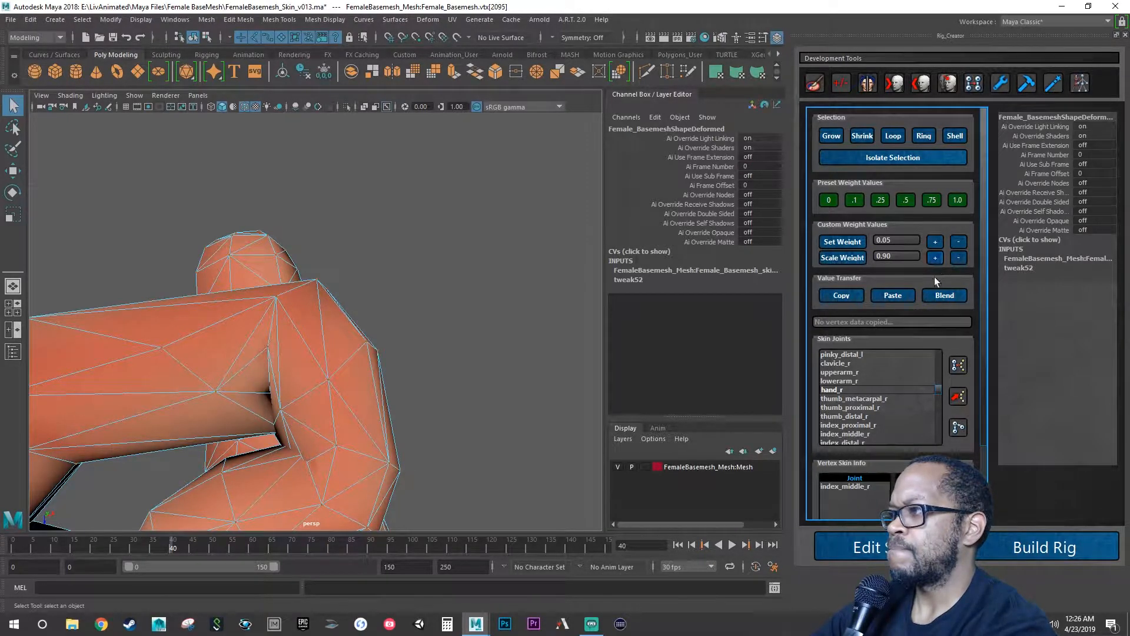
click(954, 245)
click(936, 245)
click(936, 245)
click(936, 245)
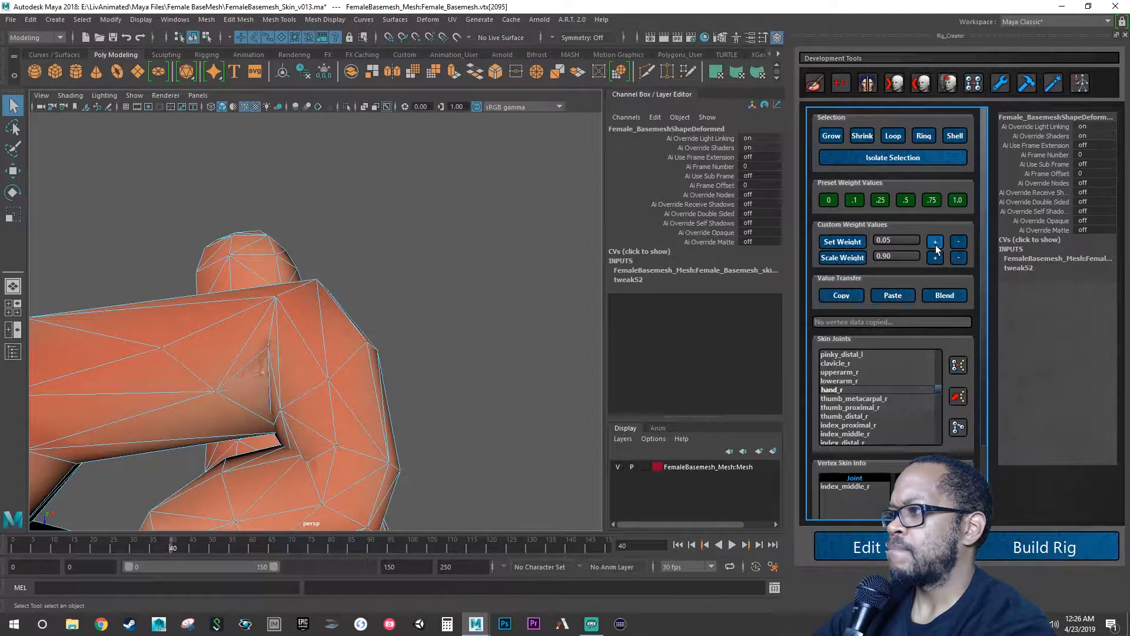
click(957, 201)
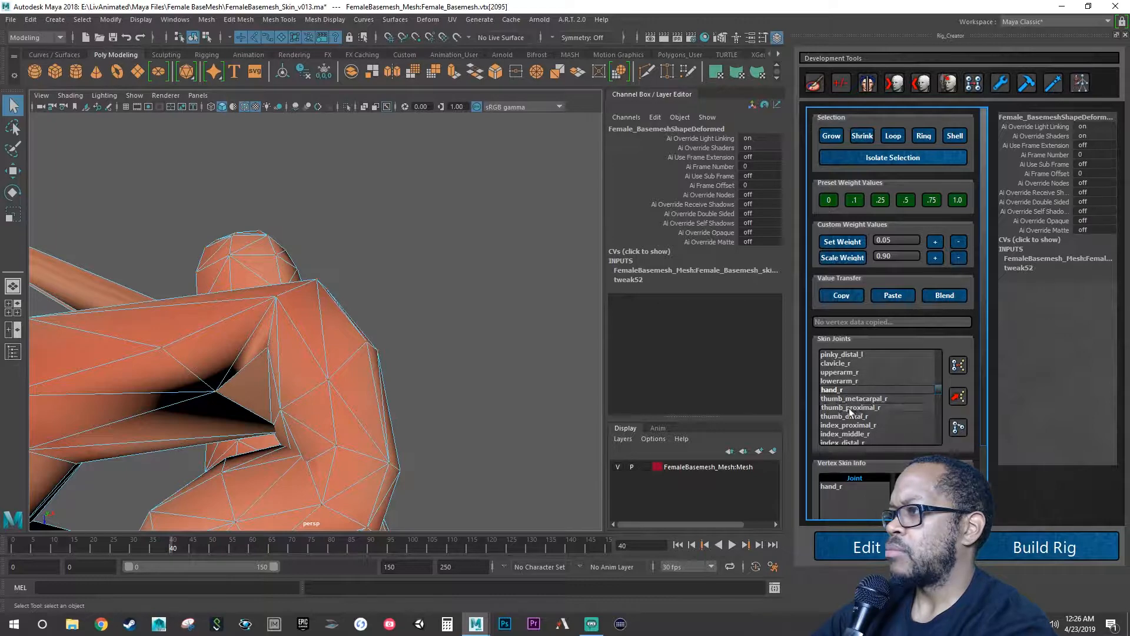
click(852, 425)
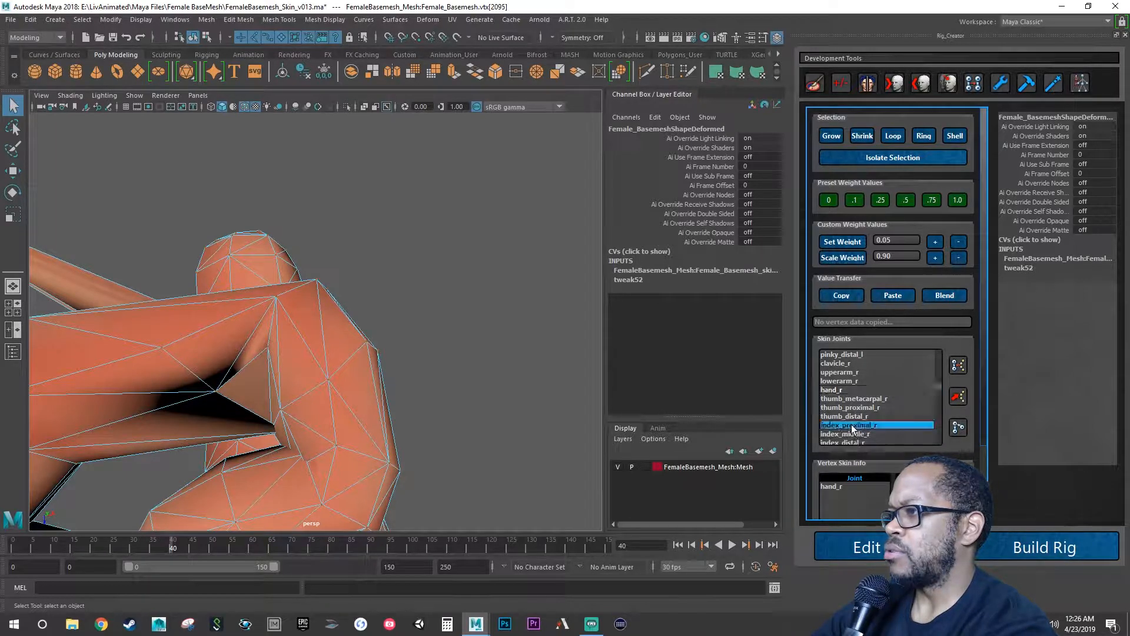
click(958, 201)
Select the adjoining middle-segment vertex inside the crease and examine the curled finger from the palm and the side.
alt+drag(430, 310, 339, 318)
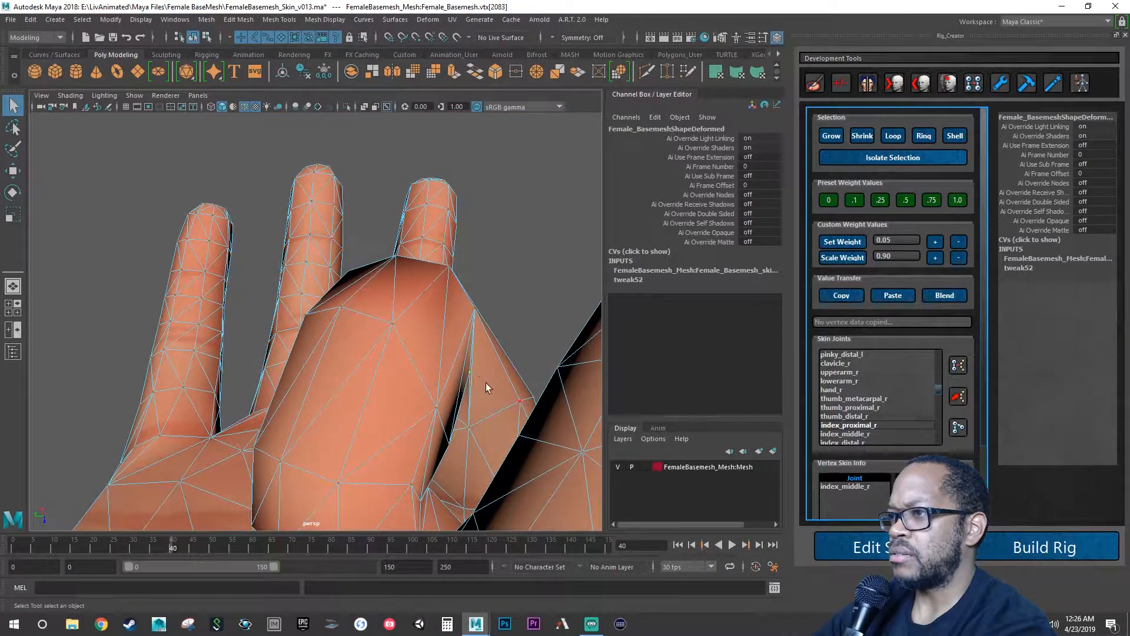
alt+drag(580, 345, 531, 349)
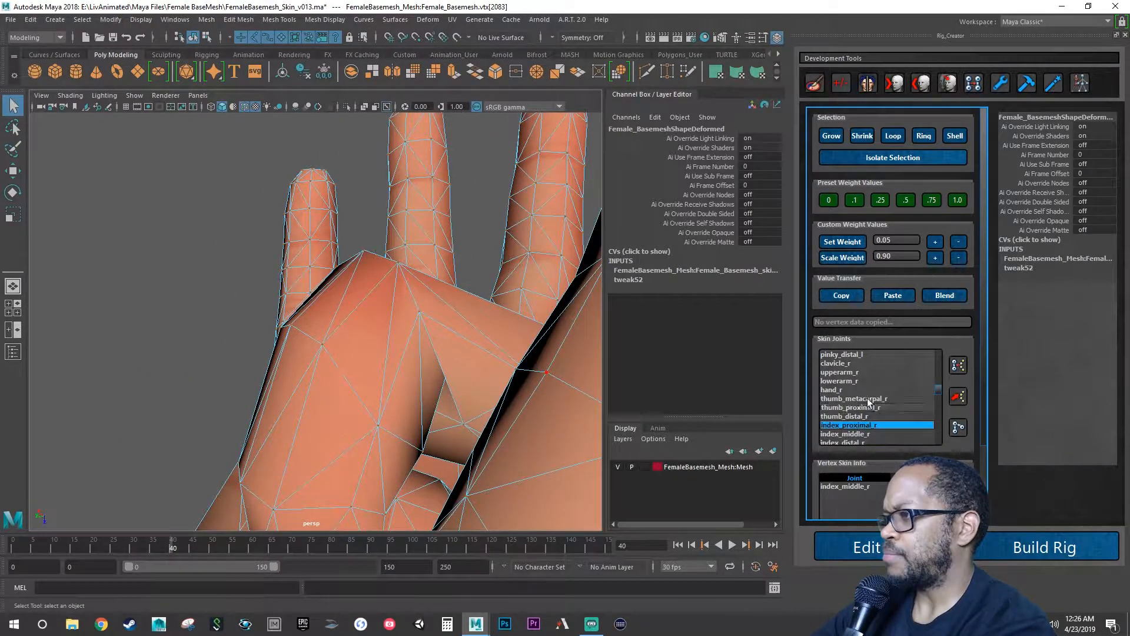
alt+drag(548, 324, 395, 360)
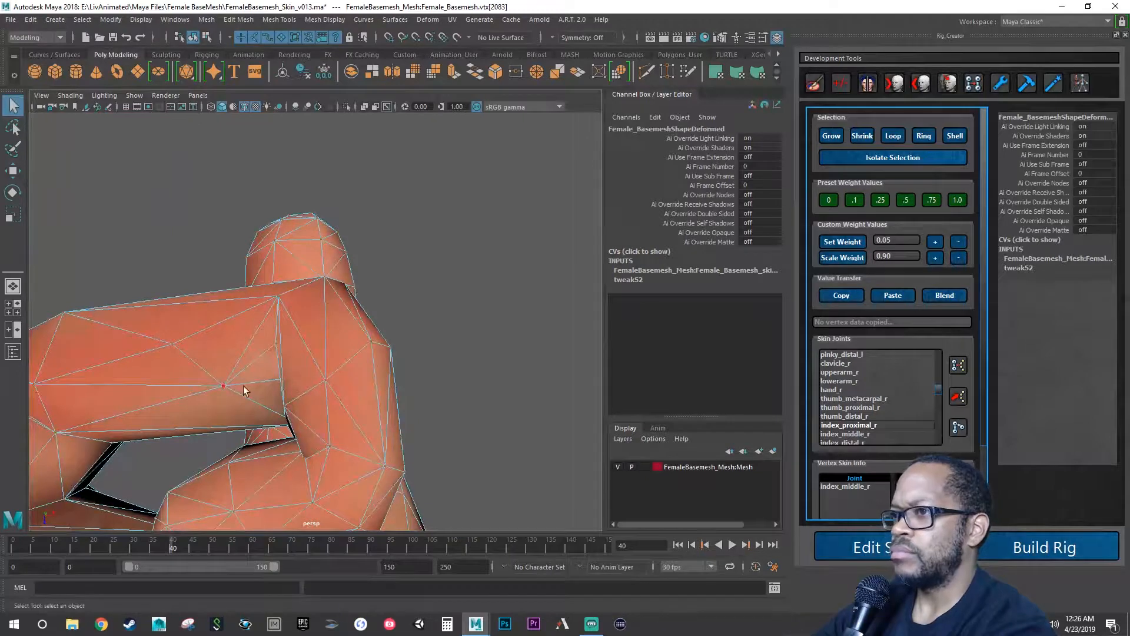
alt+drag(231, 397, 74, 356)
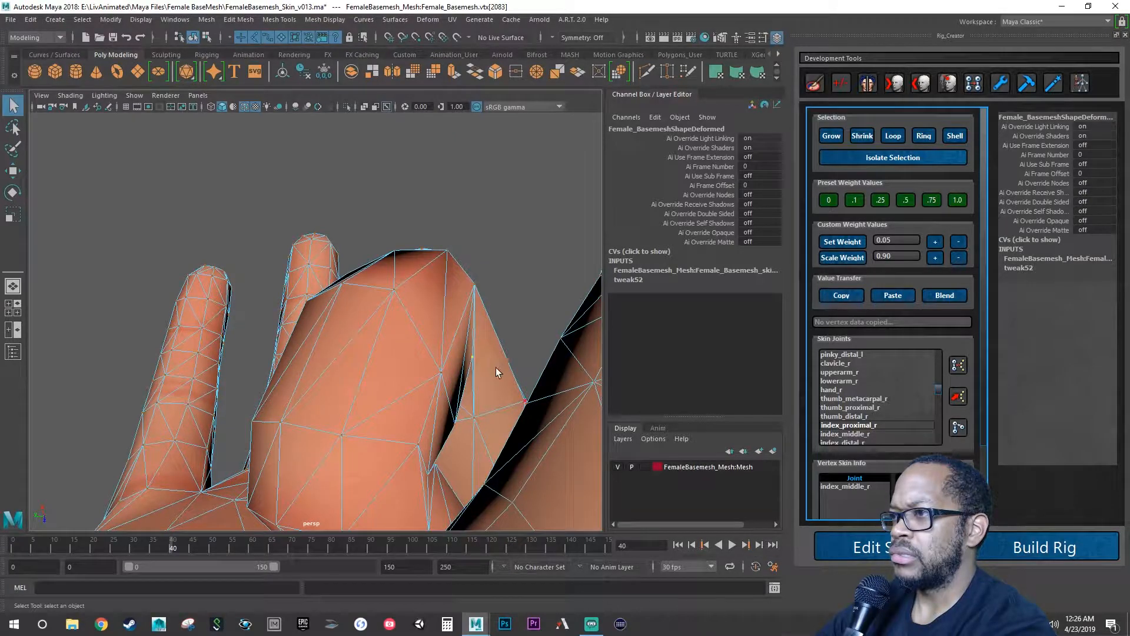
alt+drag(509, 384, 583, 392)
alt+drag(494, 393, 585, 409)
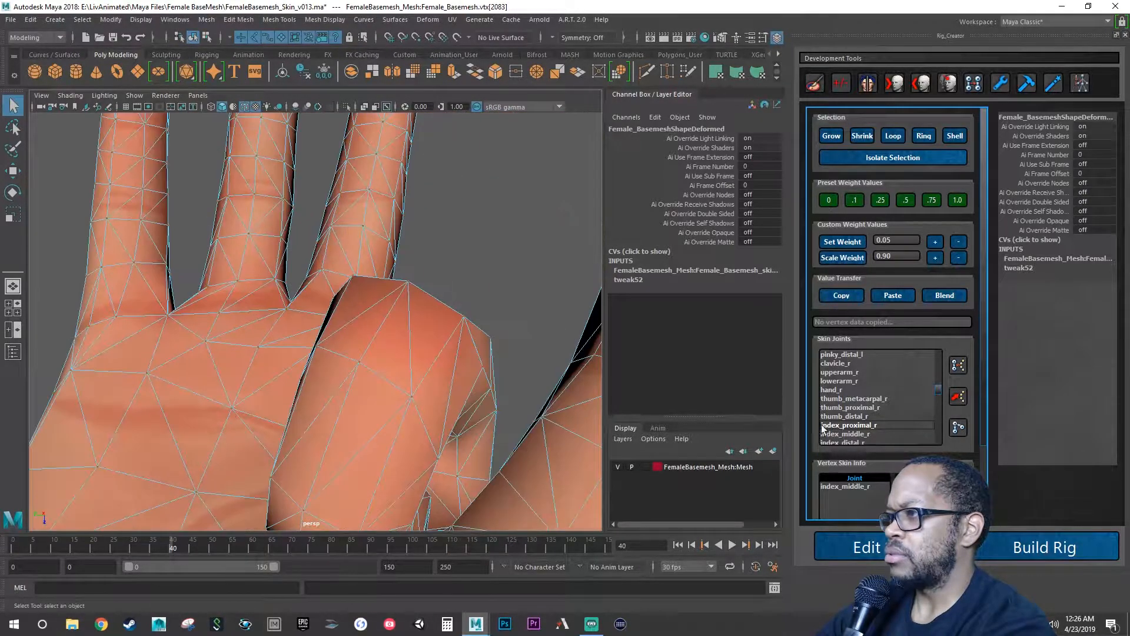
alt+drag(512, 380, 447, 380)
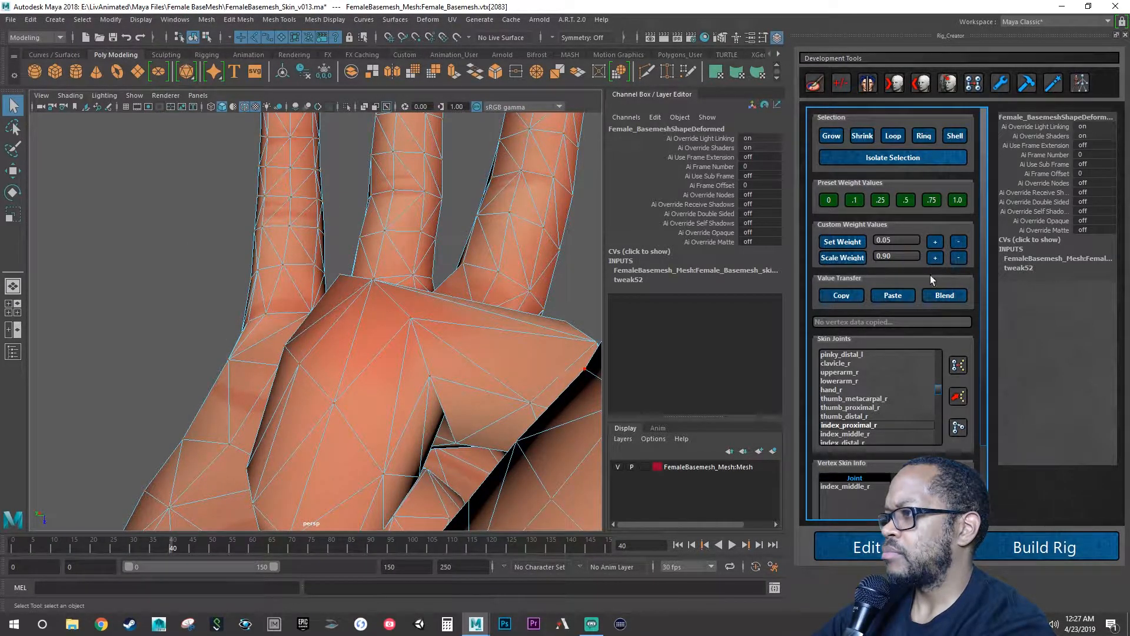
Try hand_r weight changes of 0.05 on the selected middle-segment crease vertex and switch its influence to index_proximal_r.
click(842, 390)
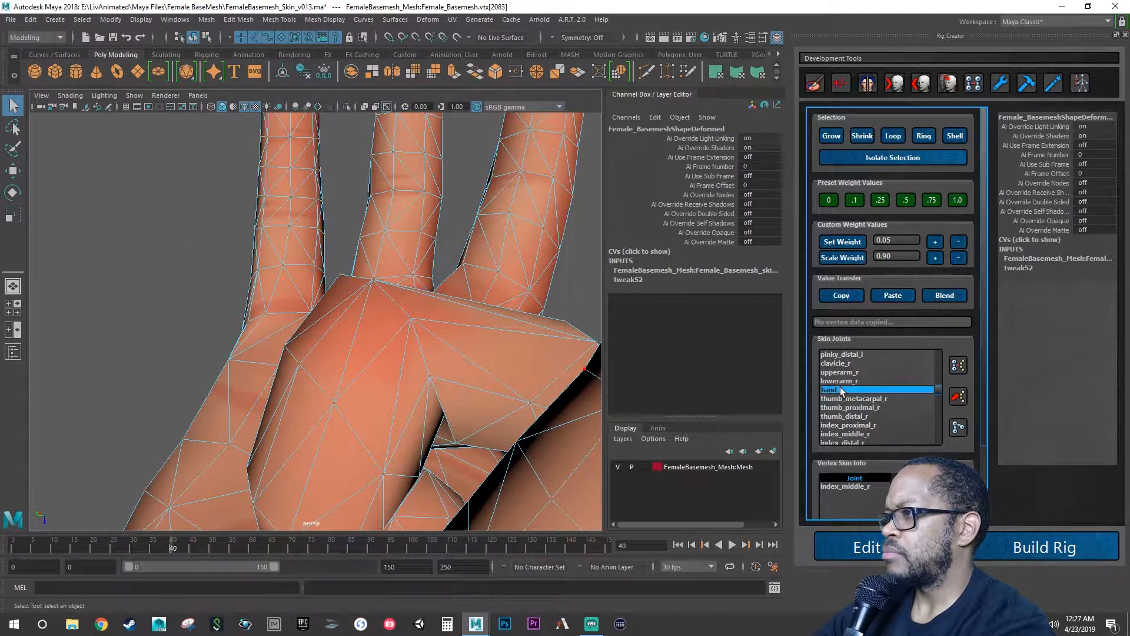
click(936, 242)
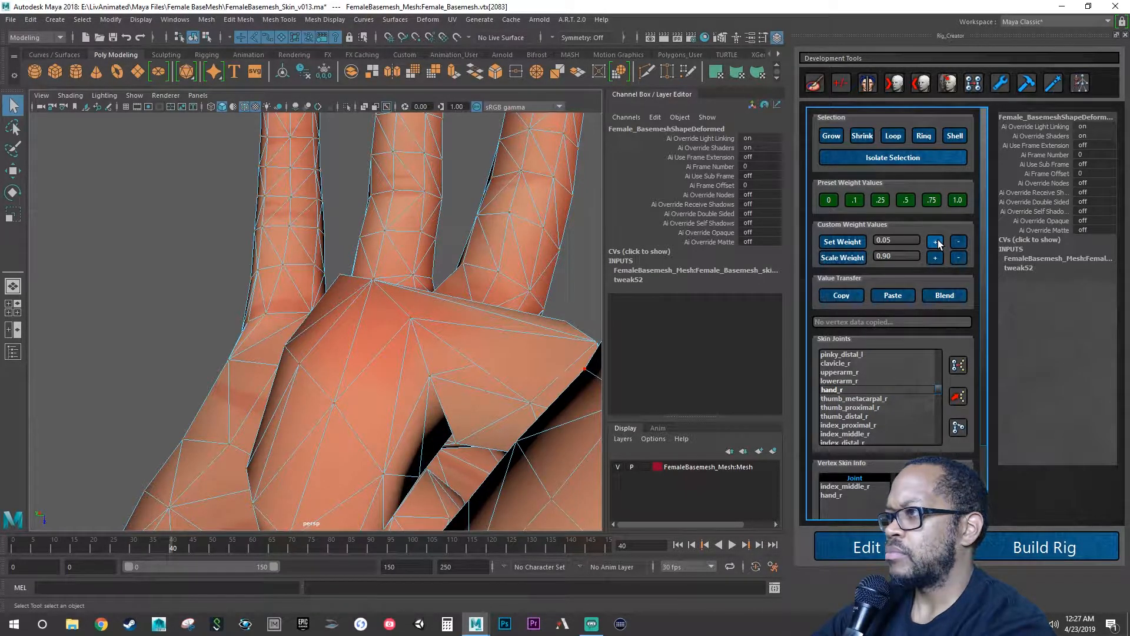
click(958, 242)
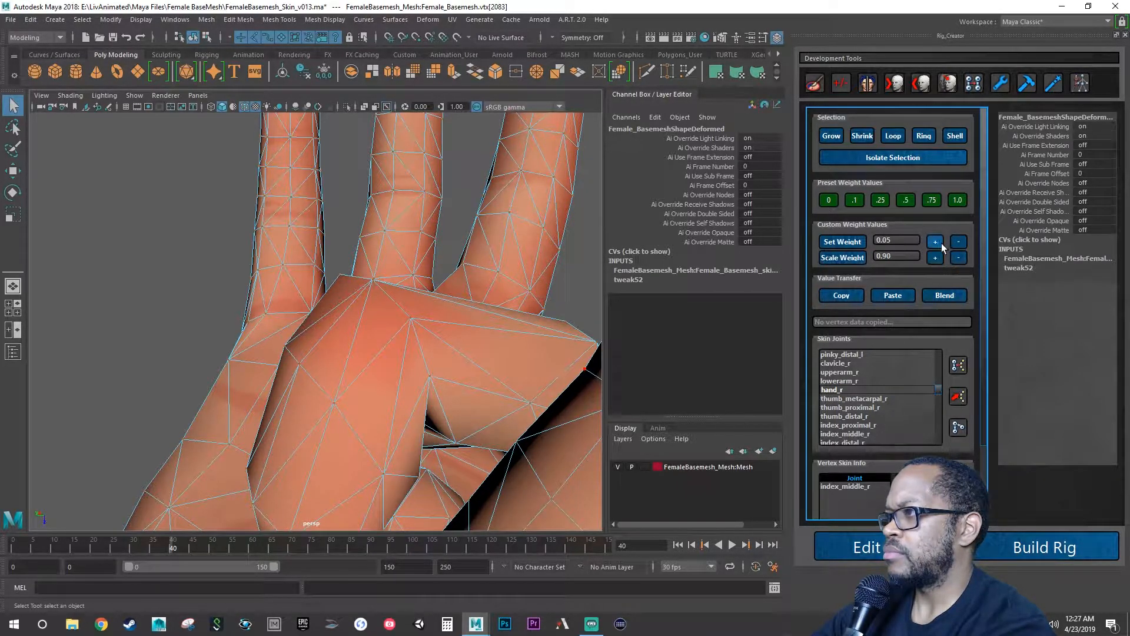
click(937, 243)
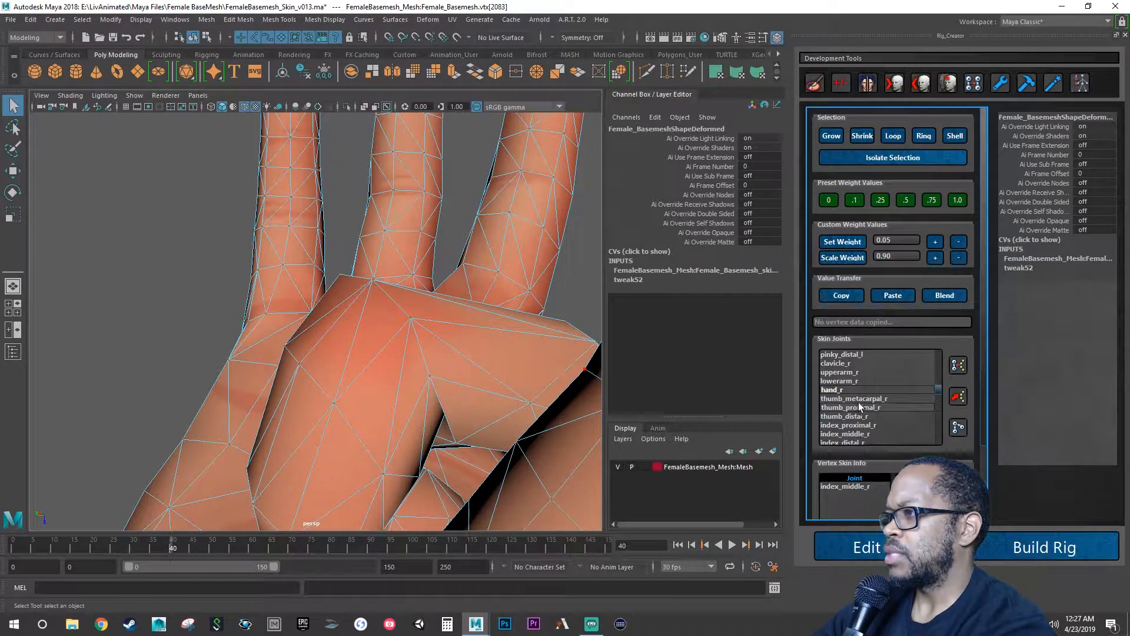
click(864, 429)
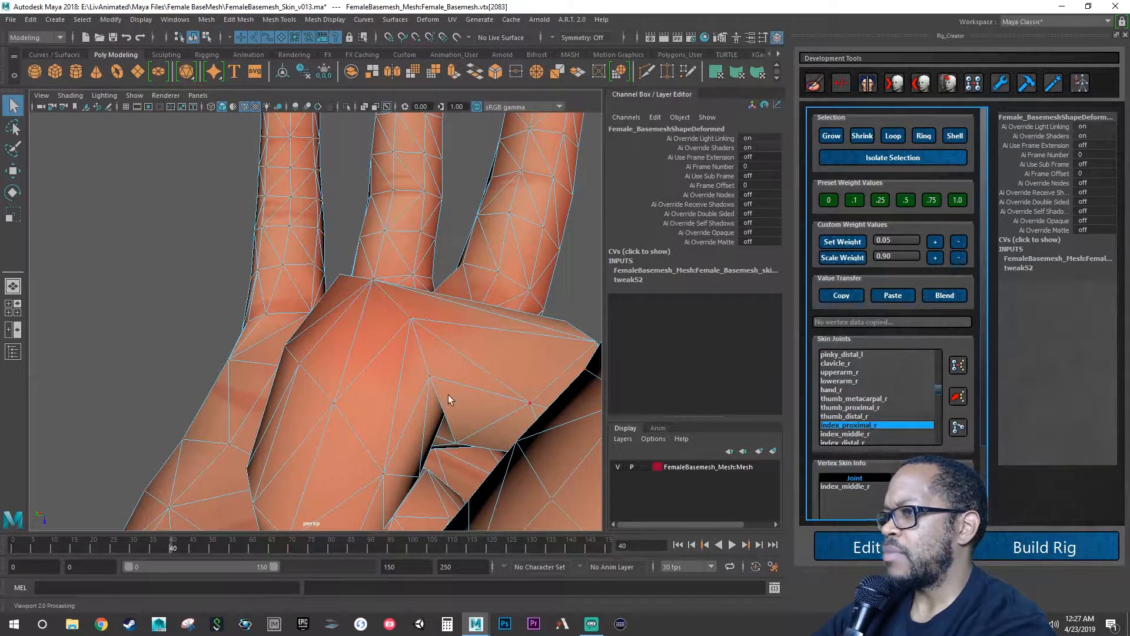
alt+drag(449, 400, 459, 378)
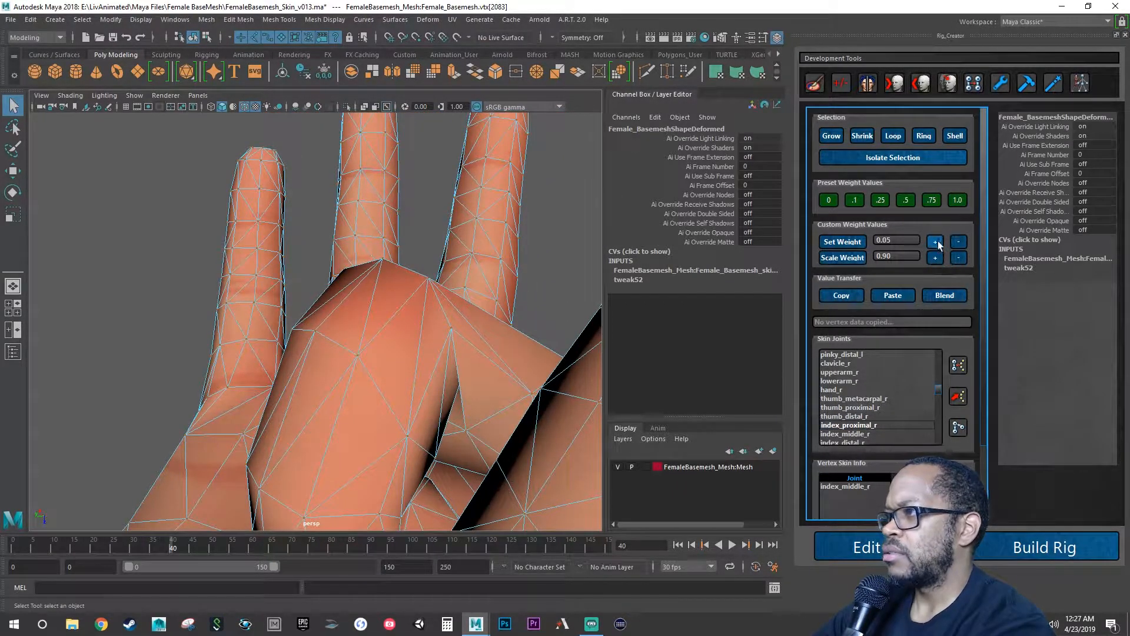
Select the middle-segment vertex at the lower end of the crease and add 0.05 of index_proximal_r weight.
alt+drag(500, 303, 398, 399)
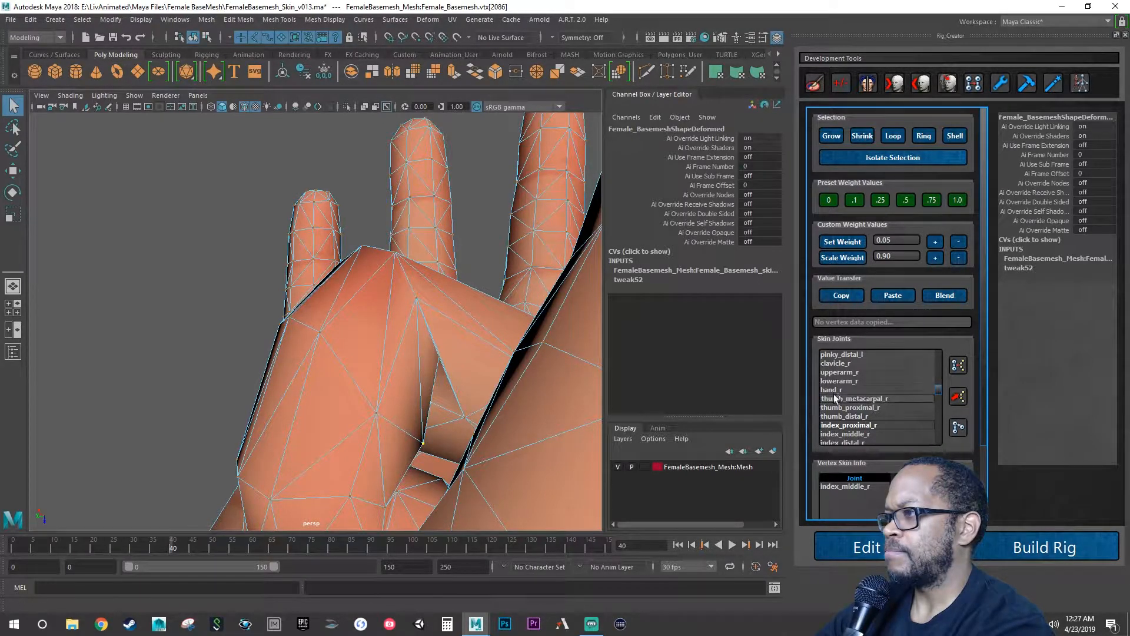
click(869, 425)
click(936, 241)
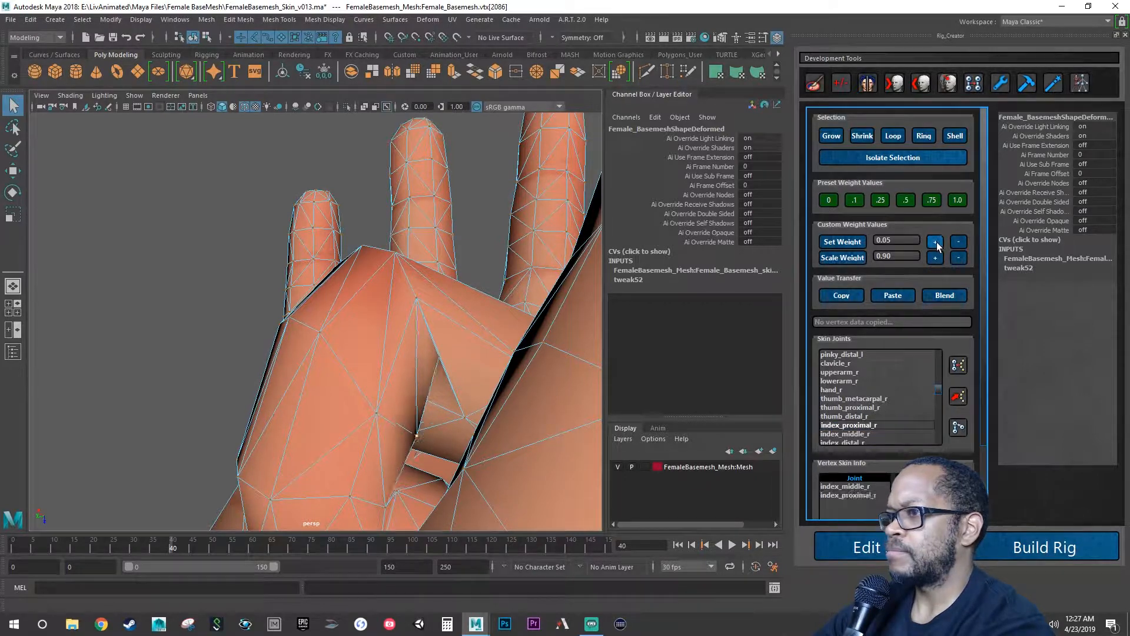
Subtract 0.05 of index_proximal_r from the lower crease vertex, and add 0.05 of hand_r to the vertex at the crease's upper end.
click(959, 247)
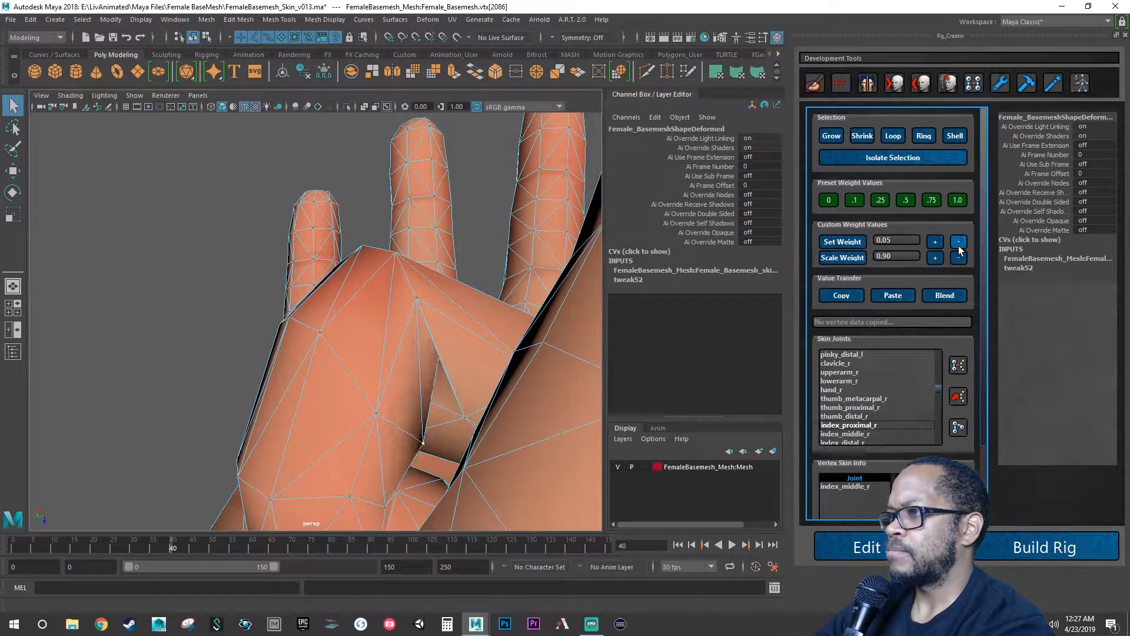
alt+drag(465, 375, 489, 370)
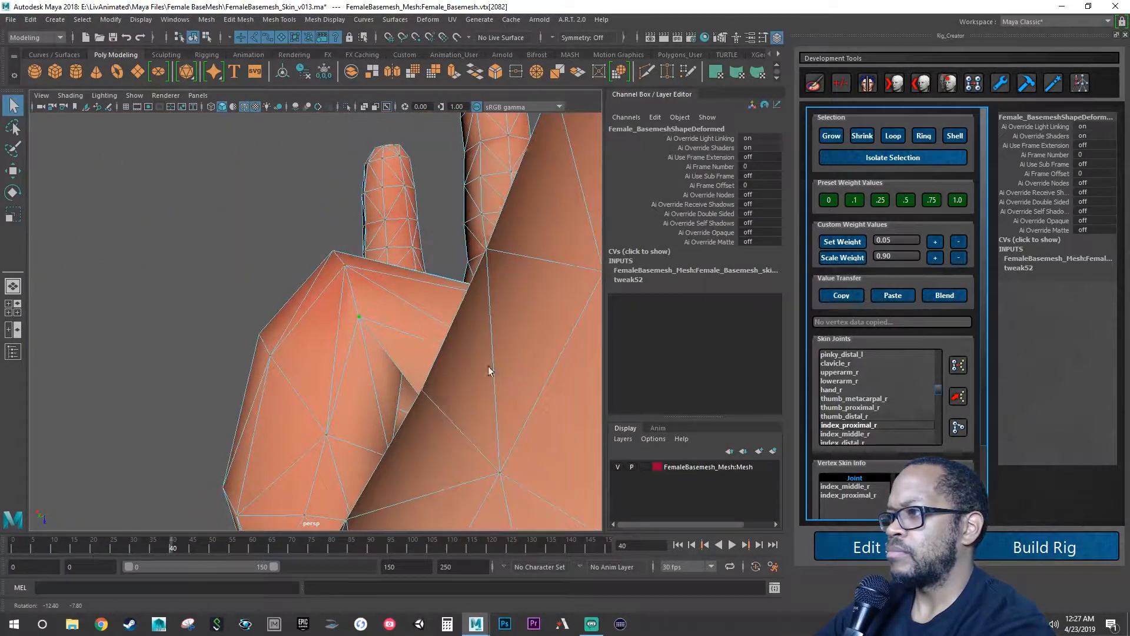
alt+drag(561, 350, 740, 335)
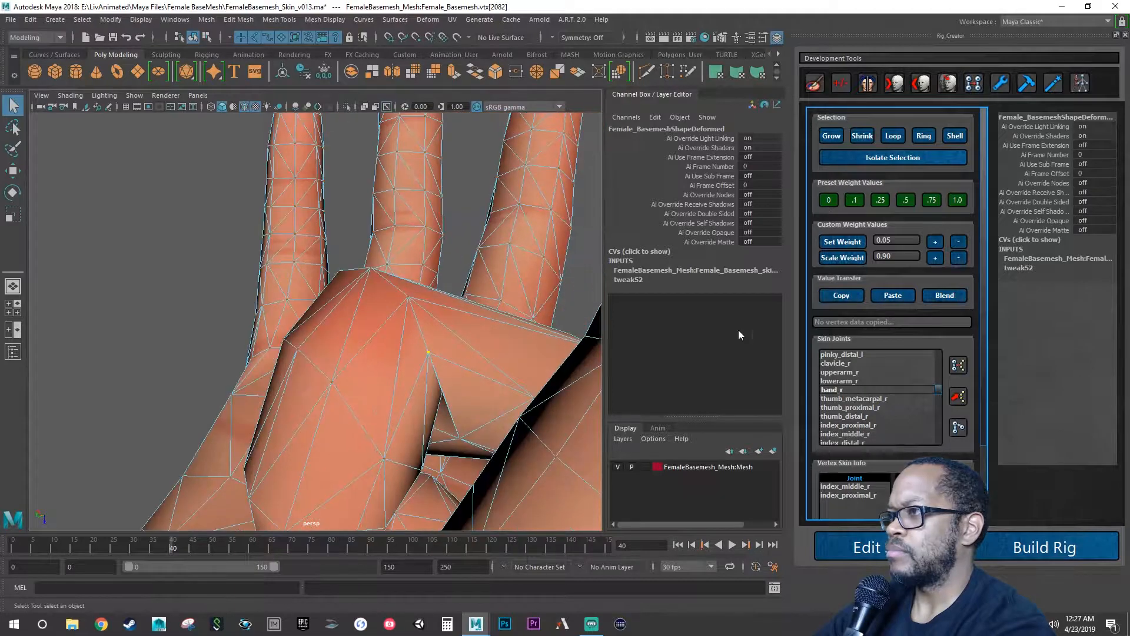
click(933, 241)
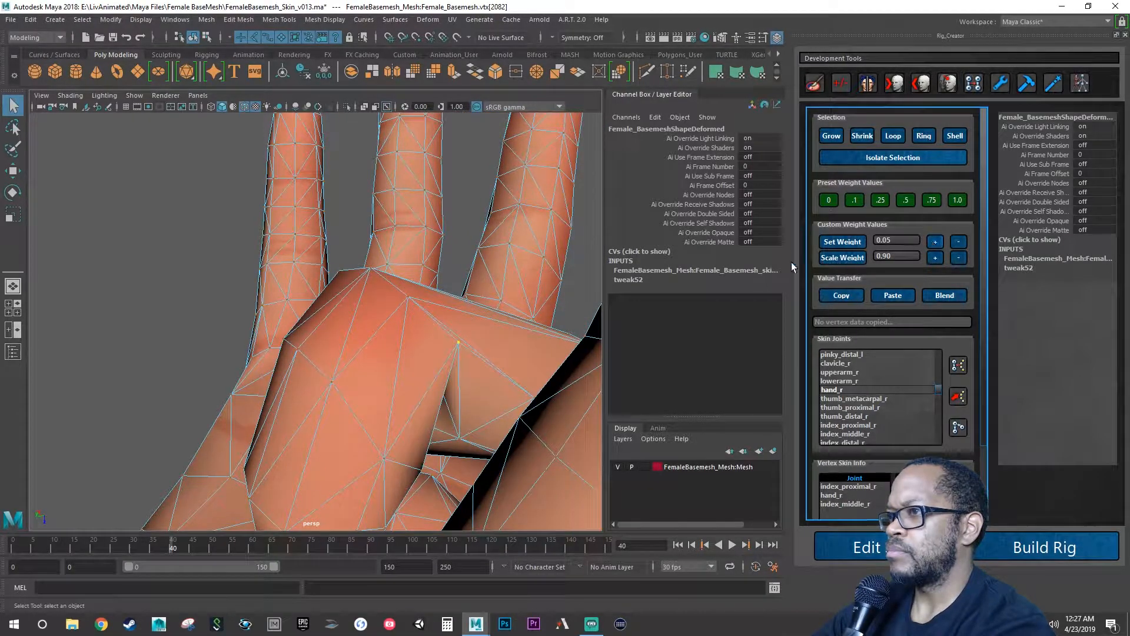
Inspect the skin cluster's attributes and skinning method options, leaving them as they are, and return to the curled finger's vertices.
drag(632, 270, 626, 290)
click(647, 289)
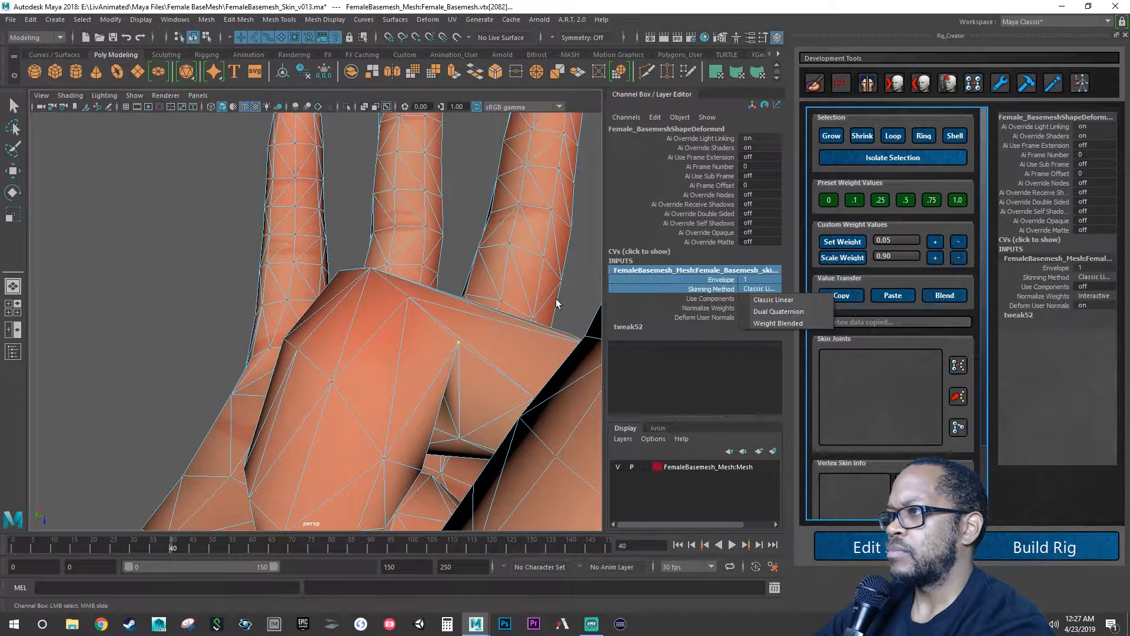
click(646, 383)
click(639, 308)
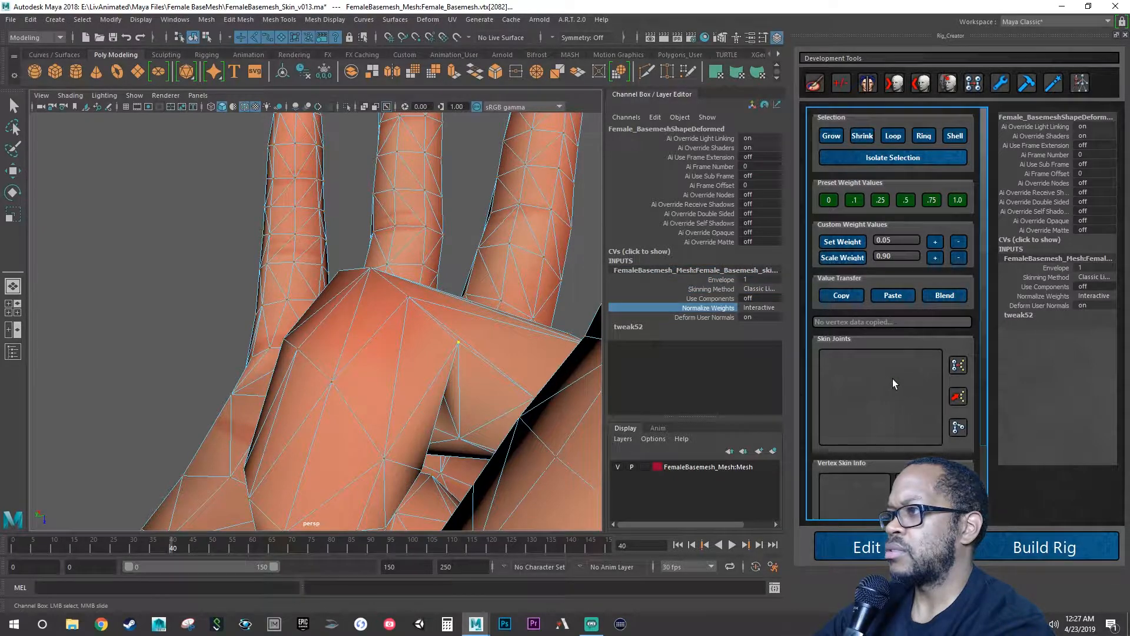
click(480, 346)
alt+drag(479, 346, 501, 382)
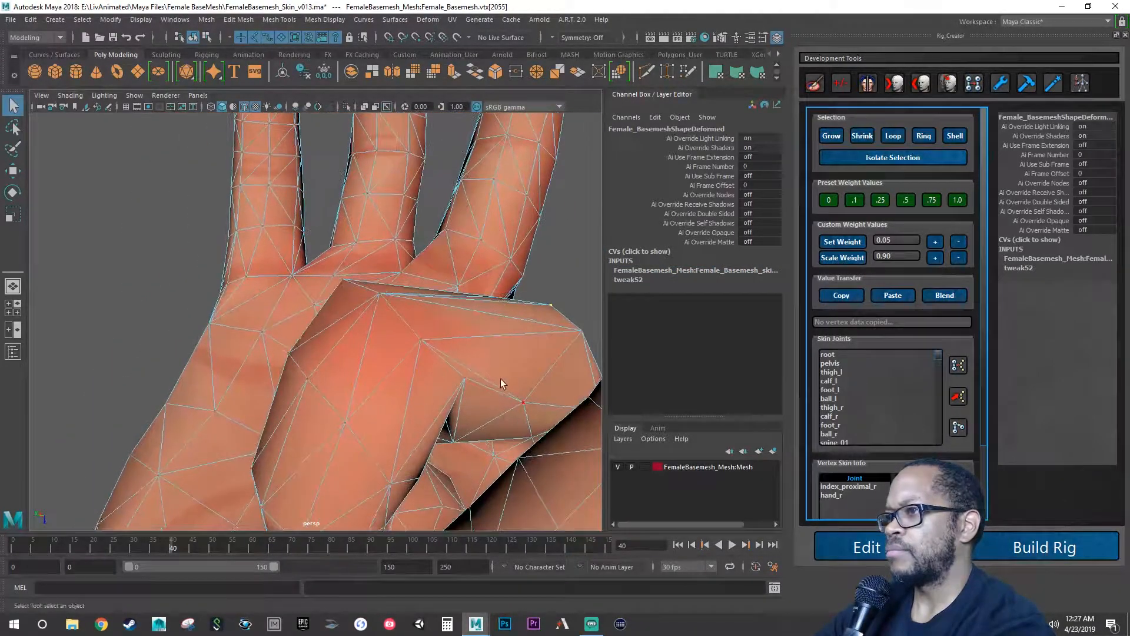
Select the middle-segment vertex next to the top of the crease and add 0.05 of index_proximal_r weight twice.
click(425, 344)
alt+drag(425, 344, 533, 361)
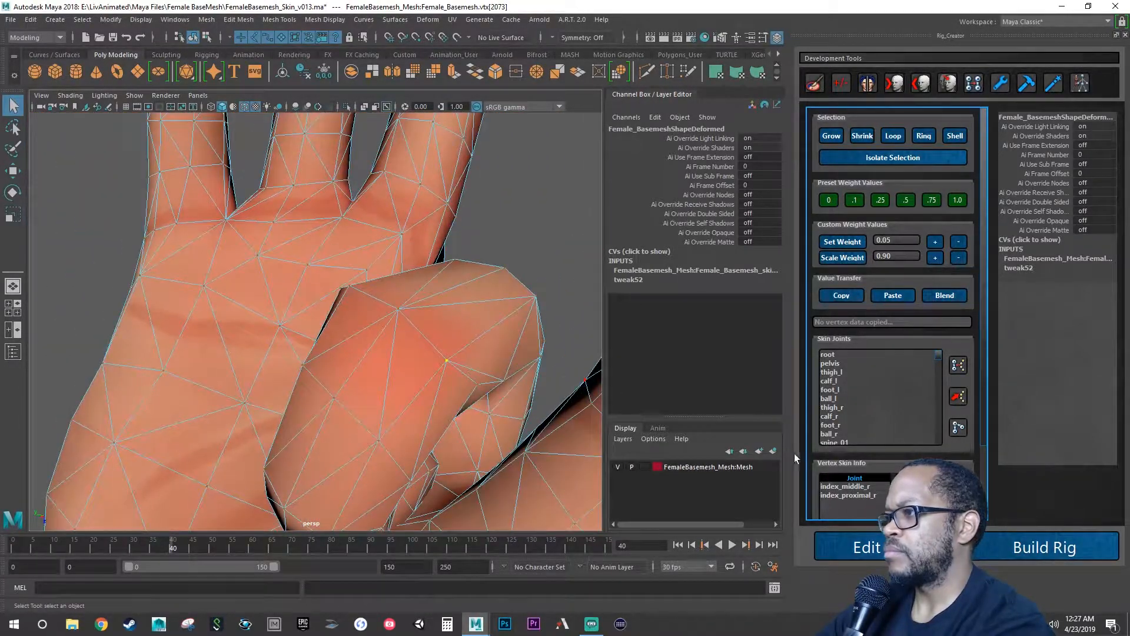
click(849, 494)
click(936, 241)
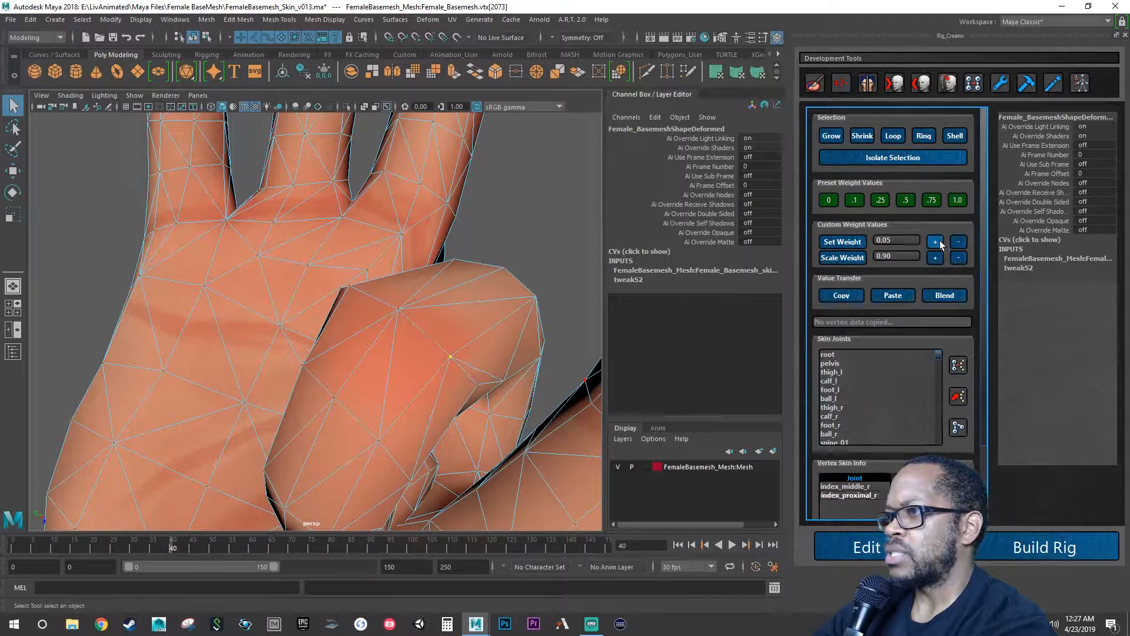
click(940, 244)
Select the vertex at the top of the crease on the finger's side and try adding 0.05 of hand_r weight.
alt+drag(529, 329, 564, 316)
click(285, 294)
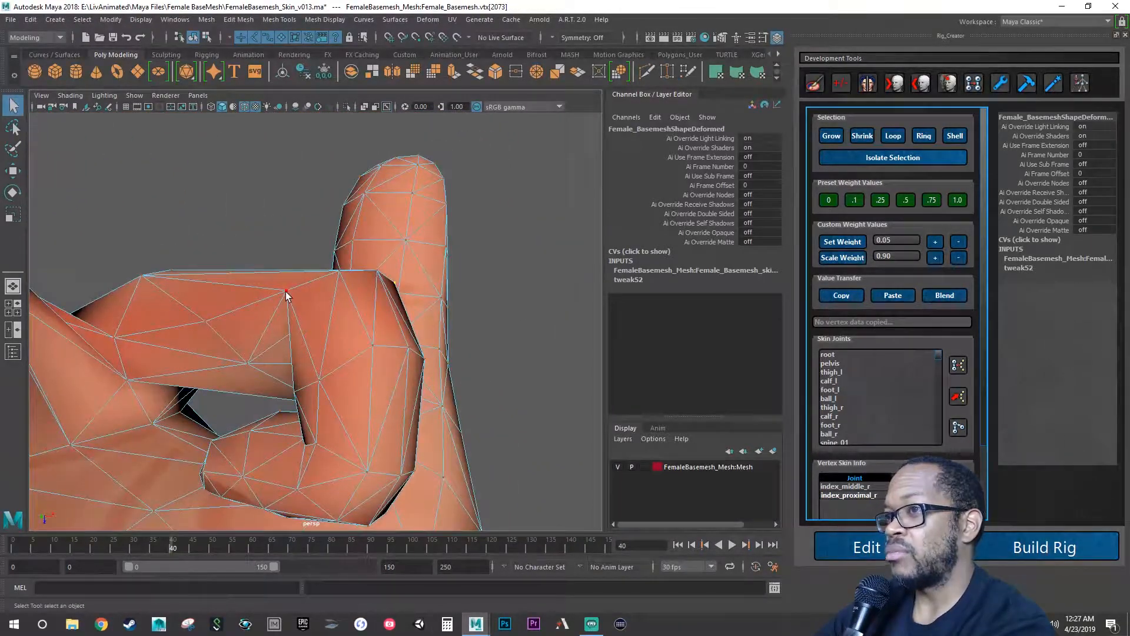
alt+drag(285, 295, 407, 316)
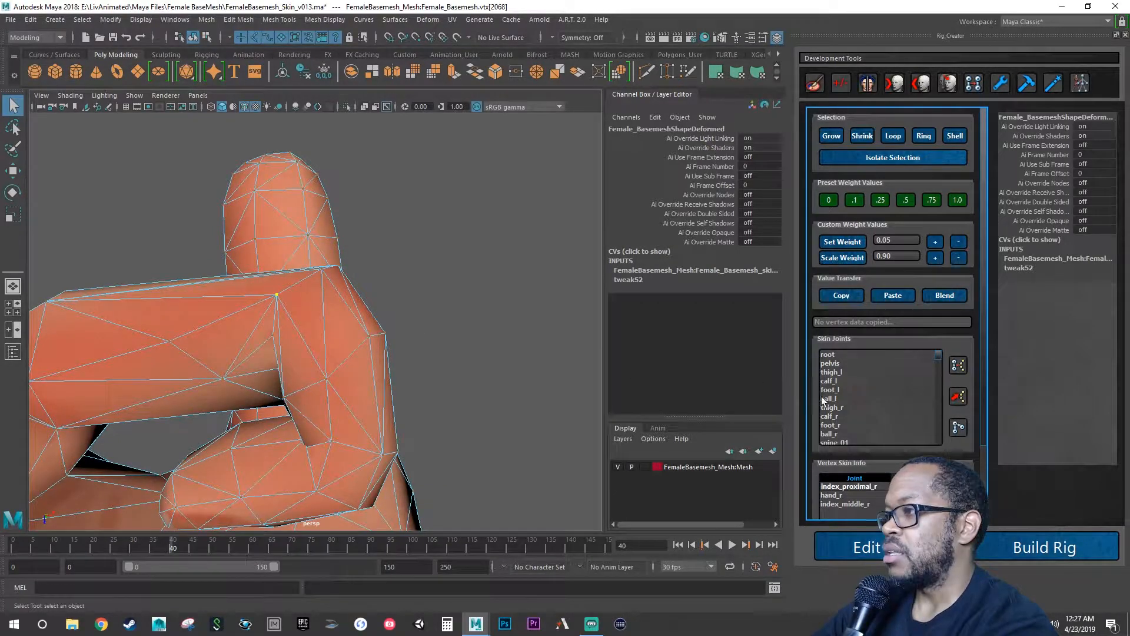
click(852, 495)
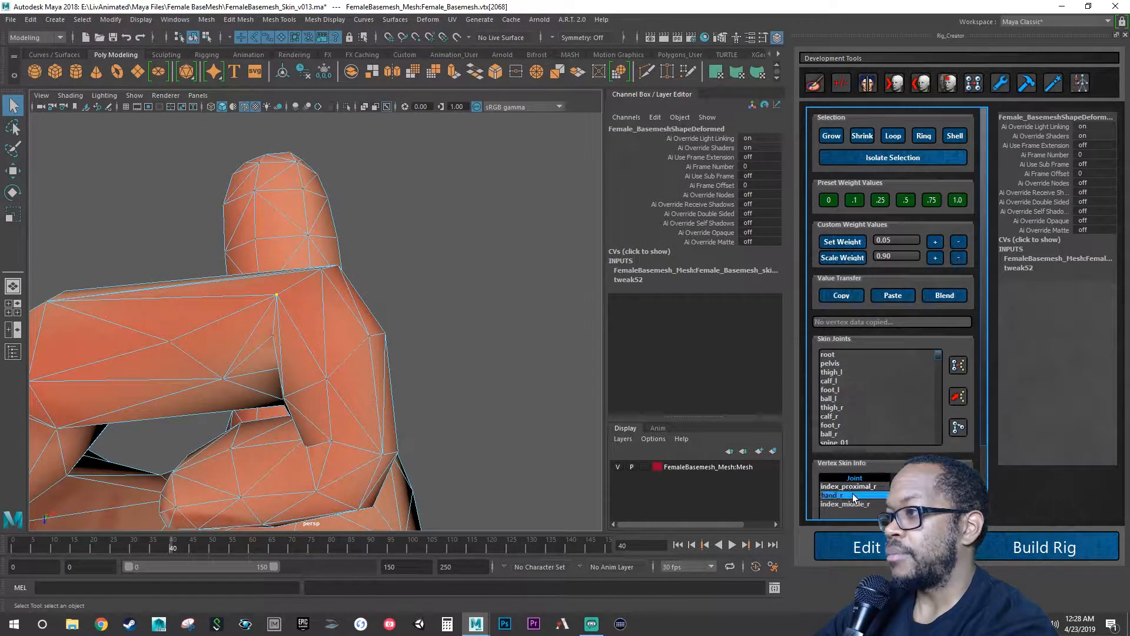
click(936, 243)
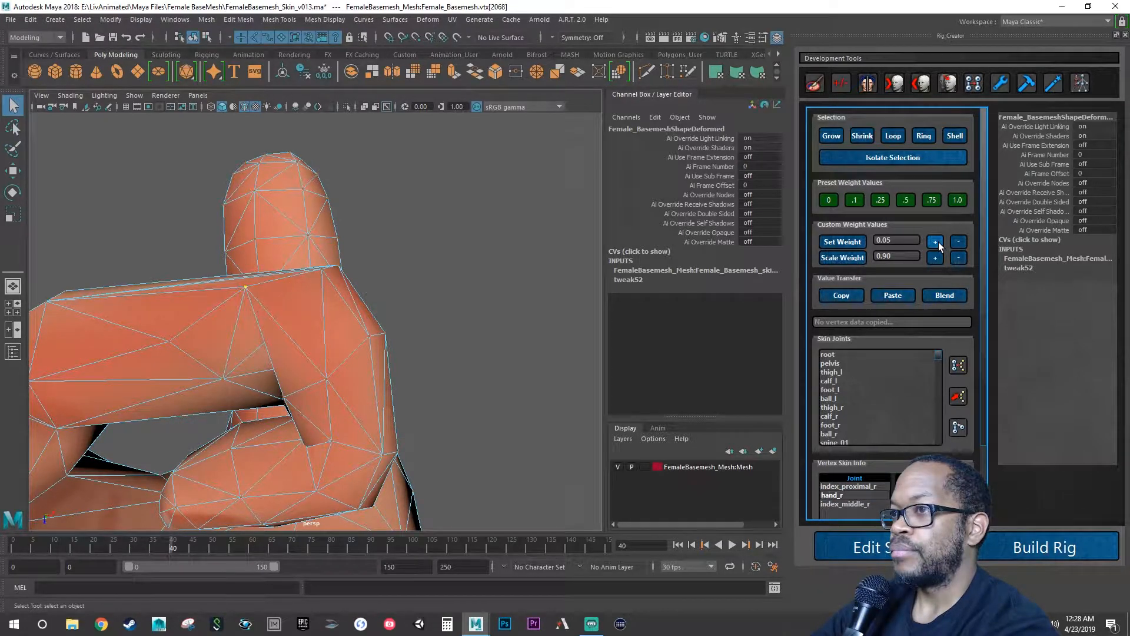
Select the crease vertex just below the top one and add 0.05 of index_proximal_r weight.
alt+drag(433, 342, 429, 321)
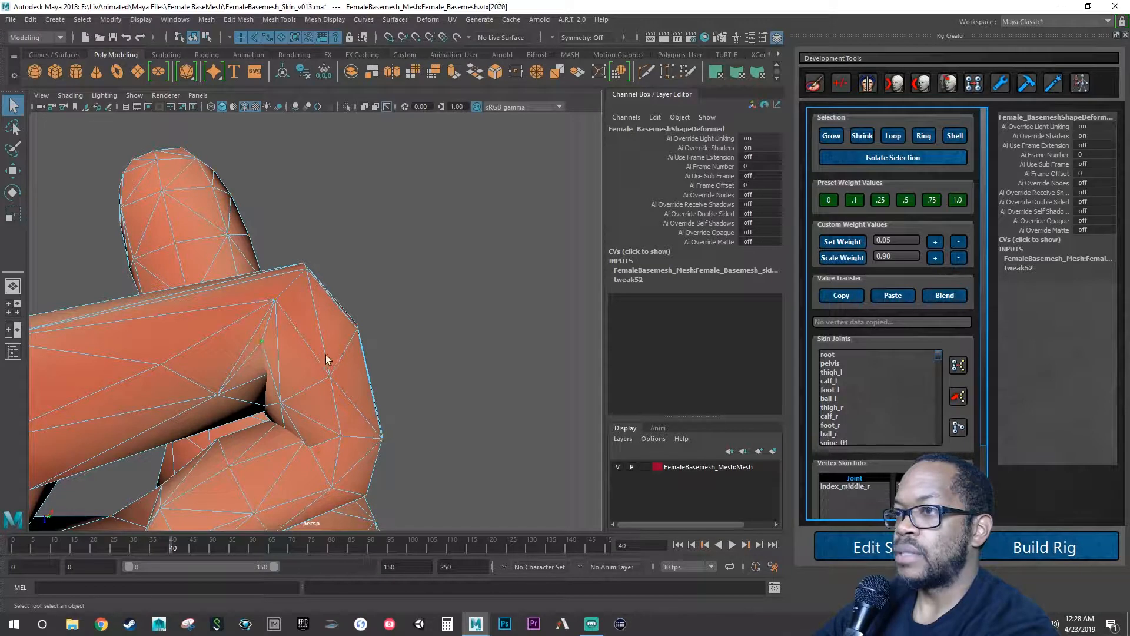
alt+drag(328, 359, 407, 347)
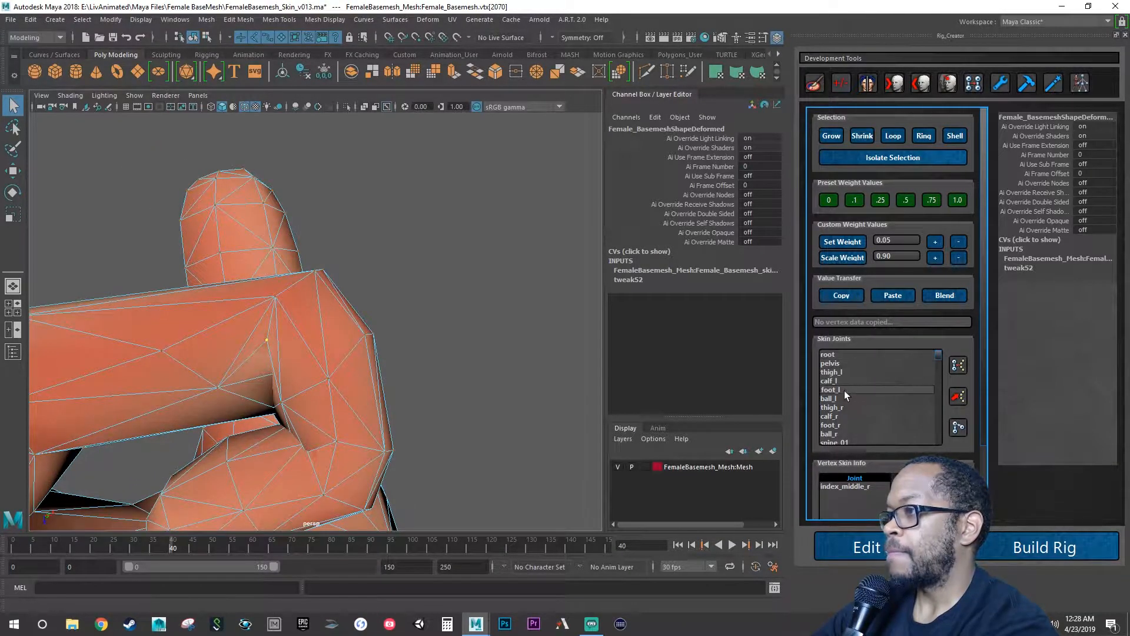
scroll(844, 394, down, 6)
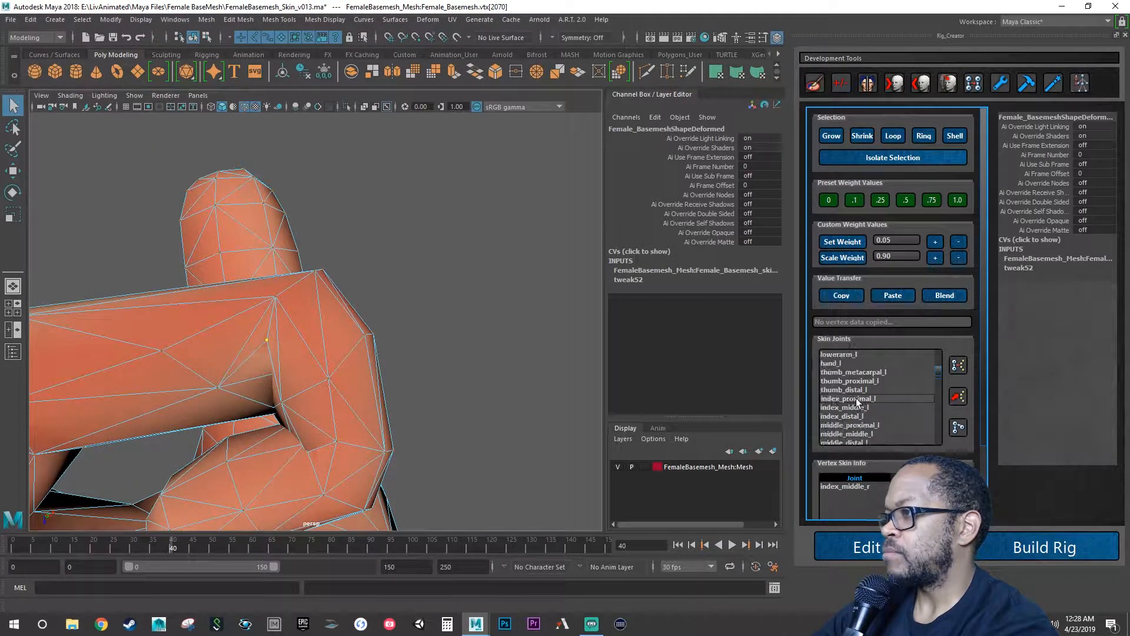
scroll(863, 400, down, 5)
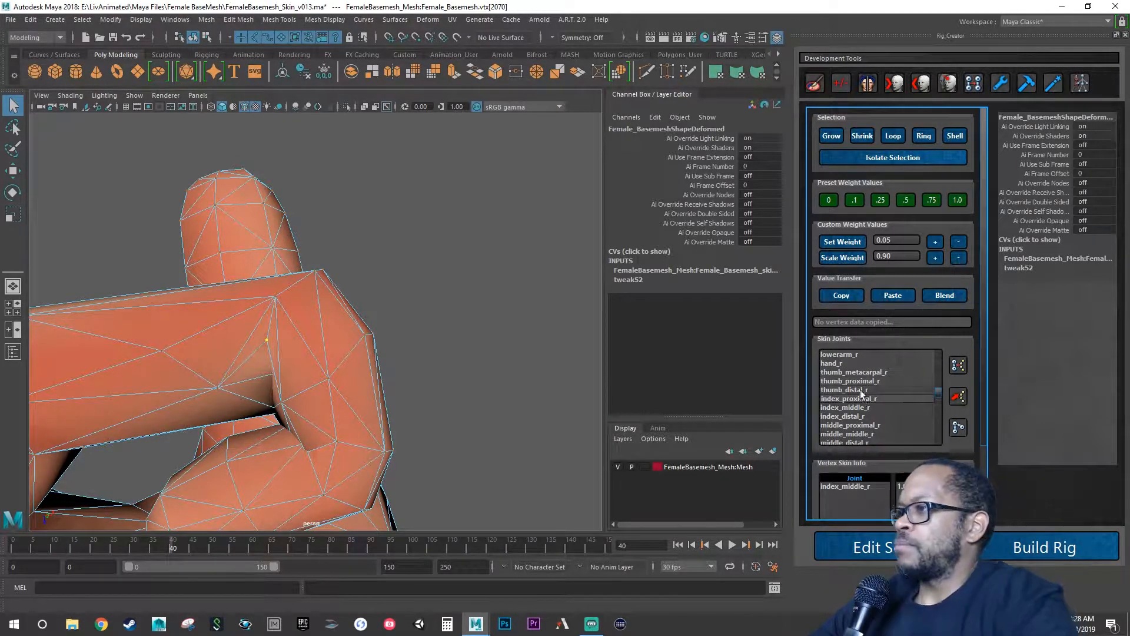
click(859, 398)
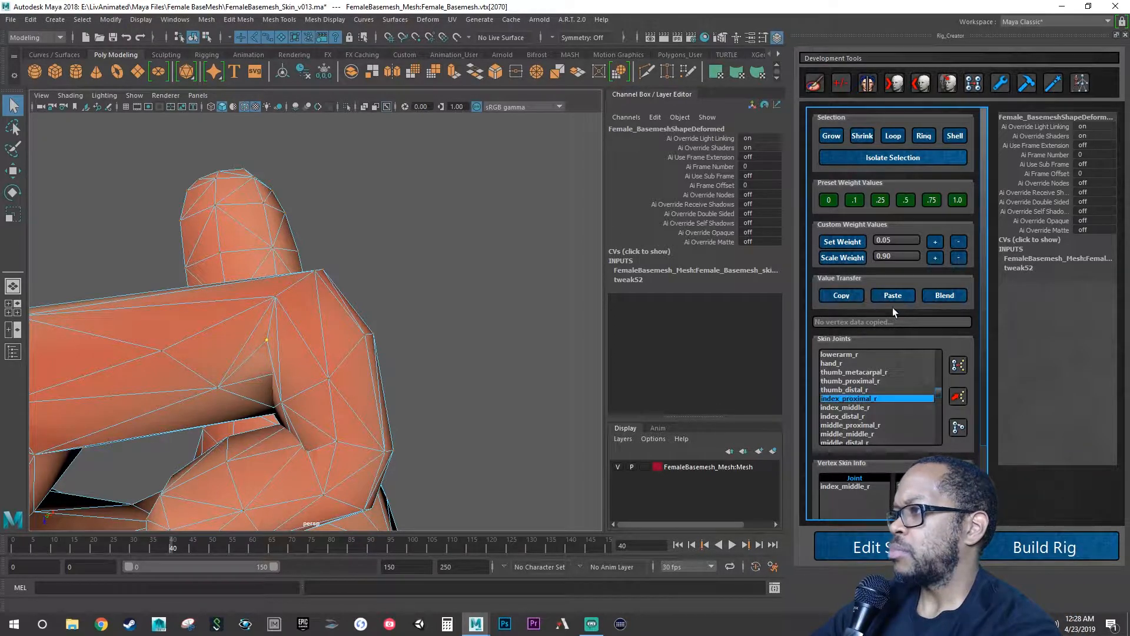
click(936, 242)
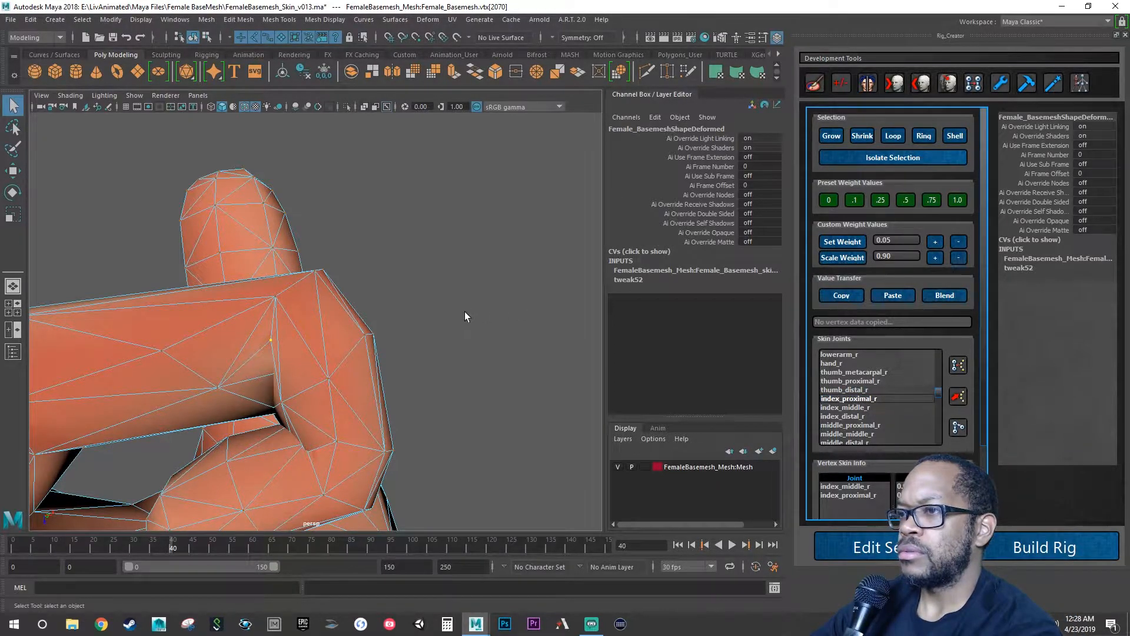
Scrub and play back the finger curl, stopping with the timeline at frame 36.
alt+drag(465, 316, 288, 370)
drag(171, 551, 149, 547)
alt+drag(235, 412, 257, 424)
key(alt+v)
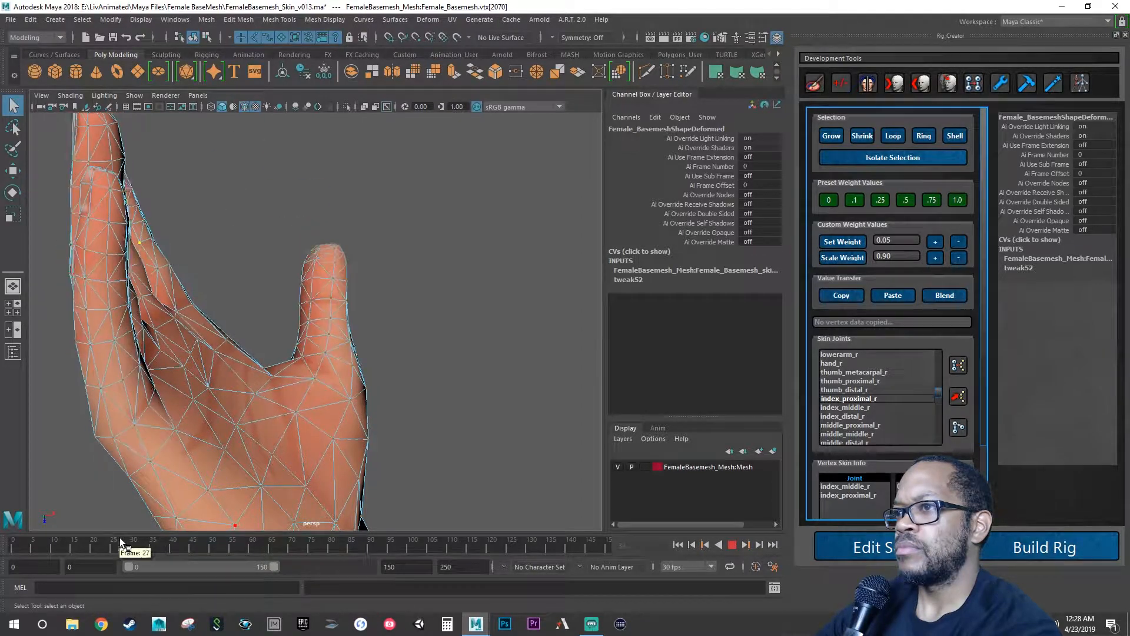
click(154, 533)
Examine the partly curled index finger's middle joint up close from the palm, the side and the underside.
alt+drag(226, 456, 264, 368)
alt+right_drag(283, 323, 454, 309)
alt+drag(453, 309, 501, 313)
alt+right_drag(501, 314, 446, 322)
alt+drag(447, 322, 442, 265)
alt+right_drag(442, 264, 447, 345)
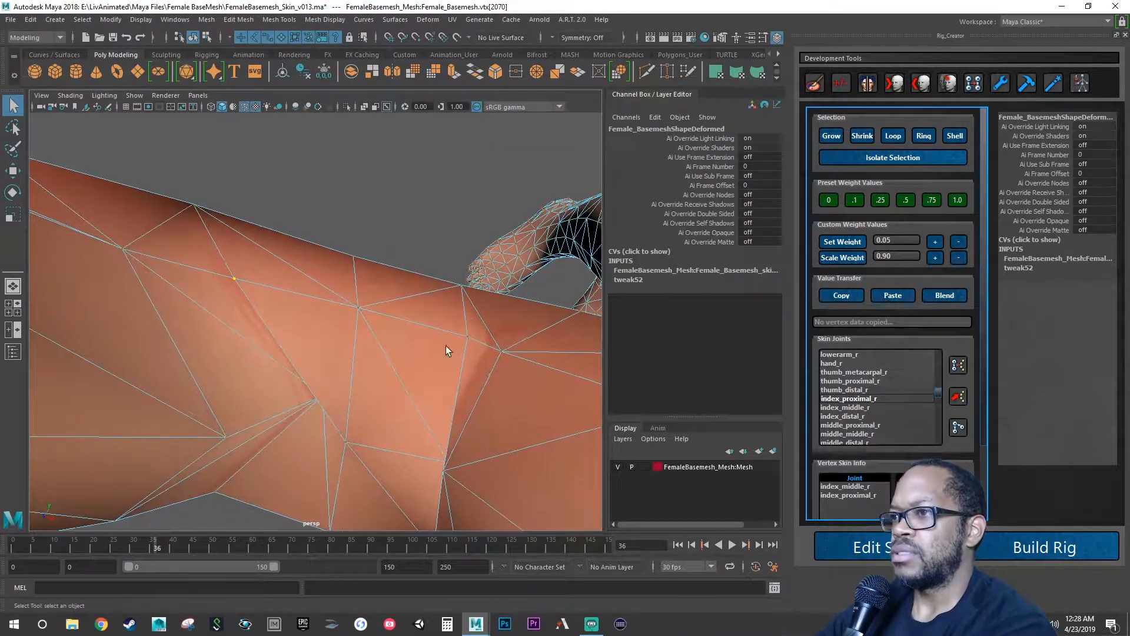
alt+drag(446, 345, 360, 513)
alt+right_drag(361, 513, 283, 446)
alt+drag(283, 446, 338, 452)
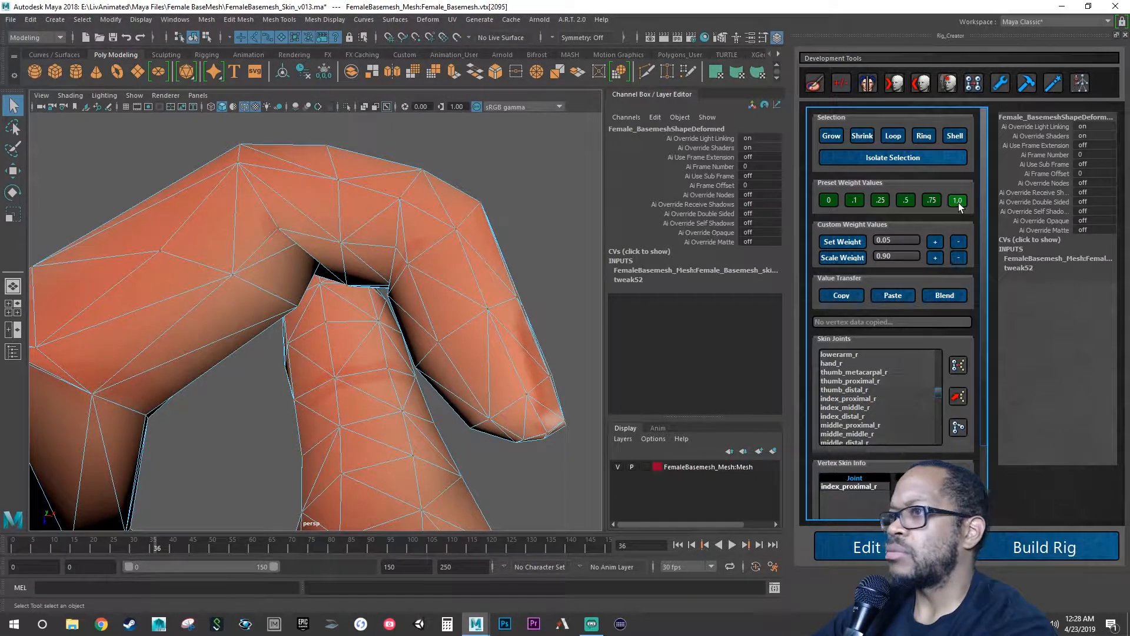
Add 0.05 of index_middle_r and 0.05 of hand_r weight to the selected vertex on the underside of the middle joint's crease.
click(860, 407)
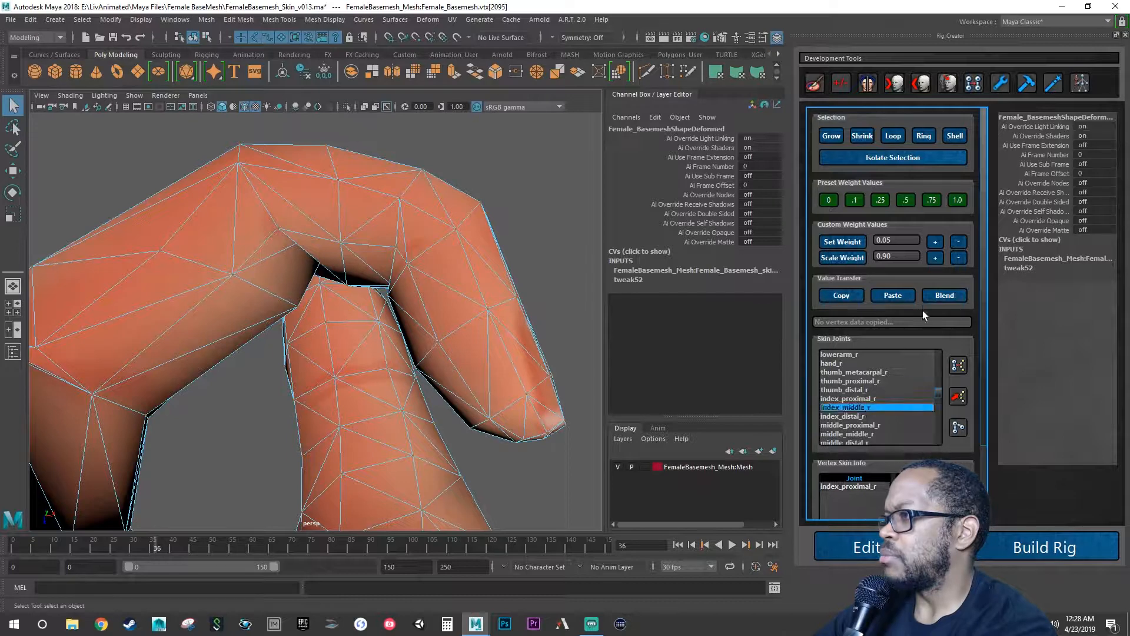
click(933, 242)
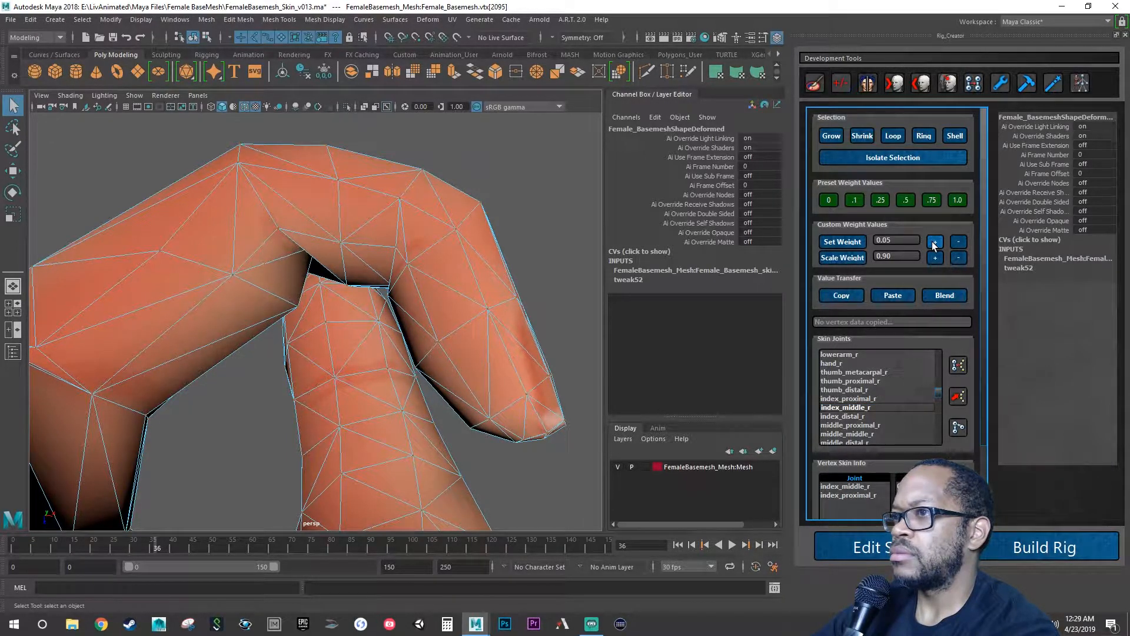
click(856, 363)
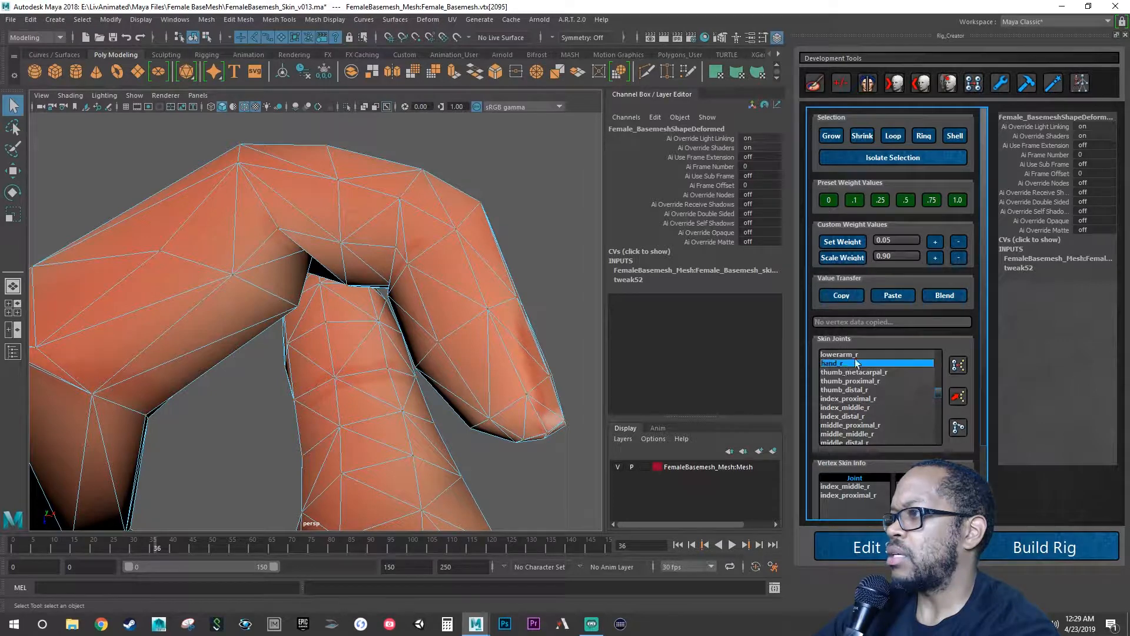
click(939, 243)
Select the proximal-segment vertex on the underside beside the crease and add 0.05 of hand_r weight.
mouse_move(362, 303)
alt+mouse_down()
mouse_move(355, 319)
mouse_move(346, 306)
alt+mouse_up()
click(295, 289)
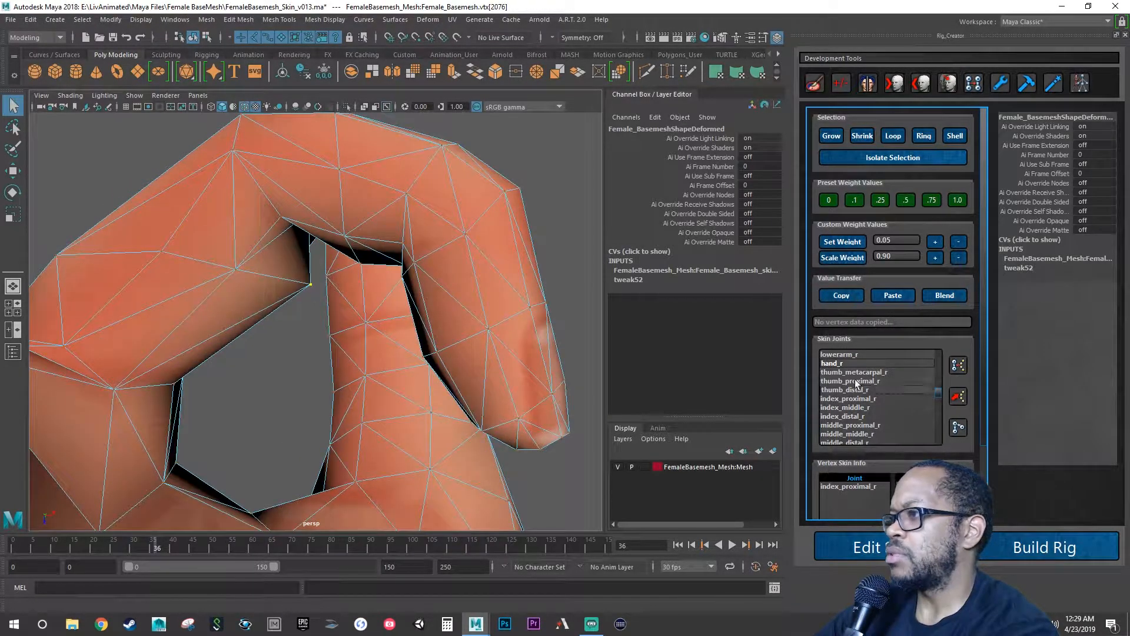
click(833, 363)
click(936, 241)
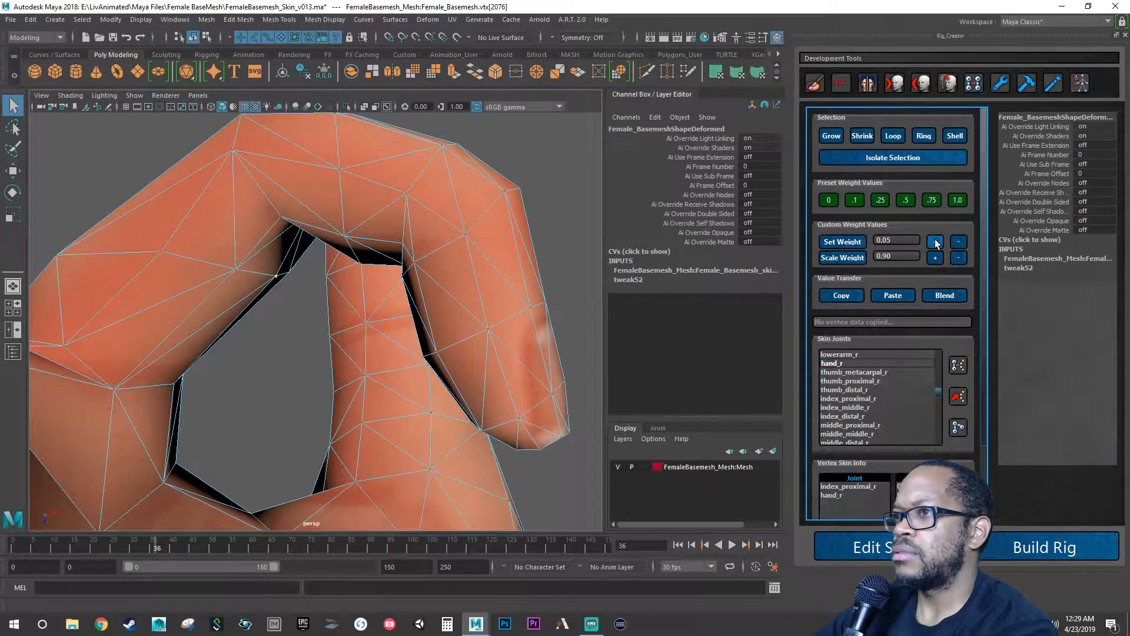
Select the crease vertices running around the inside of the middle joint, set hand_r to 0 and index_middle_r to 1.0.
alt+drag(512, 328, 478, 296)
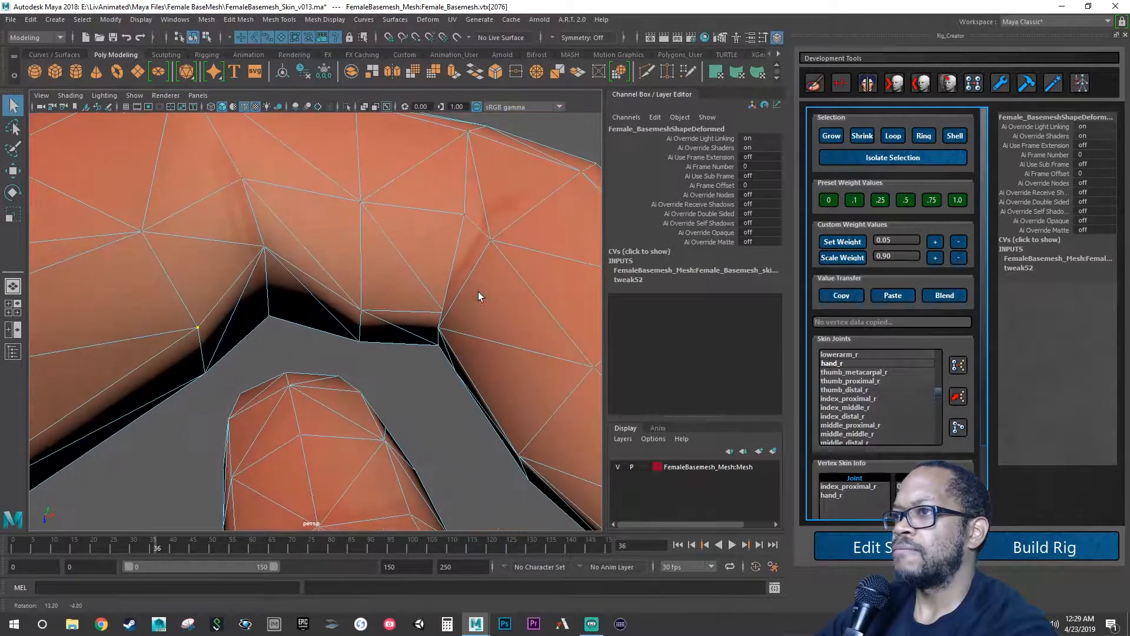
click(242, 177)
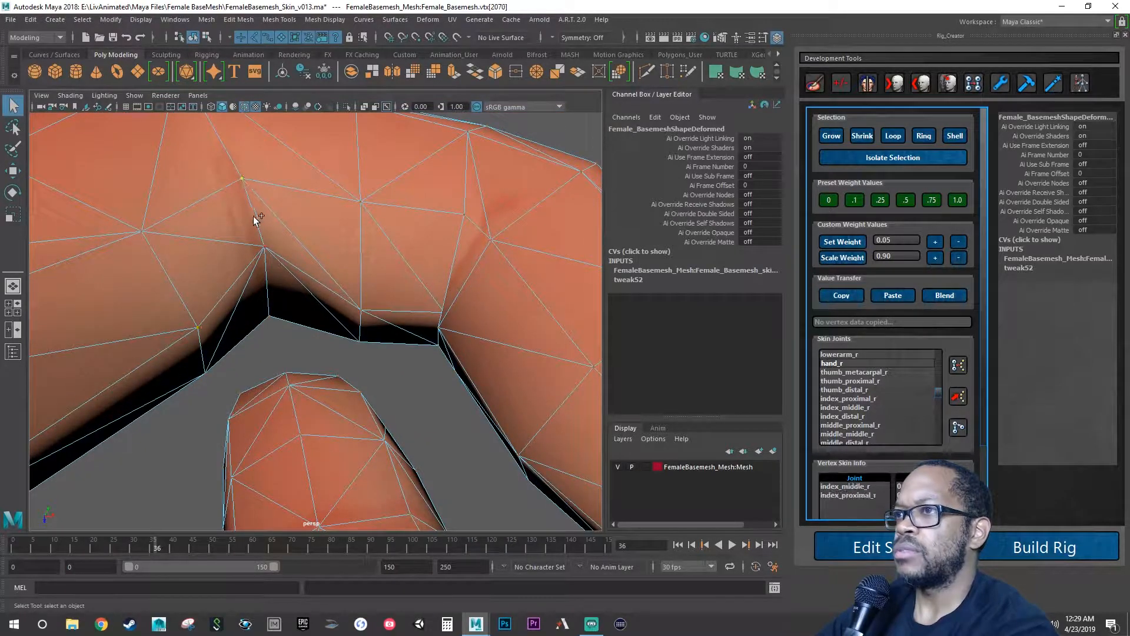
shift+click(267, 249)
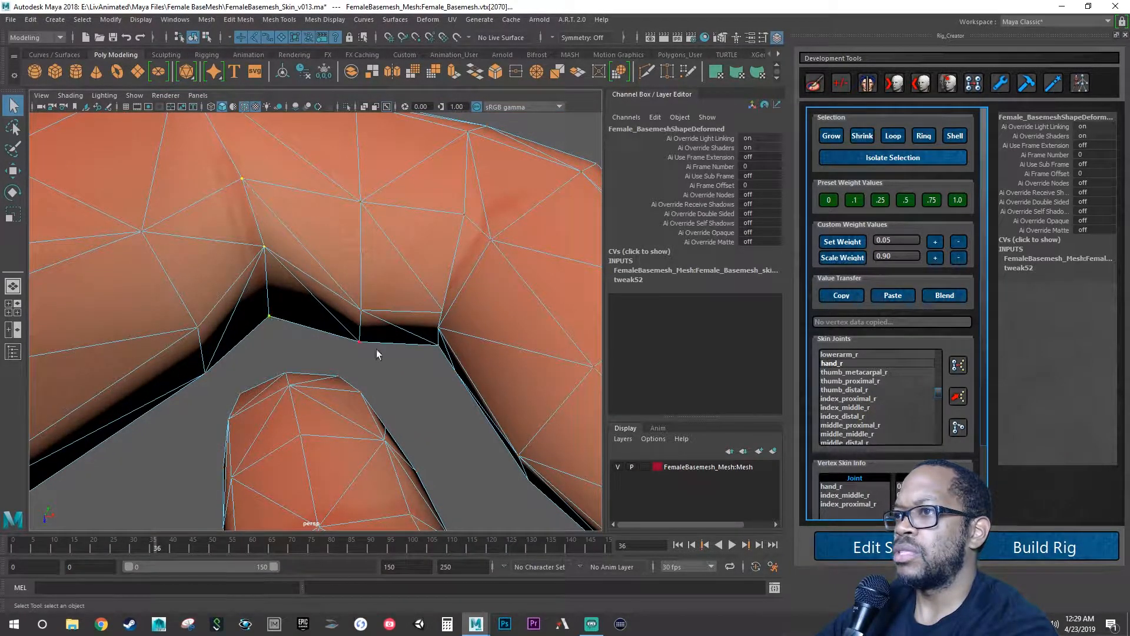
click(836, 487)
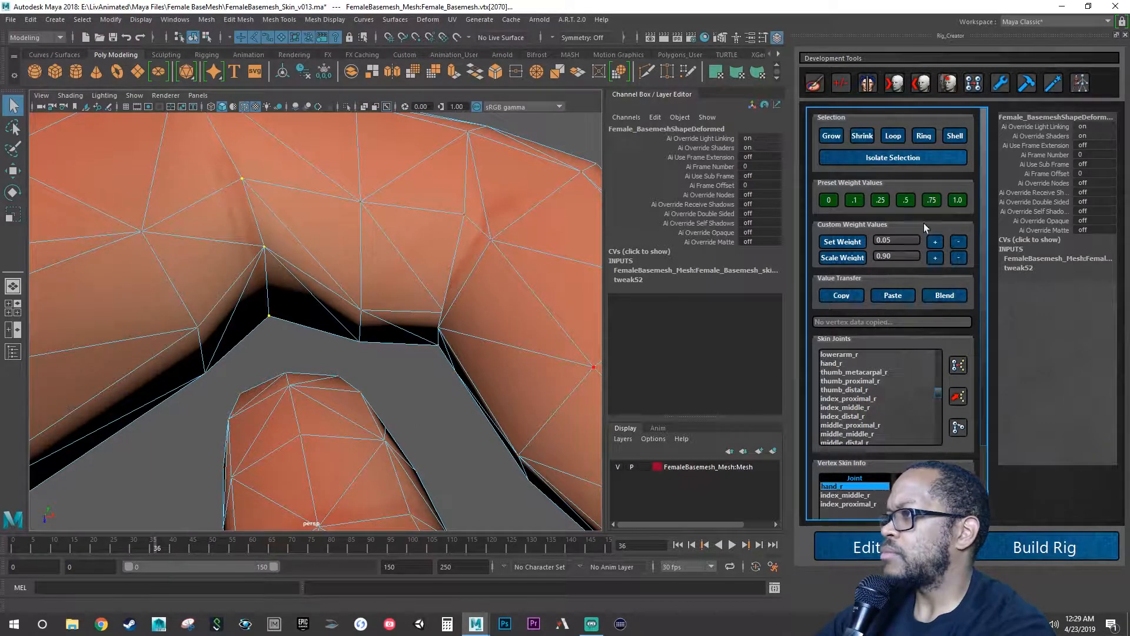
click(830, 202)
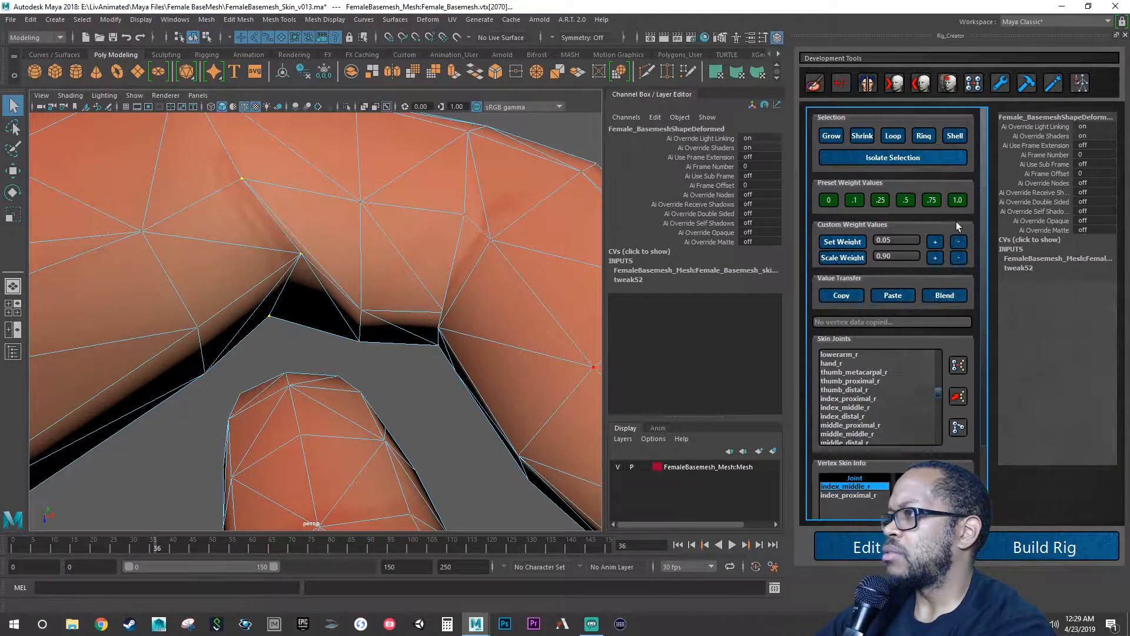
click(957, 200)
Move the timeline to frame 40 and examine the fully curled index finger's crease from the side.
alt+drag(580, 295, 403, 328)
alt+right_drag(404, 328, 310, 336)
alt+drag(310, 336, 350, 340)
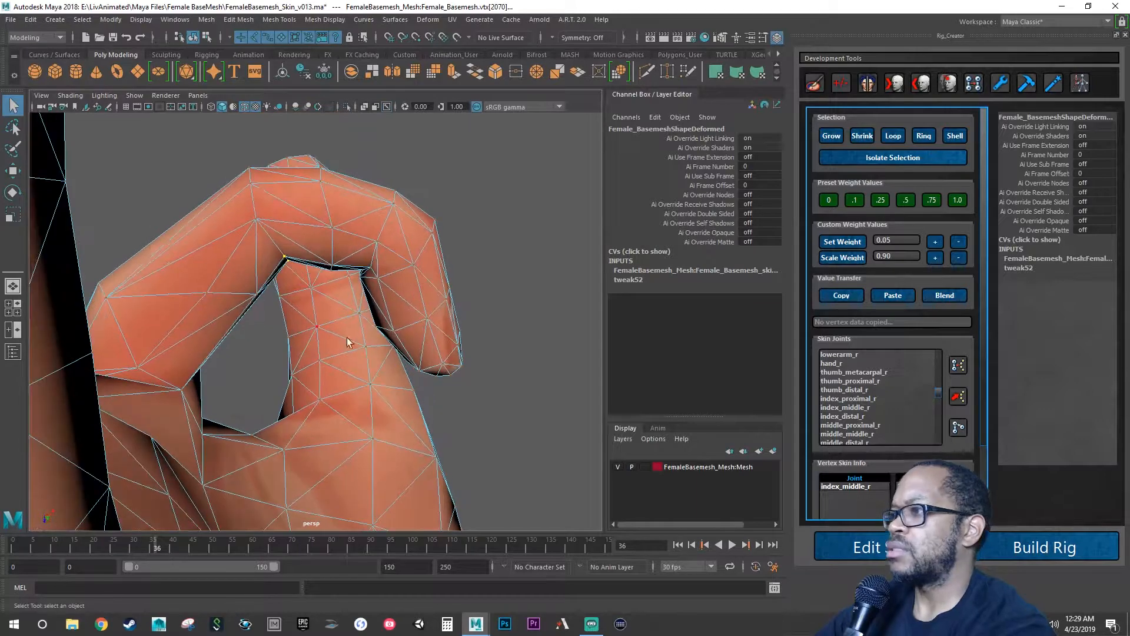
drag(156, 547, 172, 548)
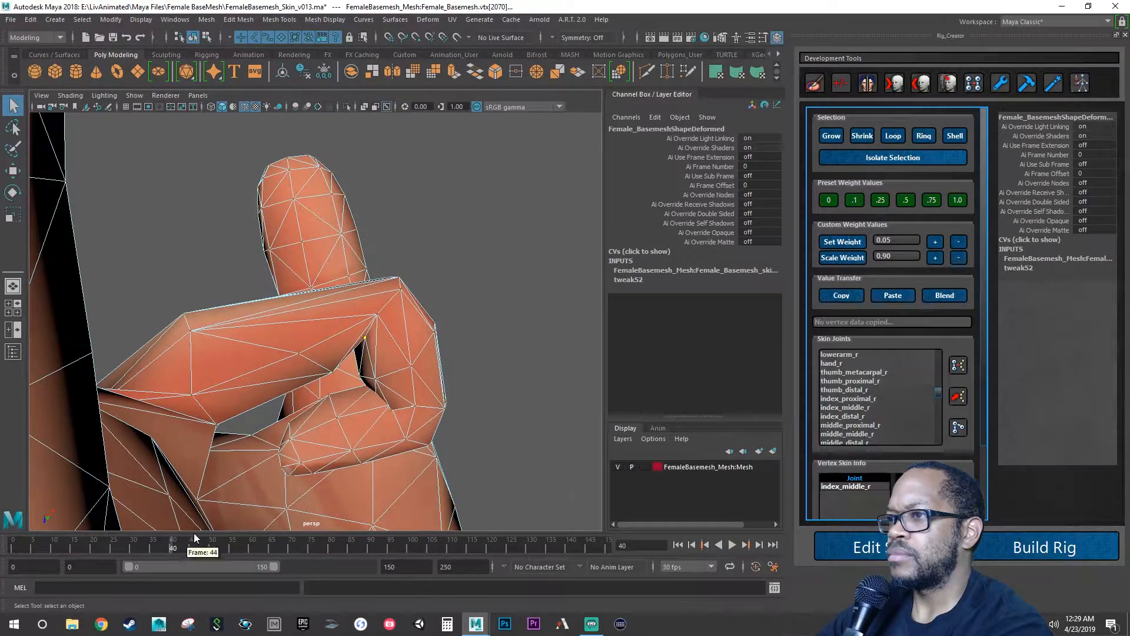
alt+drag(247, 465, 371, 424)
scroll(247, 430, down, 1)
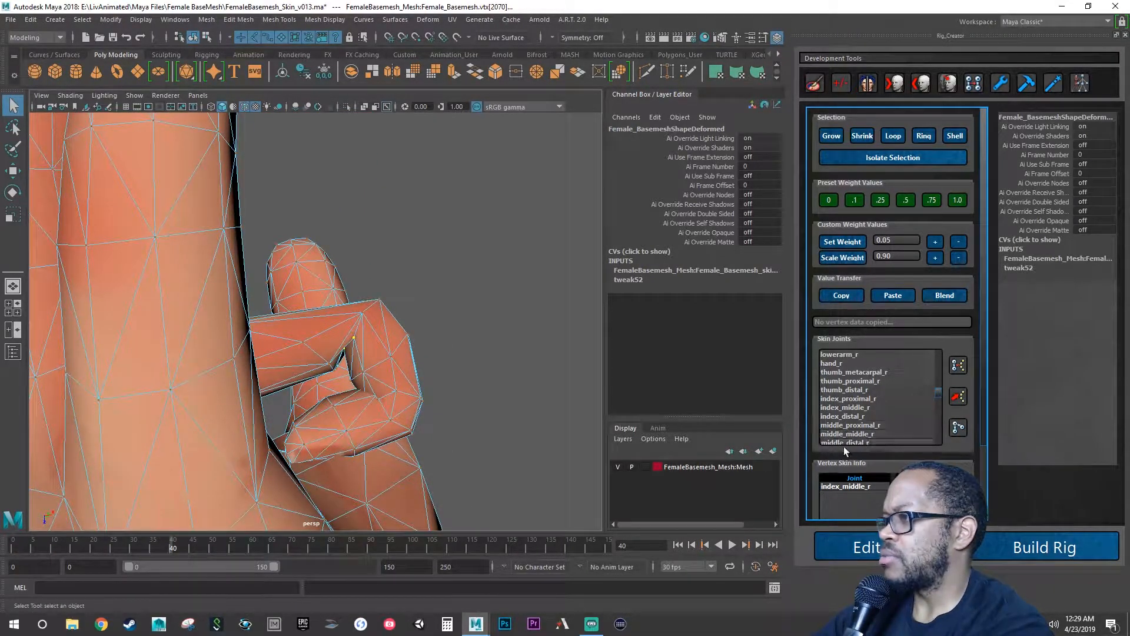
Try a 0.5 index_proximal_r weight with added hand_r weight on the selected crease vertex, and set index_proximal_r back to 0.
click(850, 400)
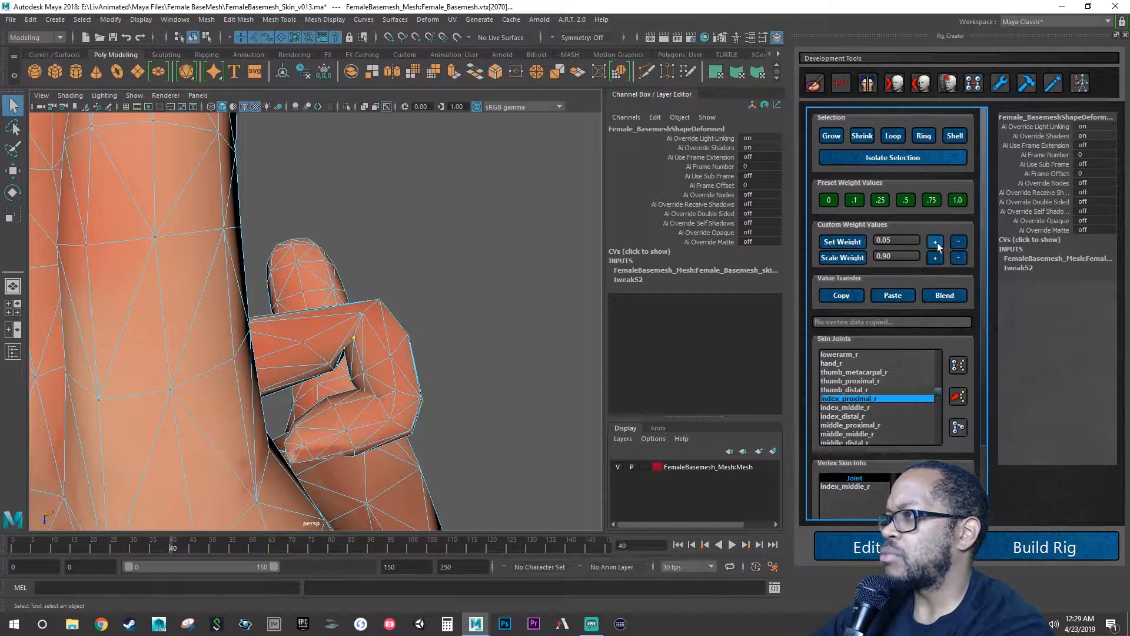
click(905, 202)
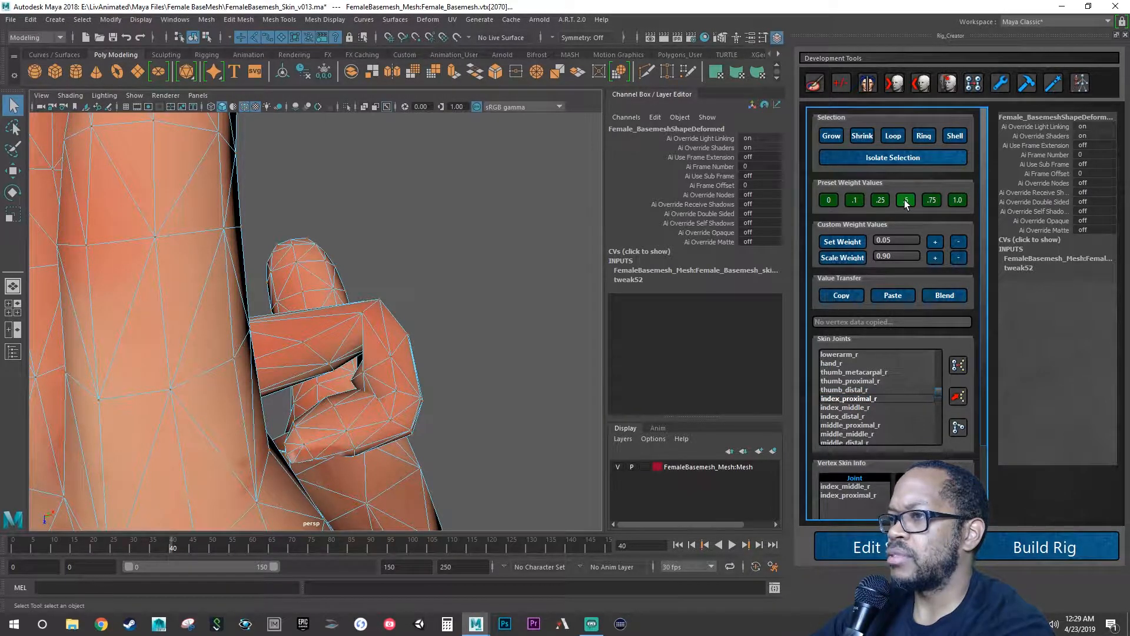
click(831, 363)
click(934, 242)
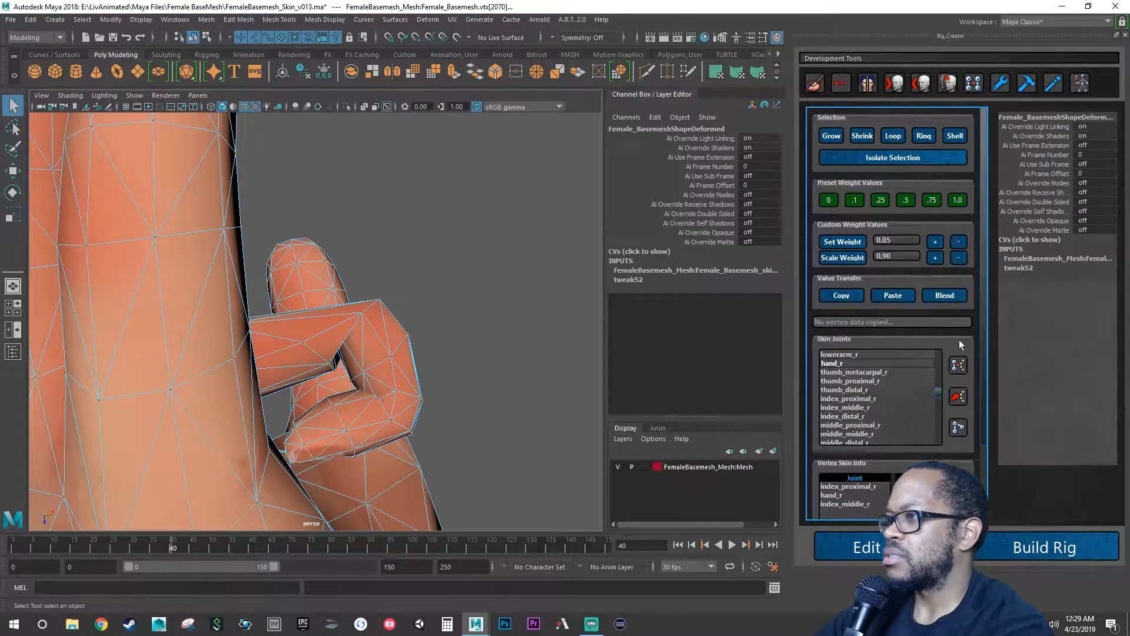
click(854, 488)
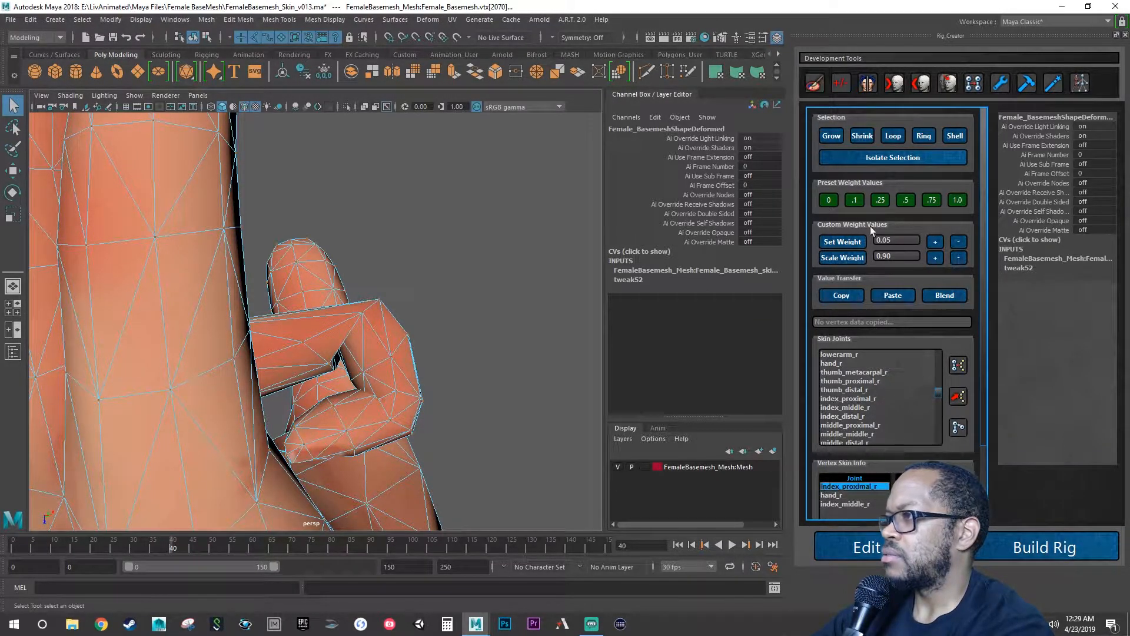
click(828, 200)
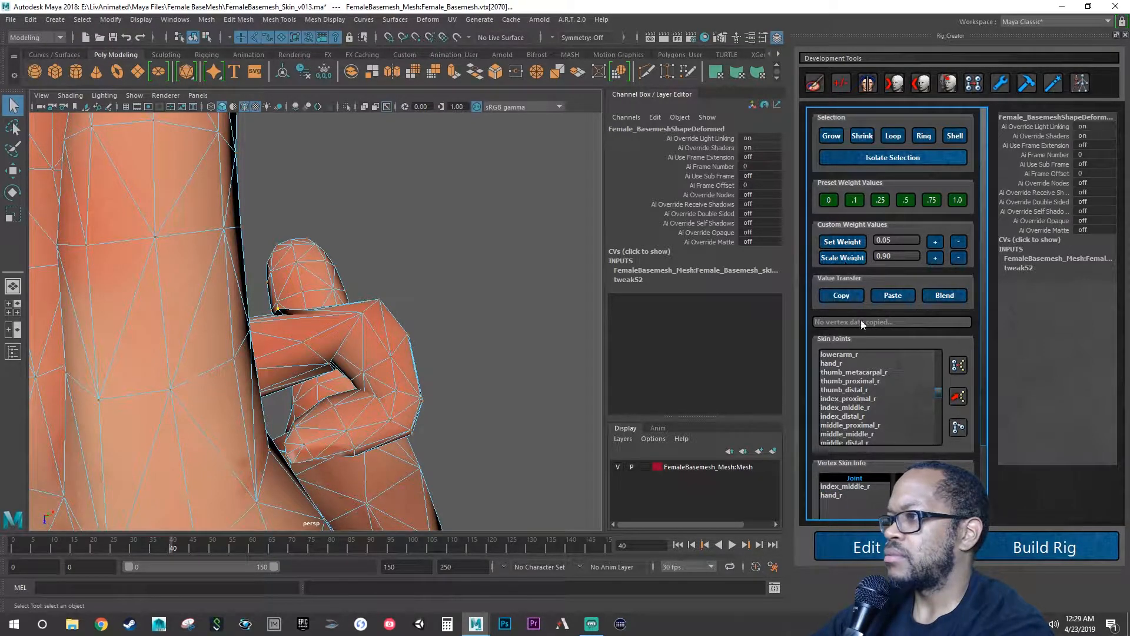
Try raising and lowering the crease vertex's hand_r weight in 0.05 increments and check the crease from the side.
click(856, 496)
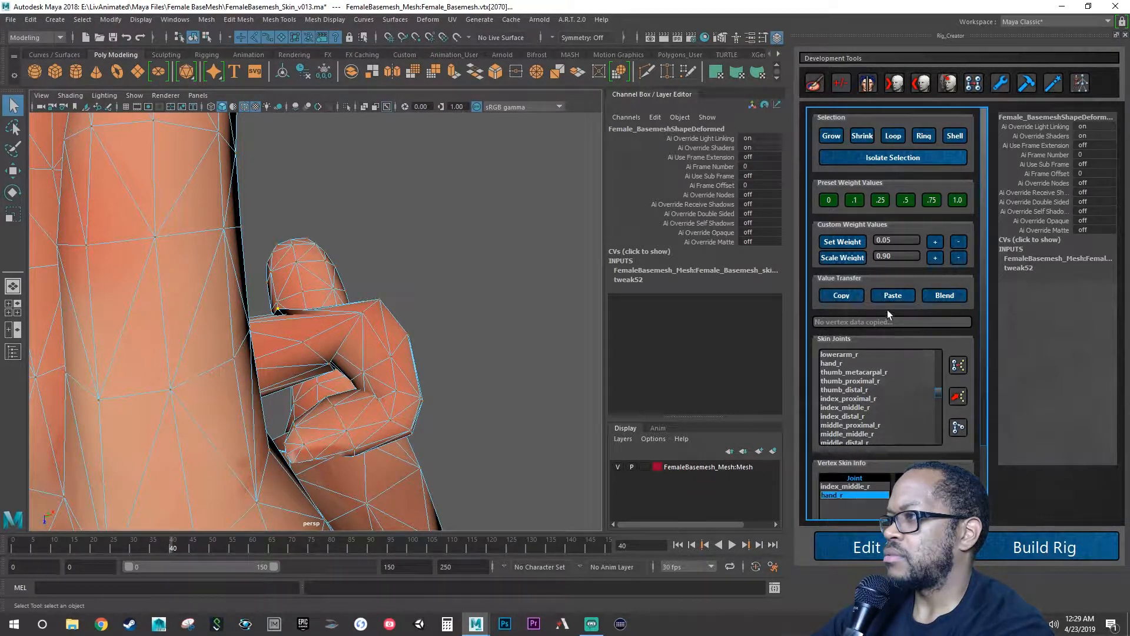
click(935, 242)
click(959, 241)
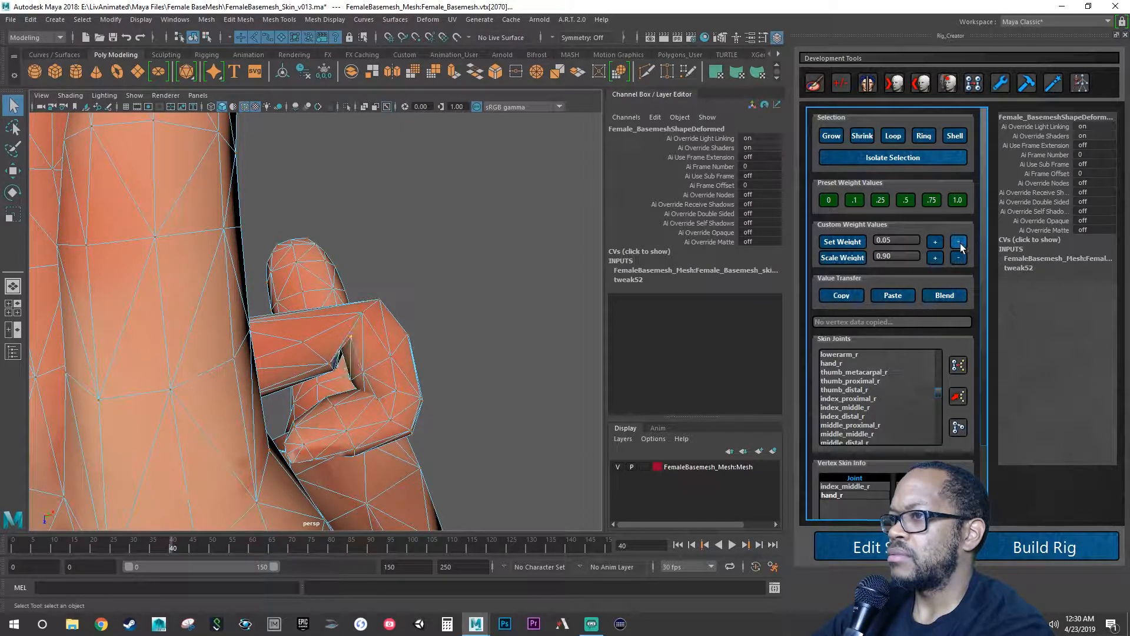
click(959, 244)
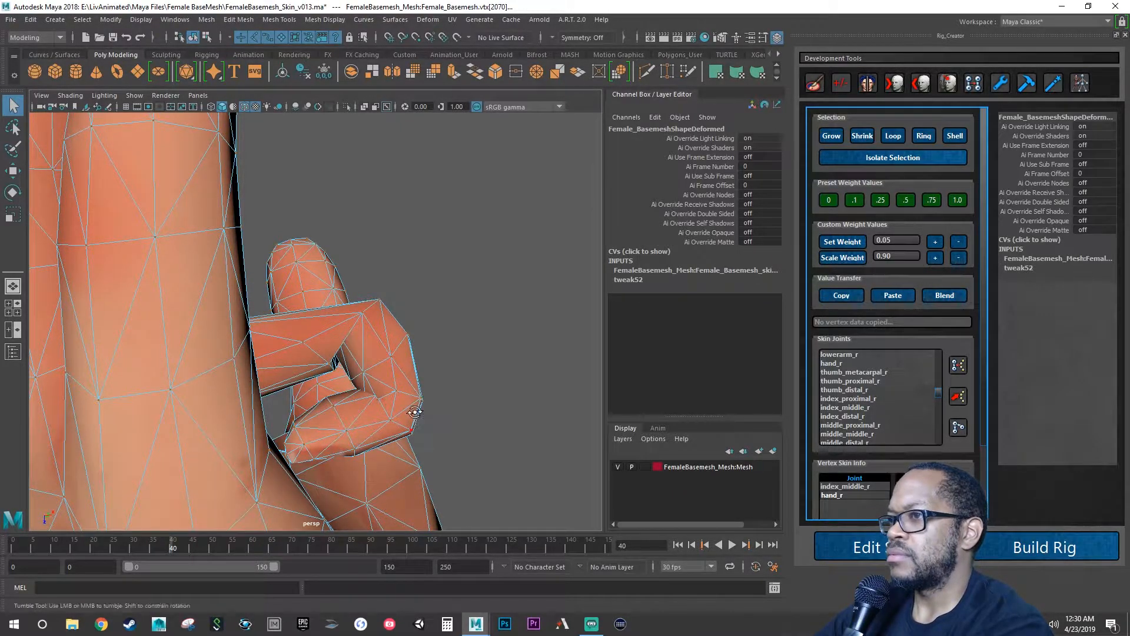
alt+drag(415, 411, 399, 397)
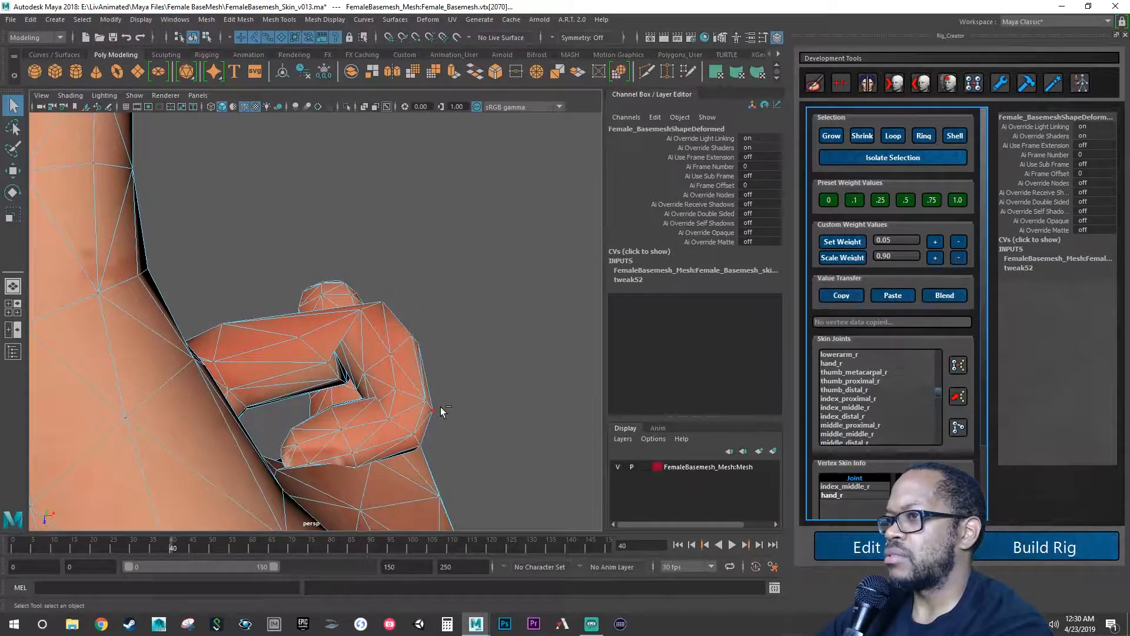
alt+drag(492, 424, 494, 440)
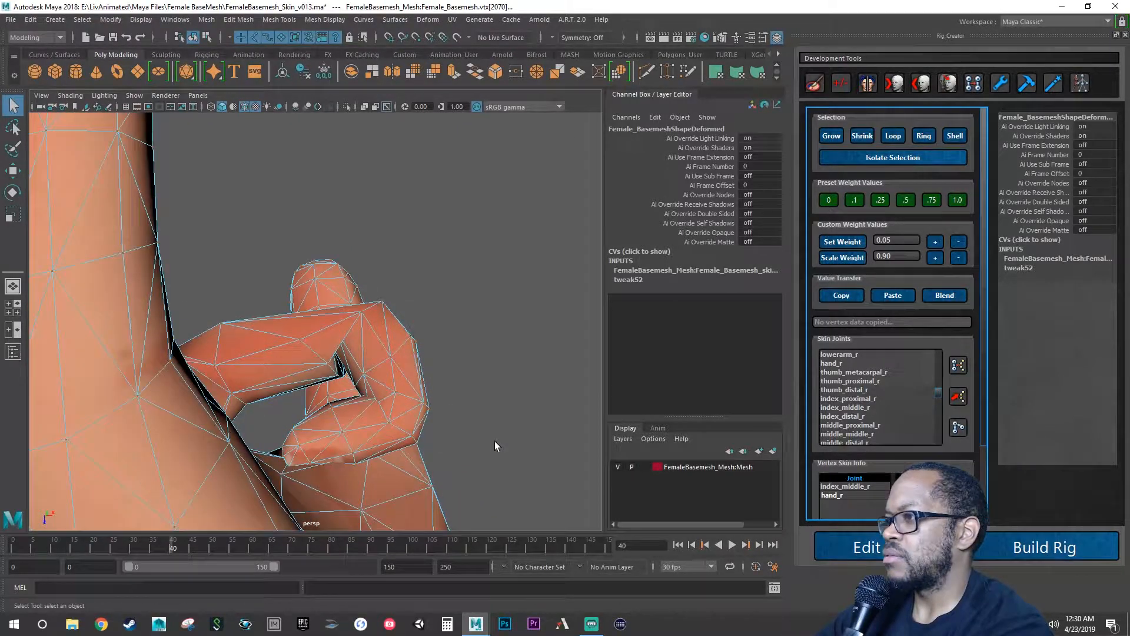
Set hand_r to 0 and index_middle_r to 1.0 on the selected crease vertex.
click(828, 201)
click(844, 485)
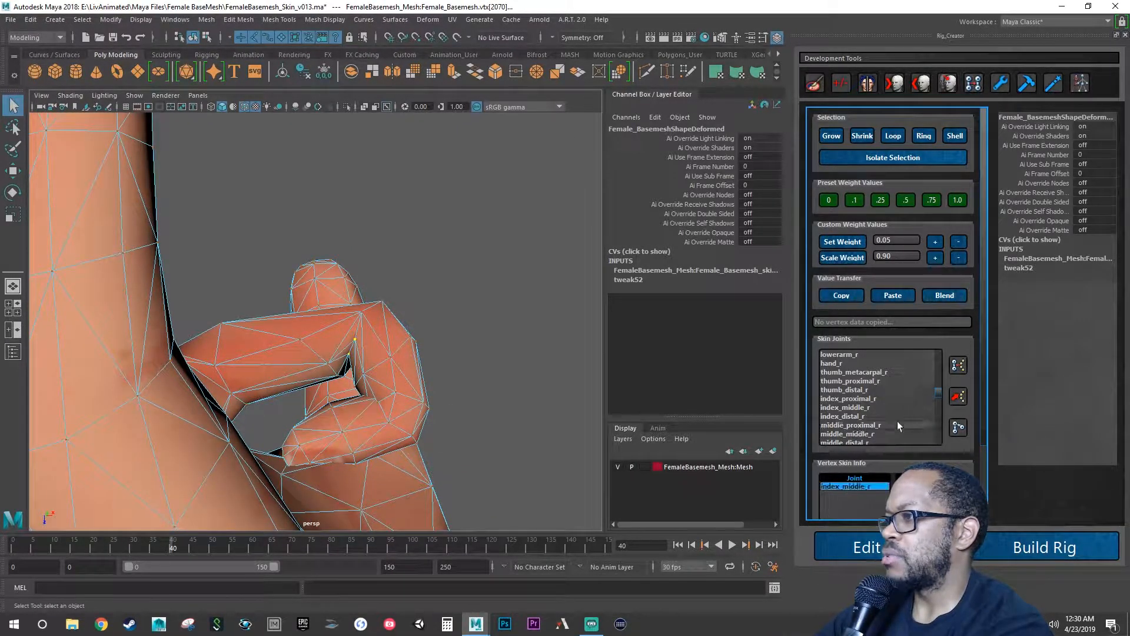
click(958, 203)
Move the timeline to frame 46 and frame the middle joint of the curling middle finger.
alt+drag(344, 422, 367, 409)
alt+right_drag(368, 409, 282, 408)
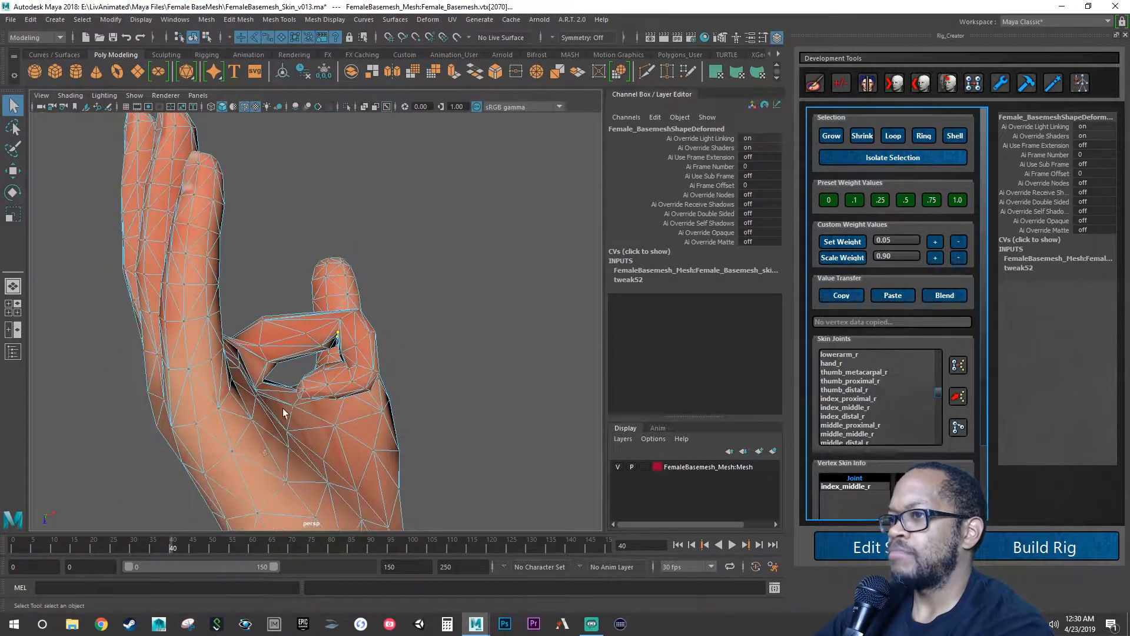
drag(172, 548, 196, 546)
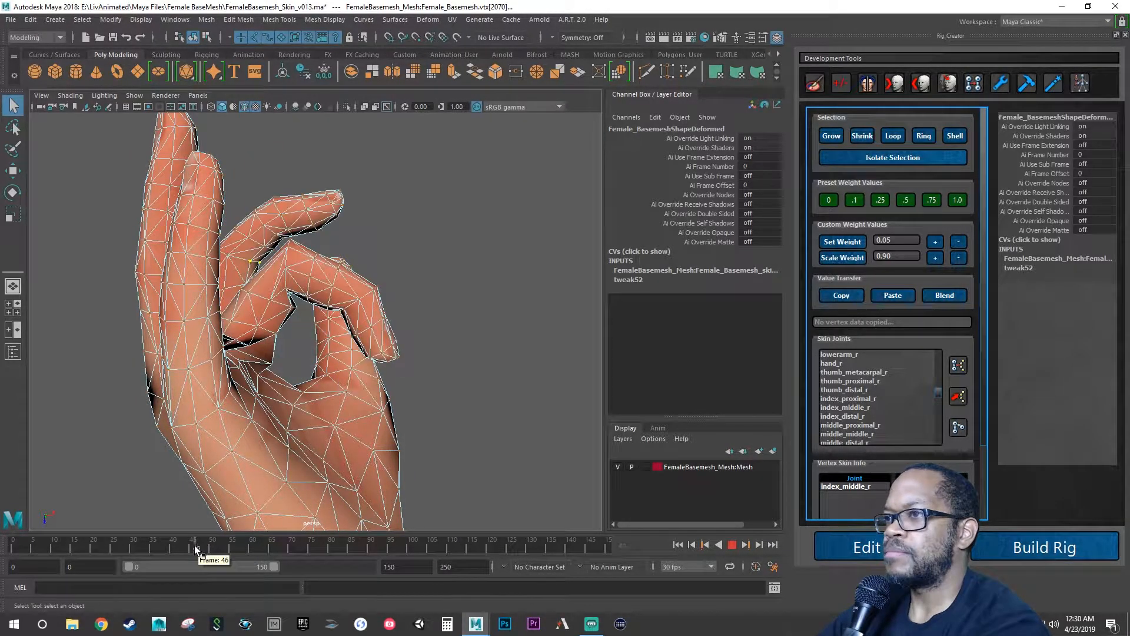
alt+right_drag(284, 384, 365, 380)
alt+middle_drag(177, 194, 222, 378)
alt+right_drag(222, 379, 306, 388)
alt+drag(306, 387, 294, 382)
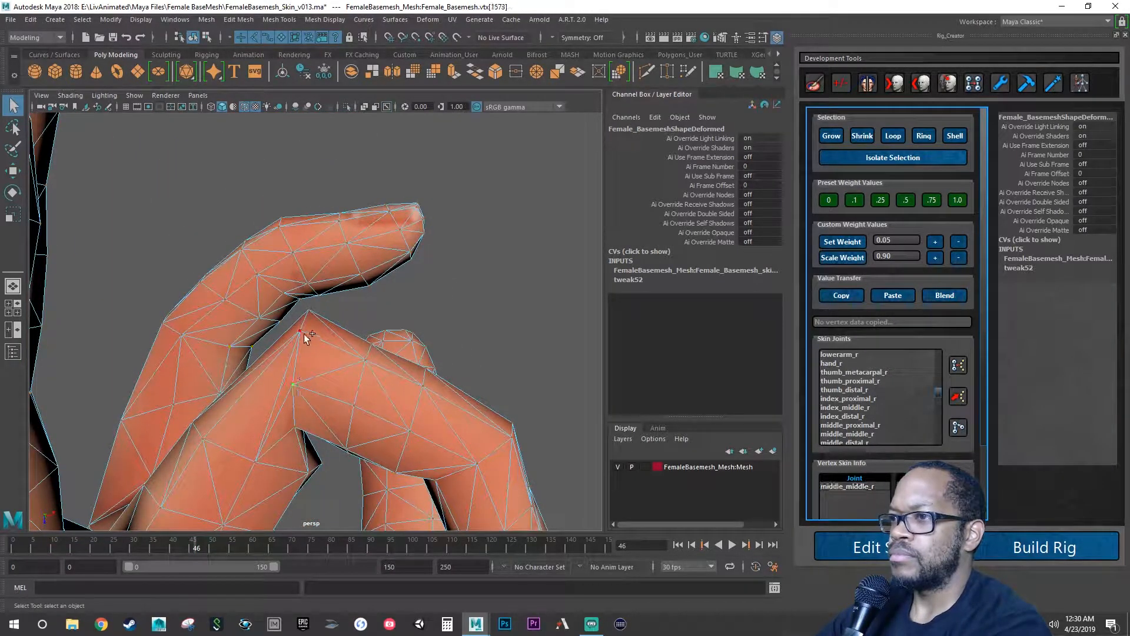
Select the vertices around the middle finger's middle joint, raise middle_proximal_r in 0.05 increments, and ease it back by 0.05.
shift+click(309, 310)
alt+drag(355, 348, 365, 418)
shift+click(265, 392)
shift+click(267, 391)
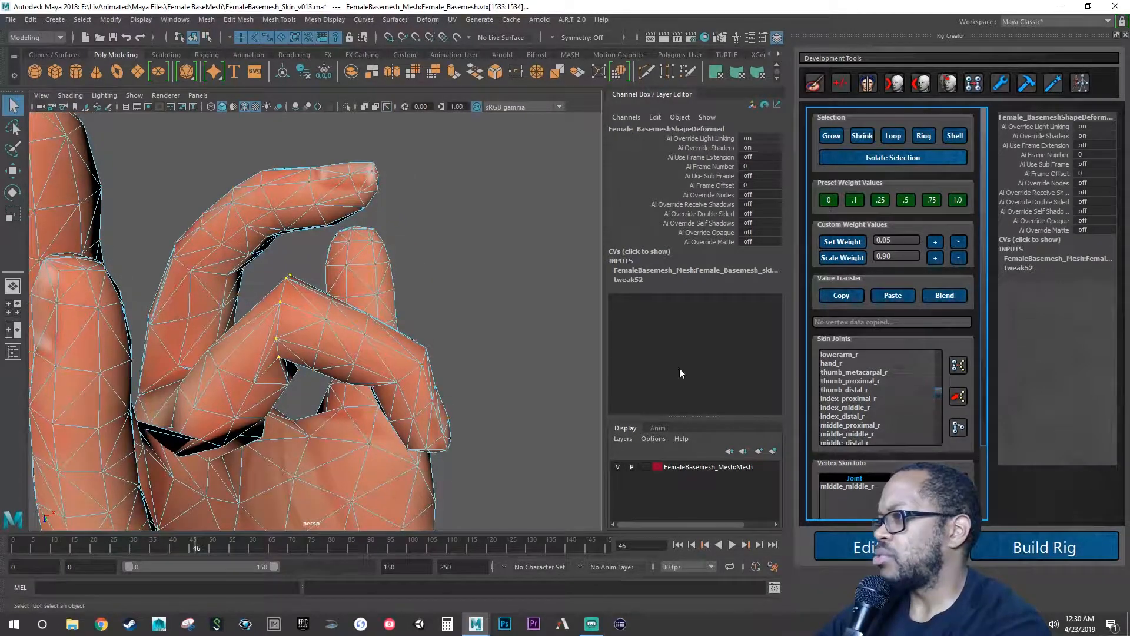
click(870, 425)
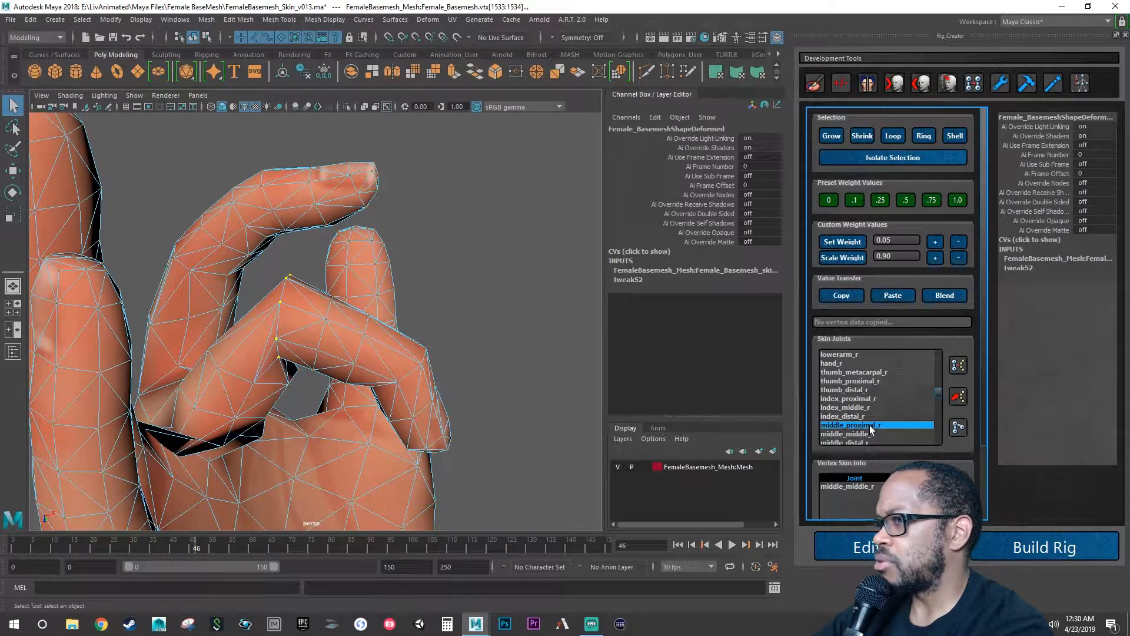
click(934, 244)
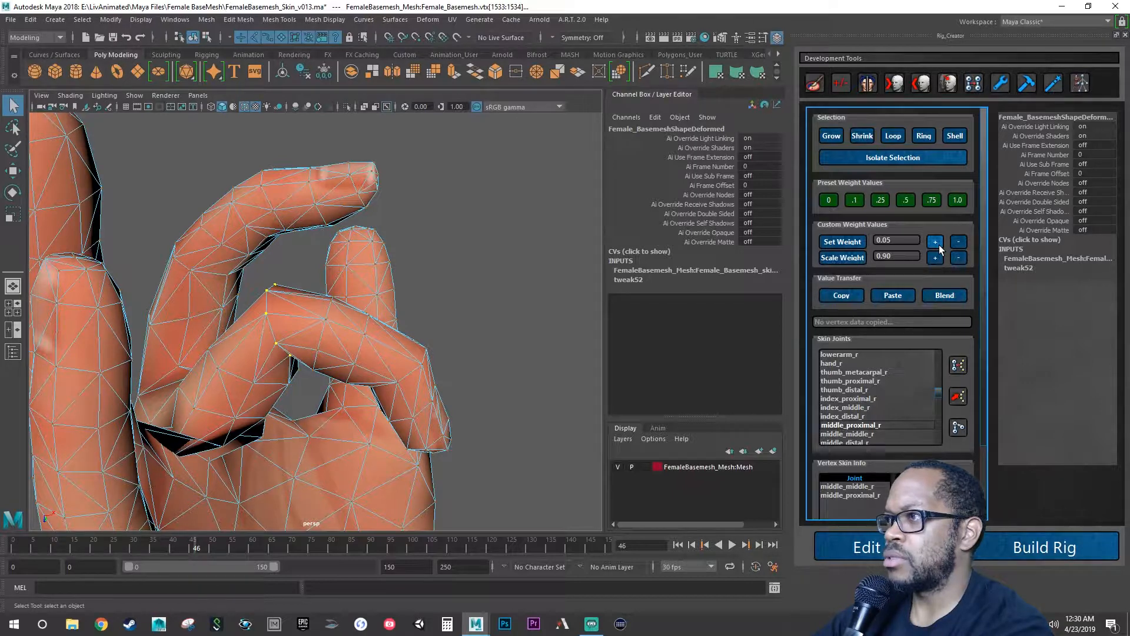
click(959, 242)
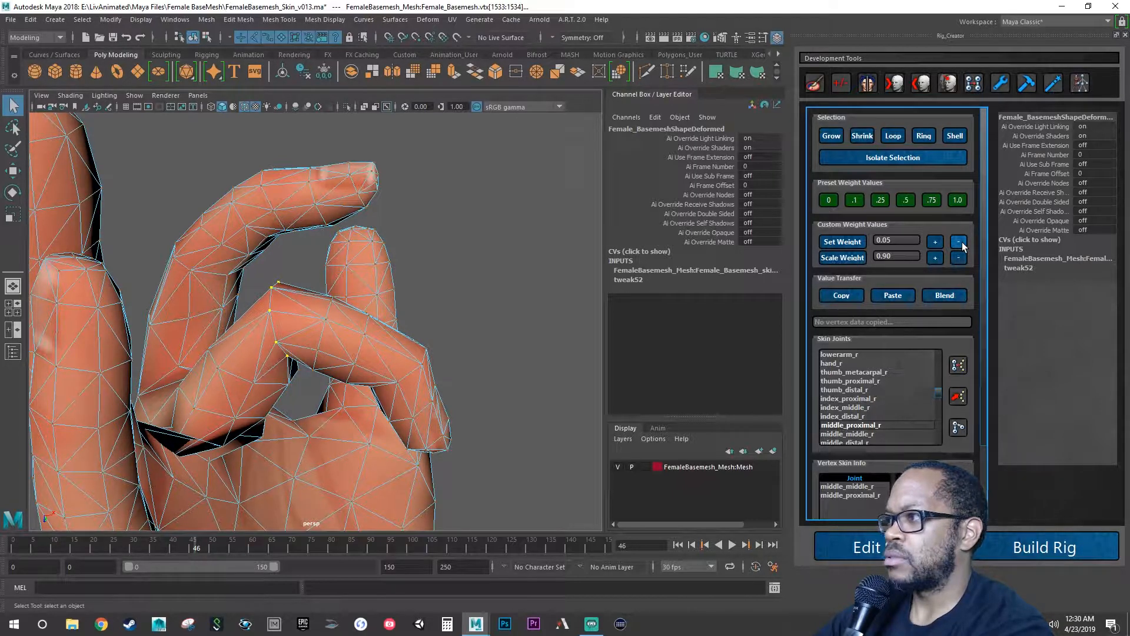
Select the vertex on top of the middle finger's knuckle and raise its hand_r weight in 0.05 increments.
alt+drag(528, 344, 424, 305)
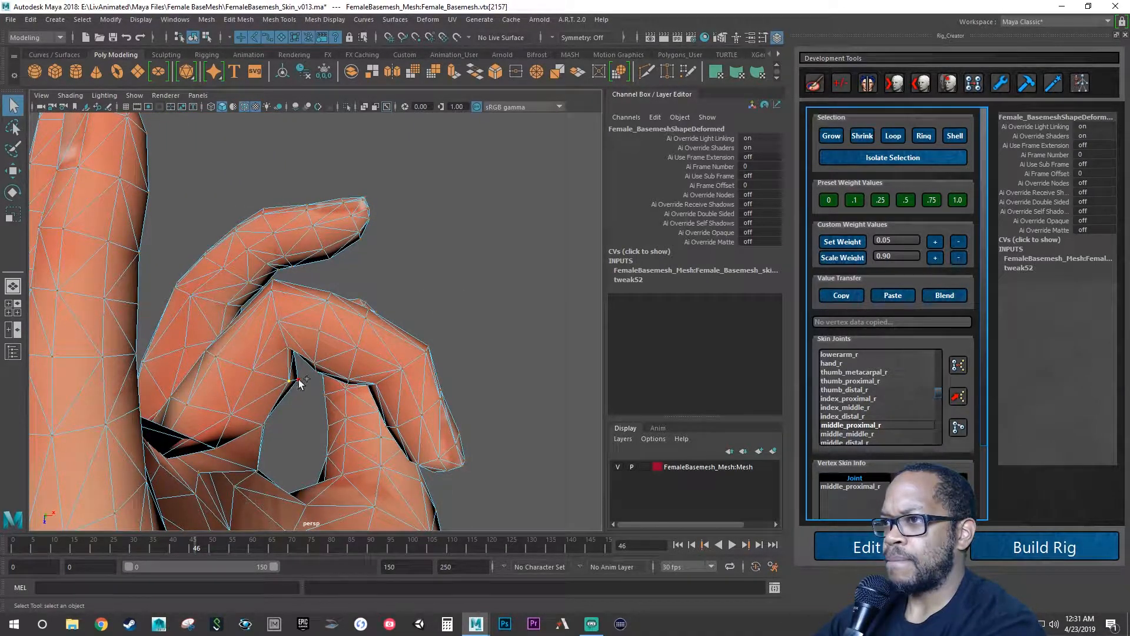
alt+drag(299, 384, 227, 471)
alt+right_drag(227, 472, 261, 394)
alt+drag(261, 393, 436, 459)
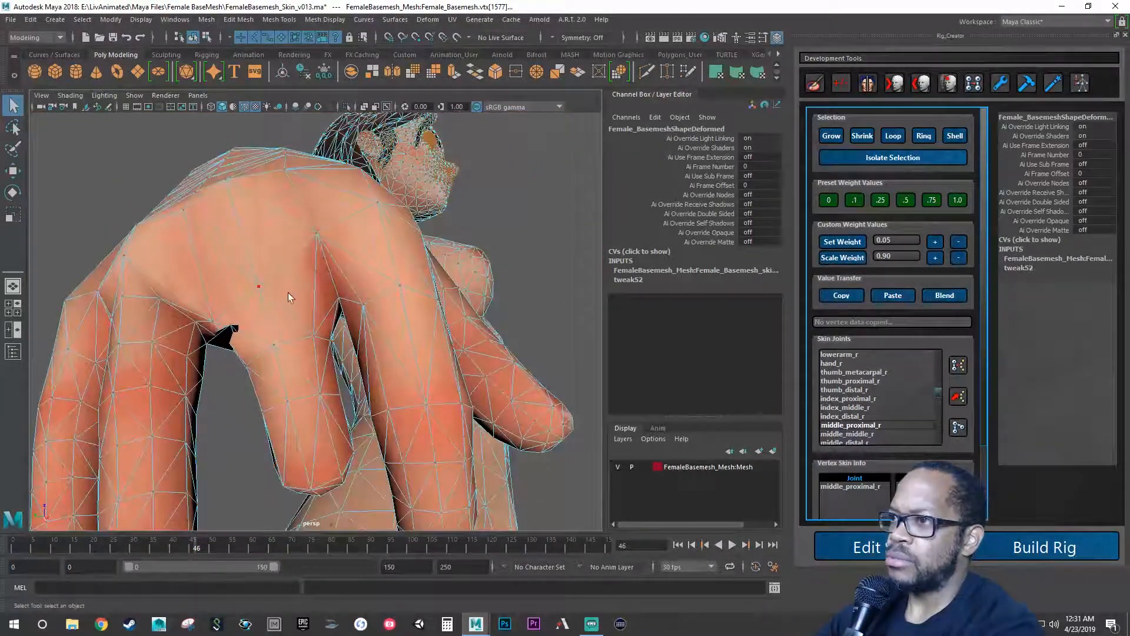
click(259, 286)
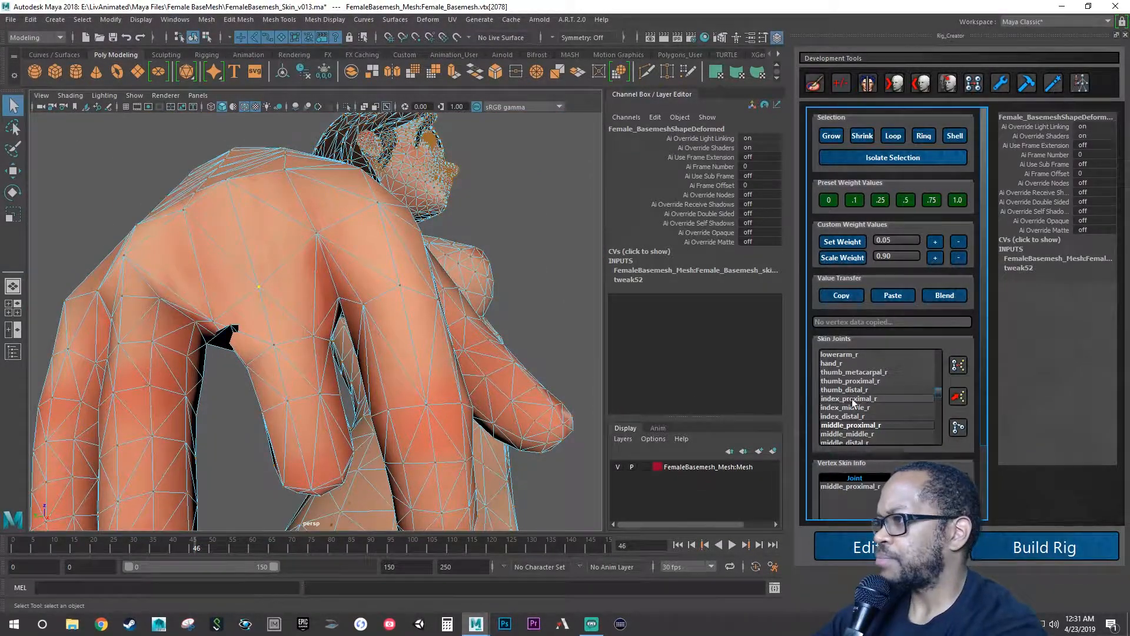
click(823, 362)
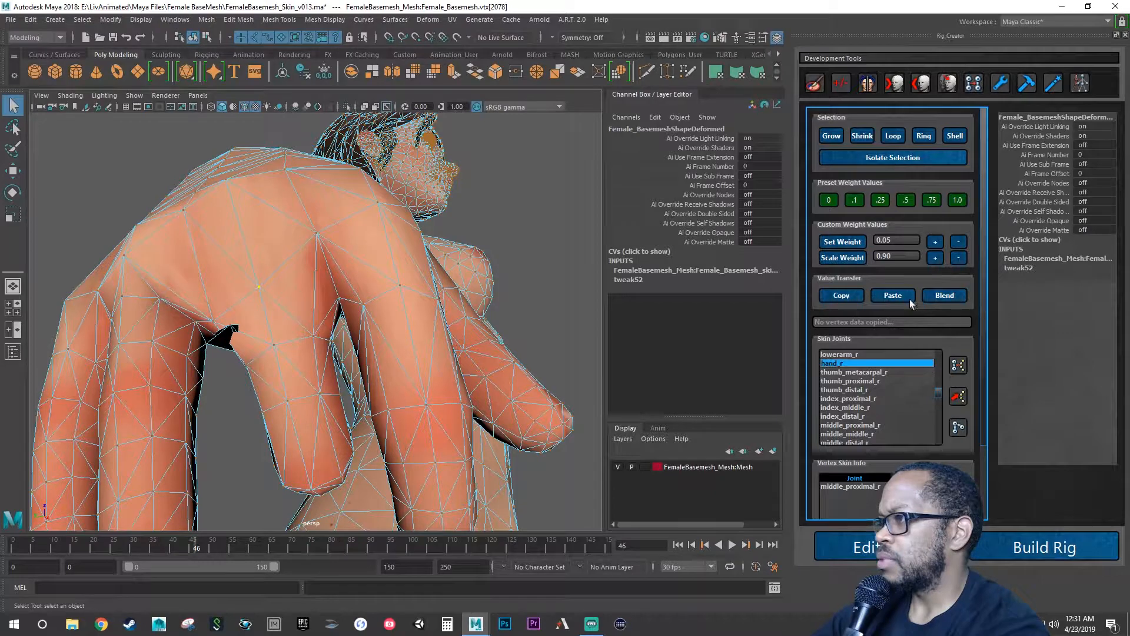
click(937, 244)
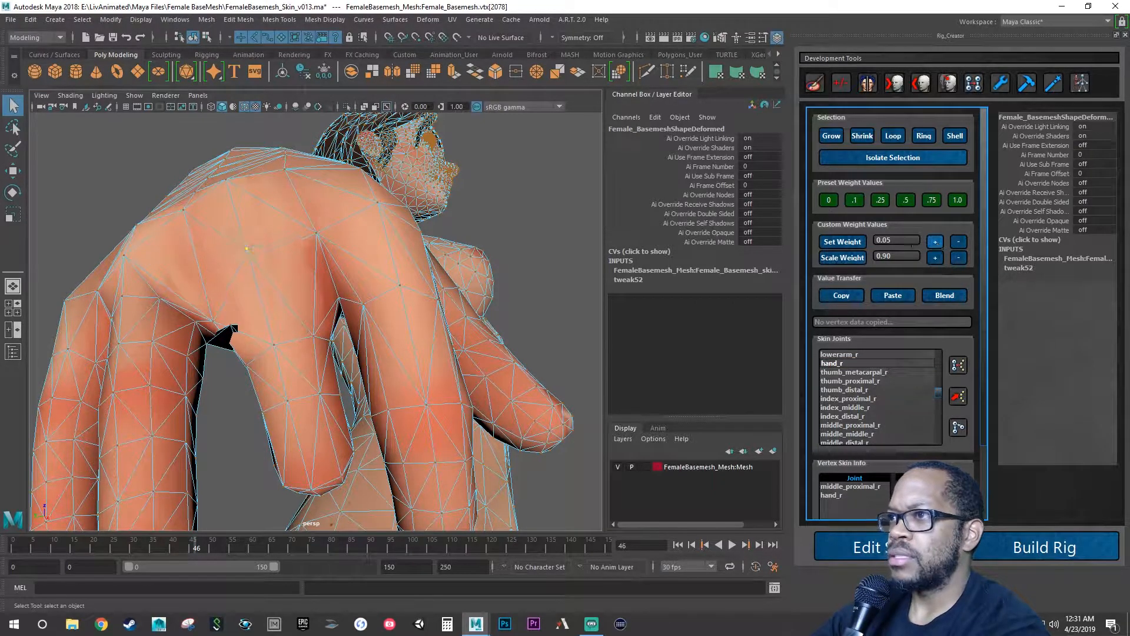
Select the row of vertices across the middle finger just past the knuckle and raise their hand_r weight in 0.05 increments.
alt+drag(387, 250, 218, 201)
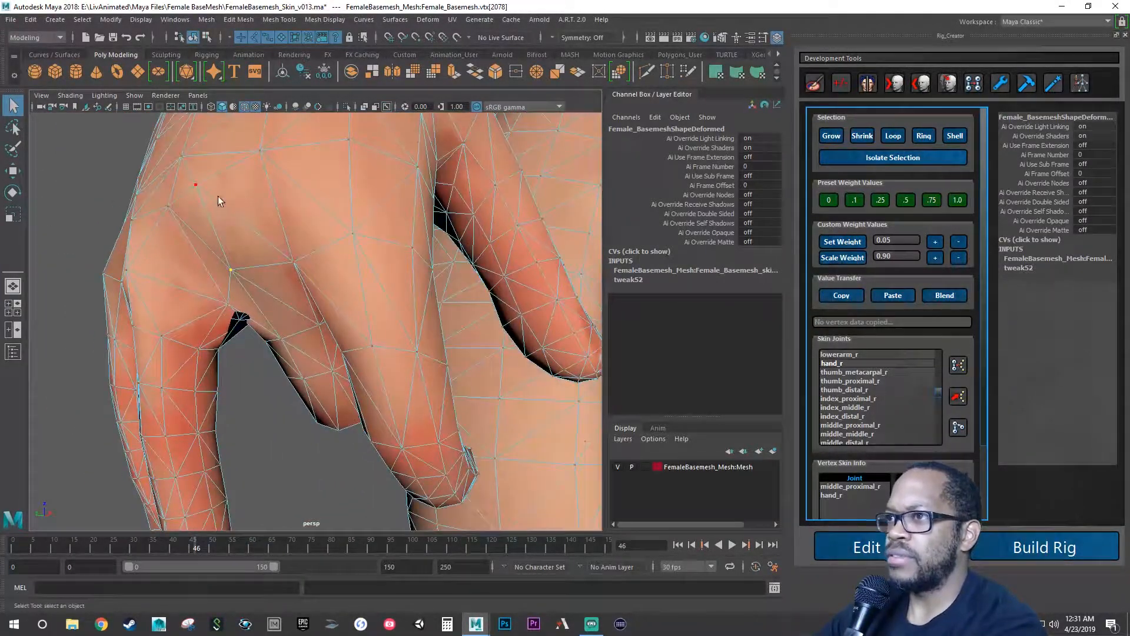
alt+drag(302, 259, 328, 374)
click(319, 348)
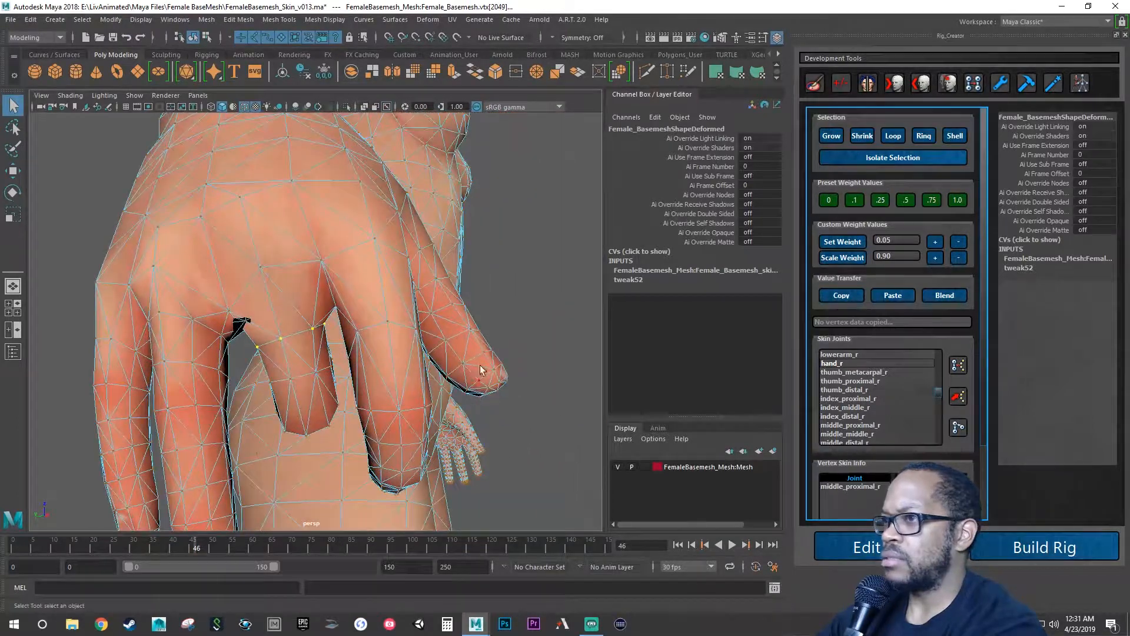
click(844, 364)
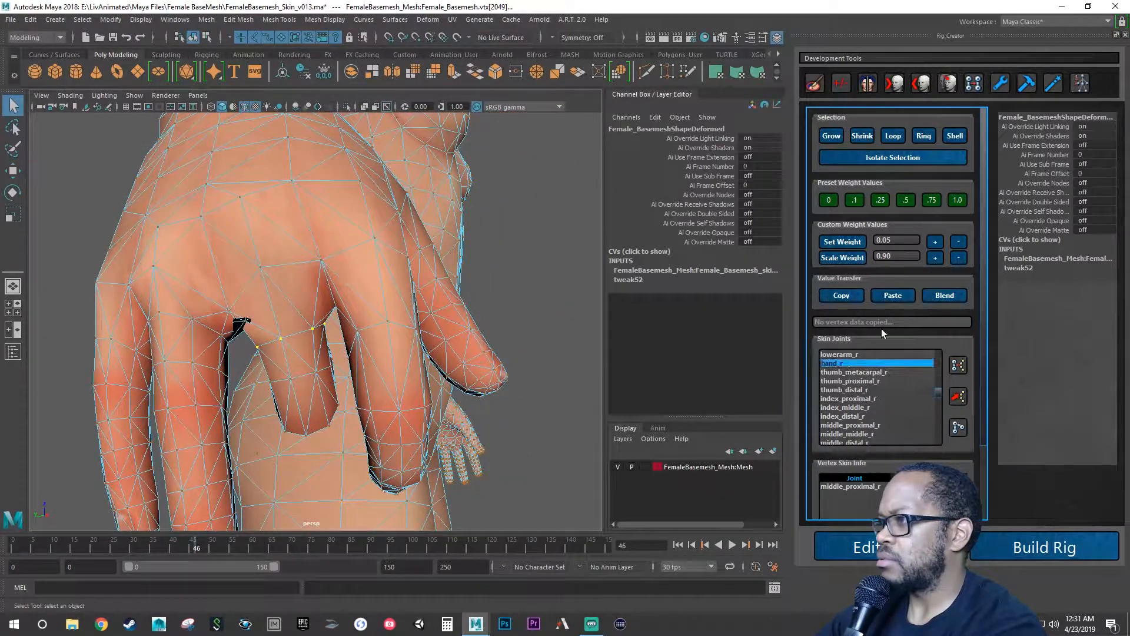
click(935, 242)
click(935, 243)
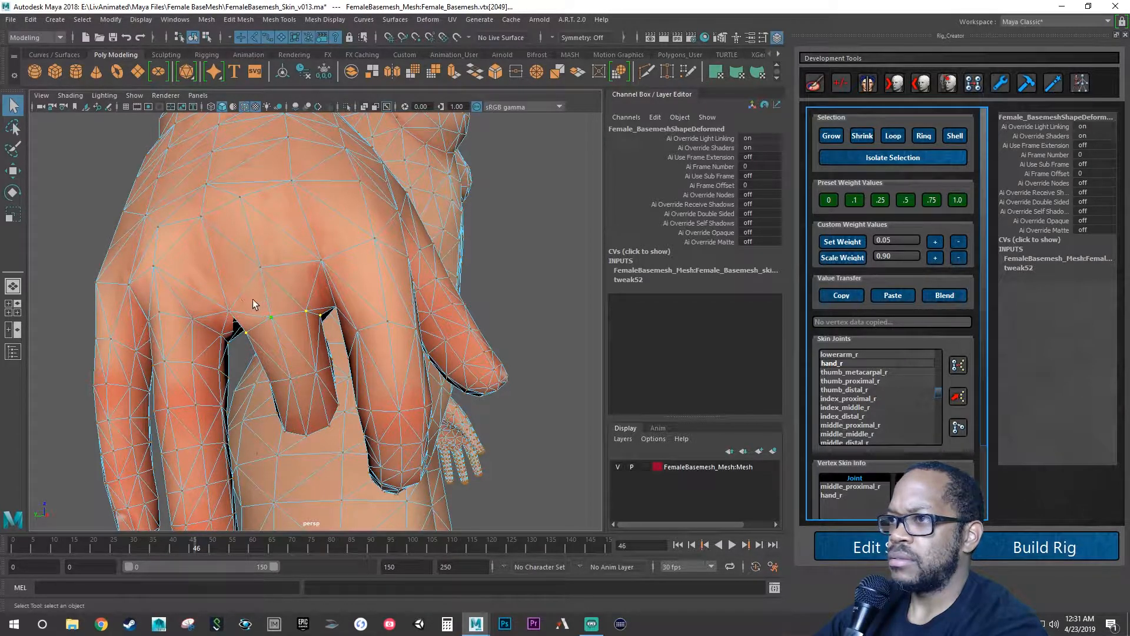
Select the vertex in the web between the middle and ring fingers and raise its hand_r weight in 0.05 increments.
alt+drag(273, 310, 492, 294)
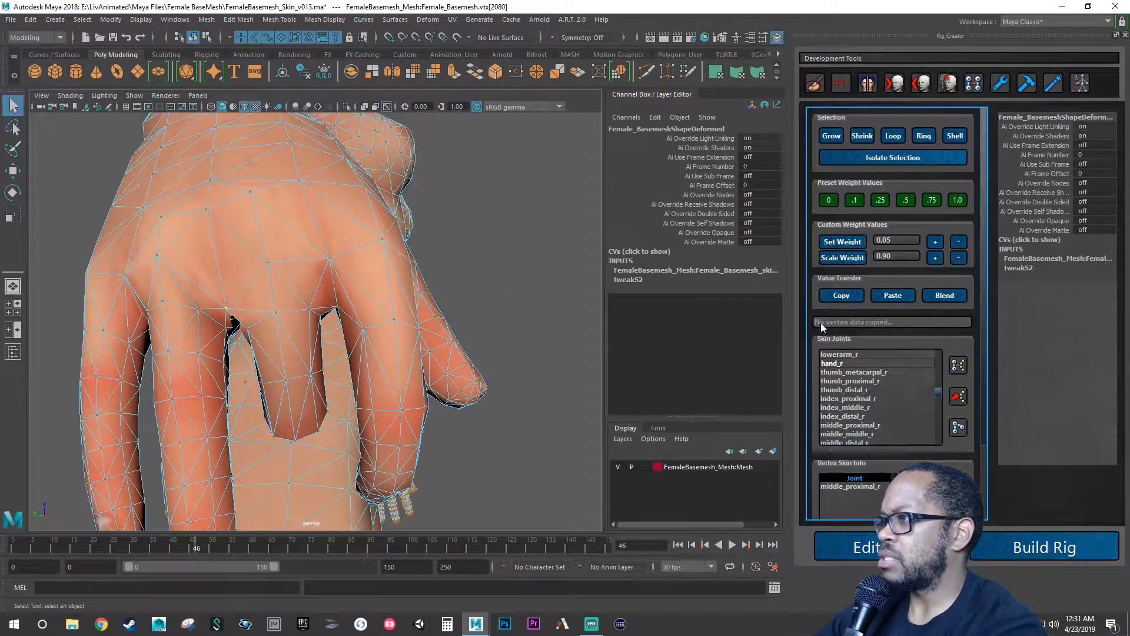
click(840, 364)
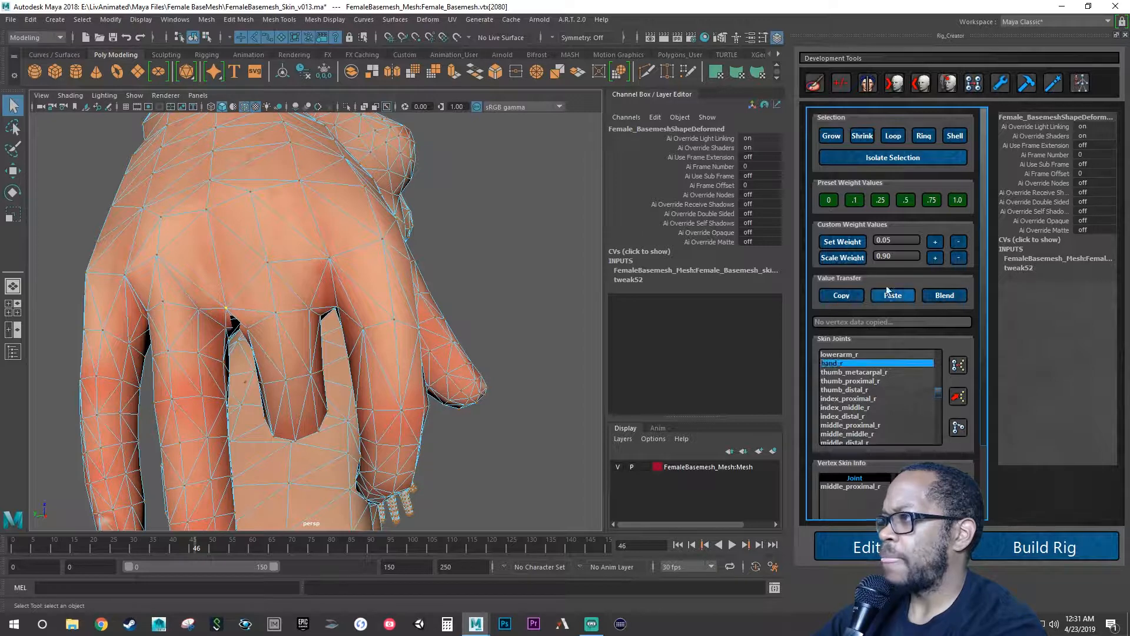
click(935, 242)
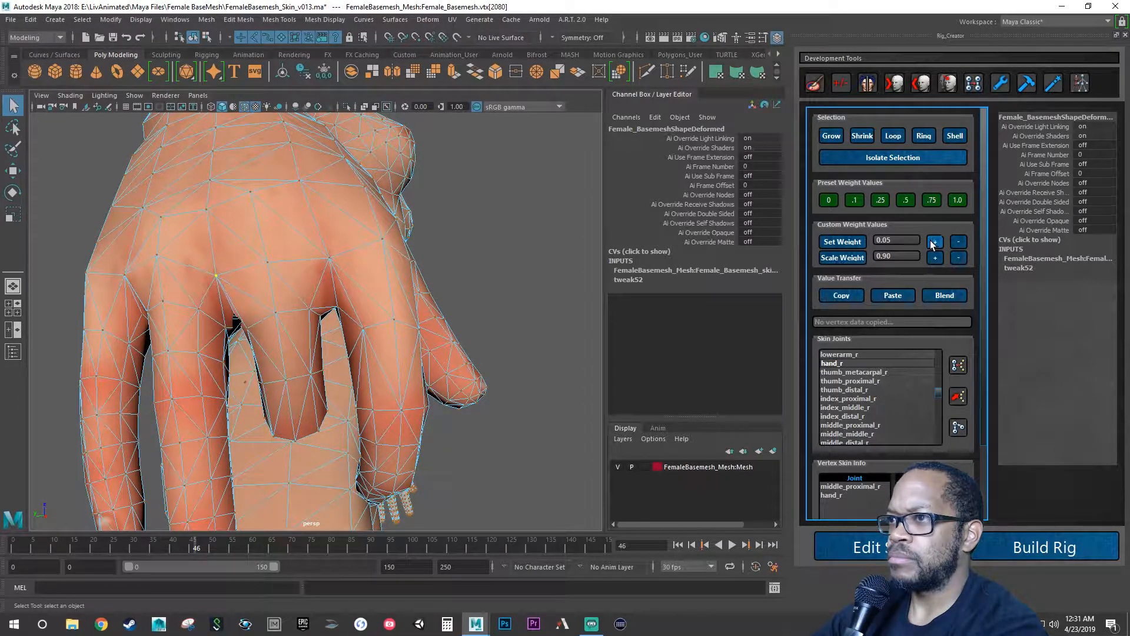
Reselect the vertex on top of the middle finger's knuckle and lower its hand_r weight by 0.05.
alt+drag(369, 297, 326, 318)
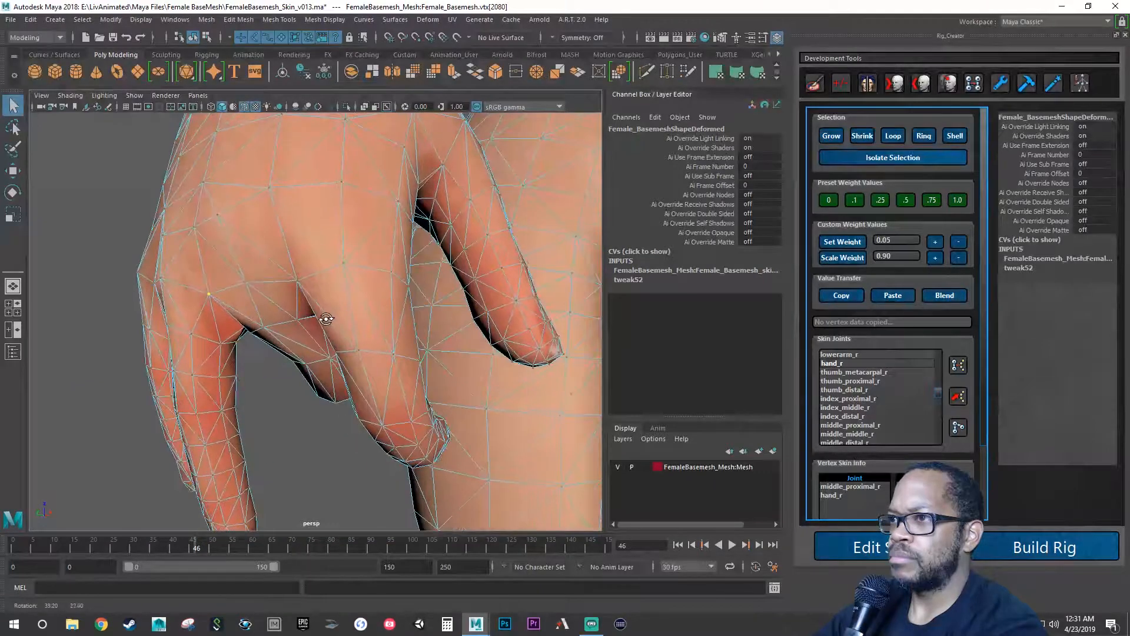
click(249, 284)
alt+drag(250, 285, 474, 316)
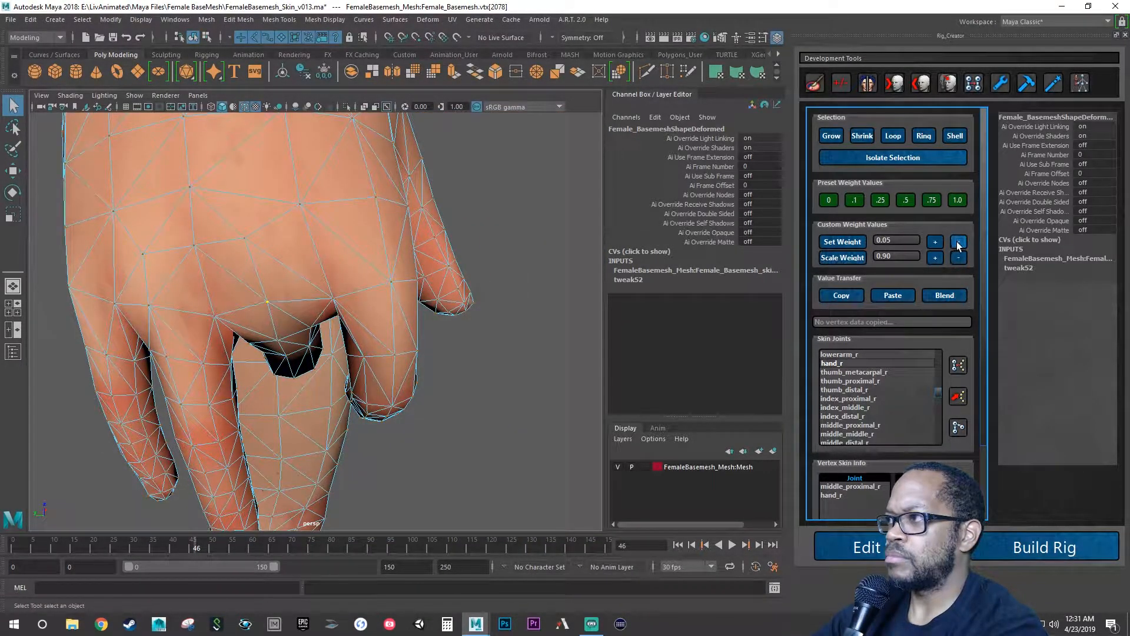
Select the vertex beside the middle finger's knuckle on the back of the hand and raise its middle_proximal_r weight in 0.05 increments.
alt+drag(494, 327, 630, 362)
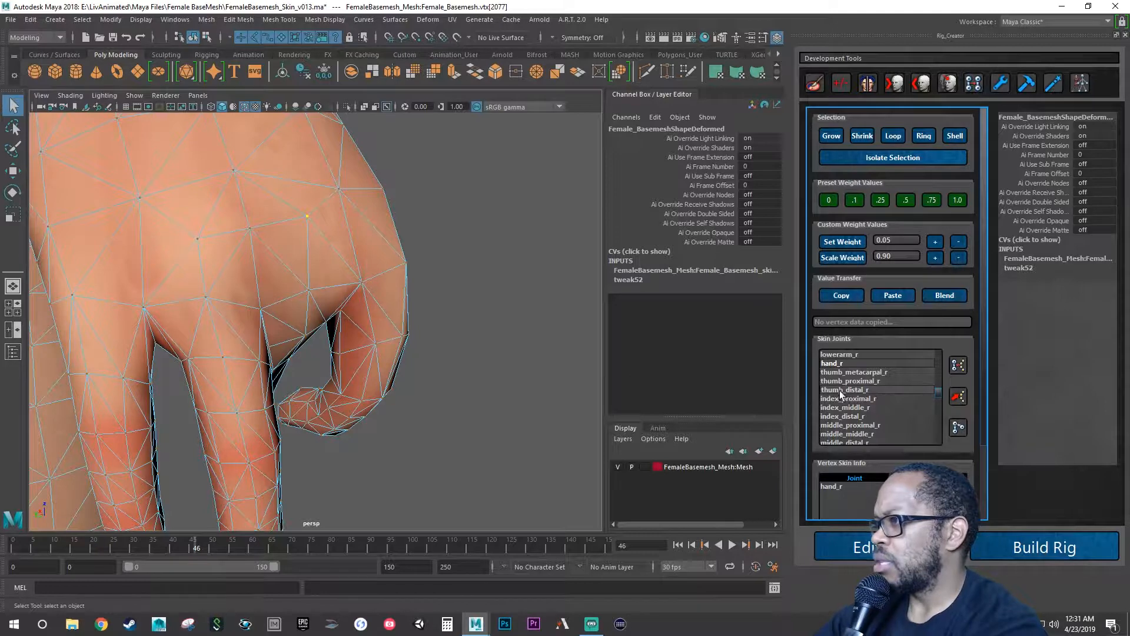
click(859, 425)
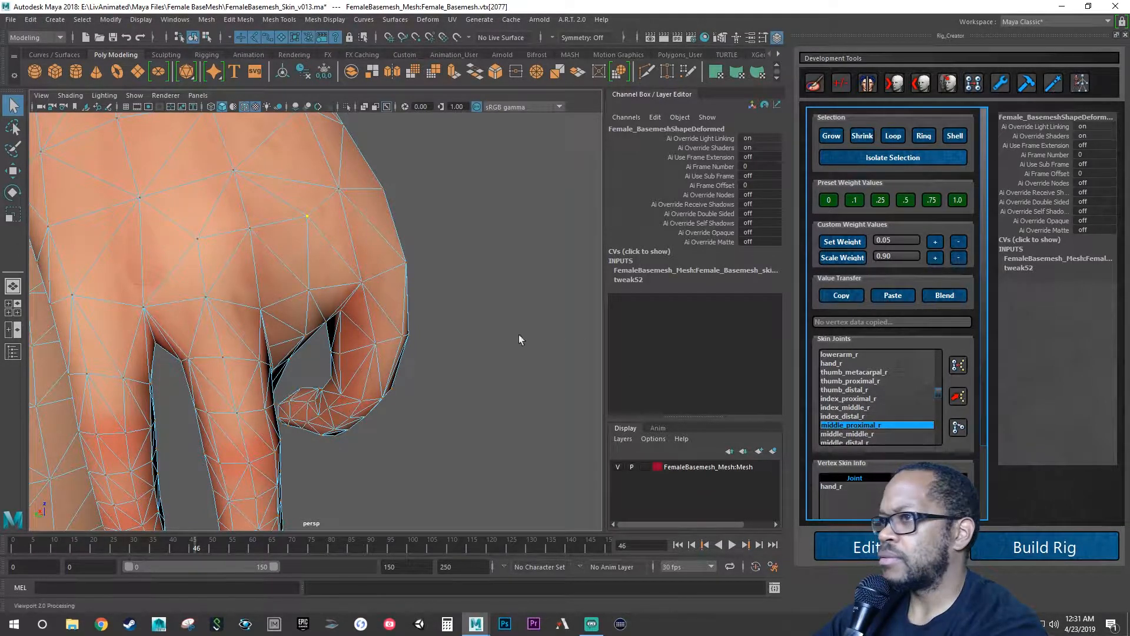
alt+drag(518, 339, 449, 328)
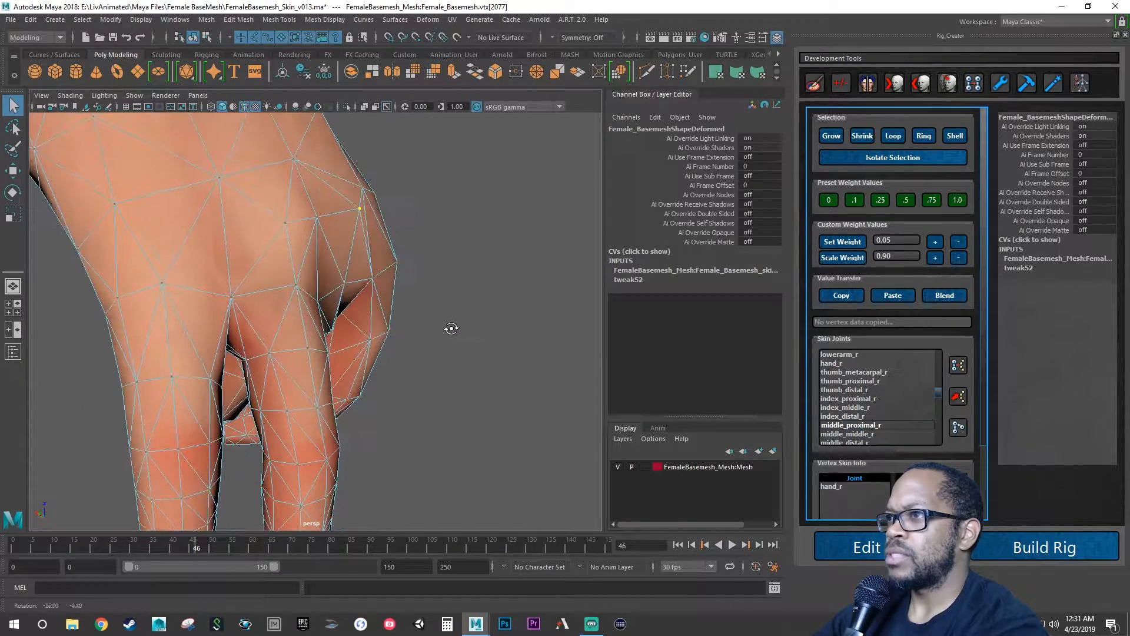
click(933, 242)
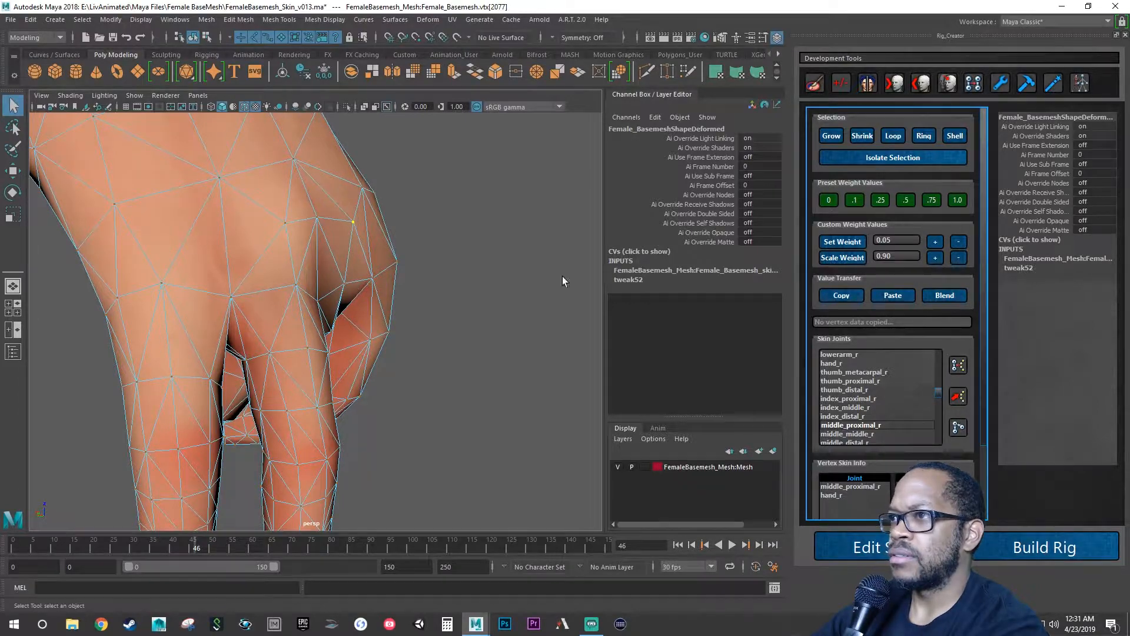
Select the row of vertices across the palm side of the middle finger's base segment and raise their hand_r weight in 0.05 increments.
alt+drag(563, 280, 296, 288)
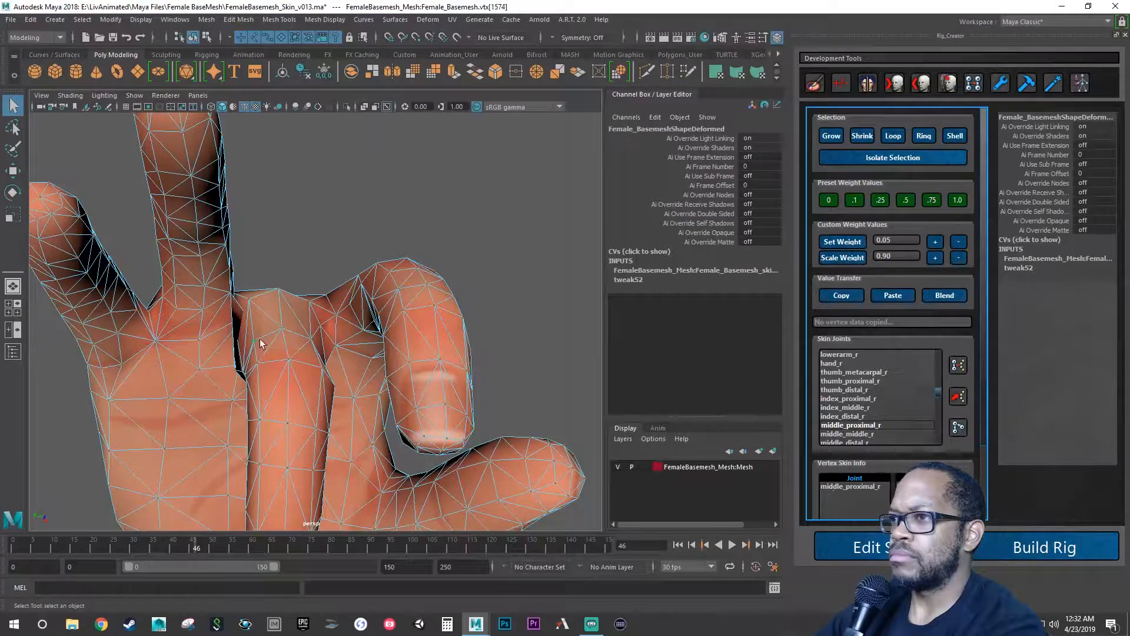
alt+drag(315, 348, 362, 341)
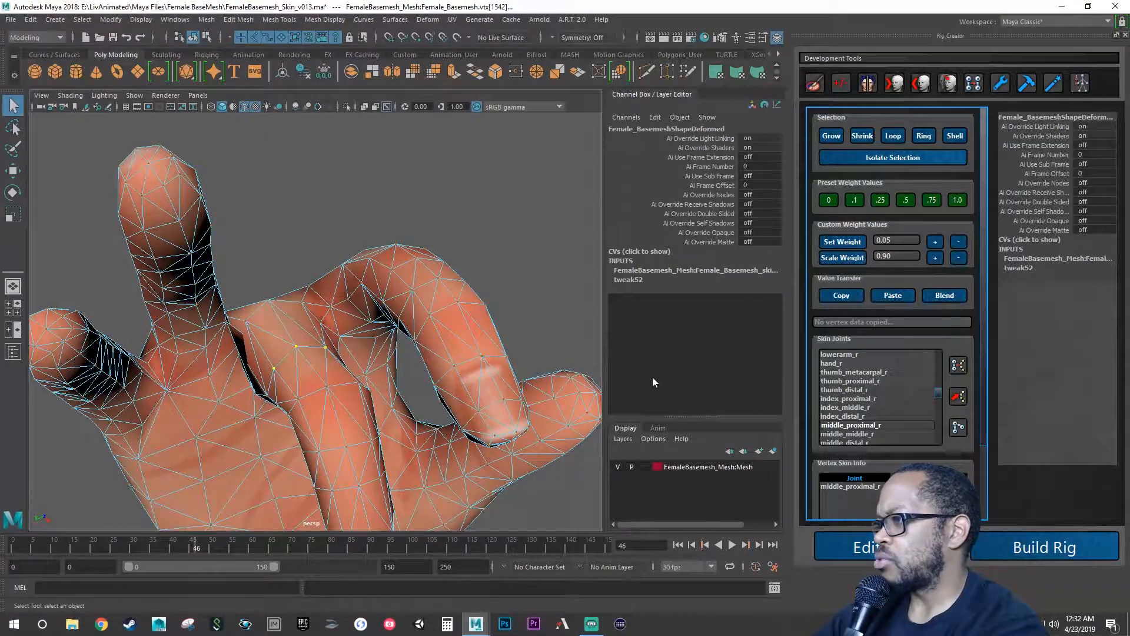
click(832, 363)
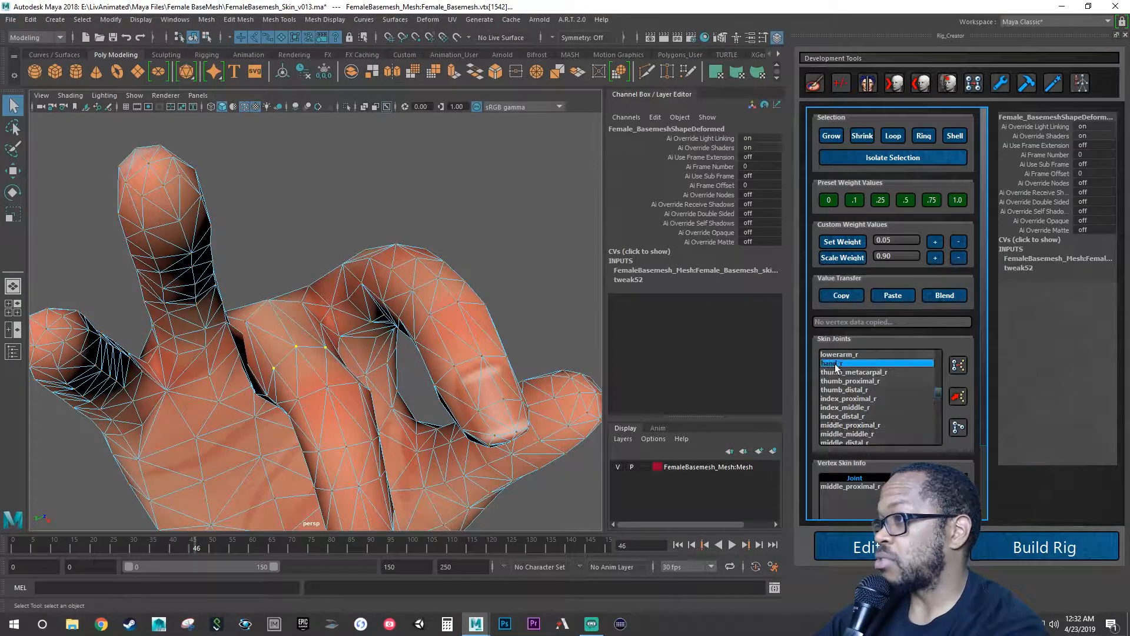
click(935, 240)
Select the two neighbouring vertices on the underside edge of the middle finger's base segment and adjust their hand_r weight up and down in 0.05 increments.
alt+drag(471, 332, 524, 277)
alt+right_drag(331, 342, 436, 303)
shift+click(454, 304)
alt+drag(454, 303, 357, 277)
shift+click(292, 229)
alt+drag(292, 229, 376, 264)
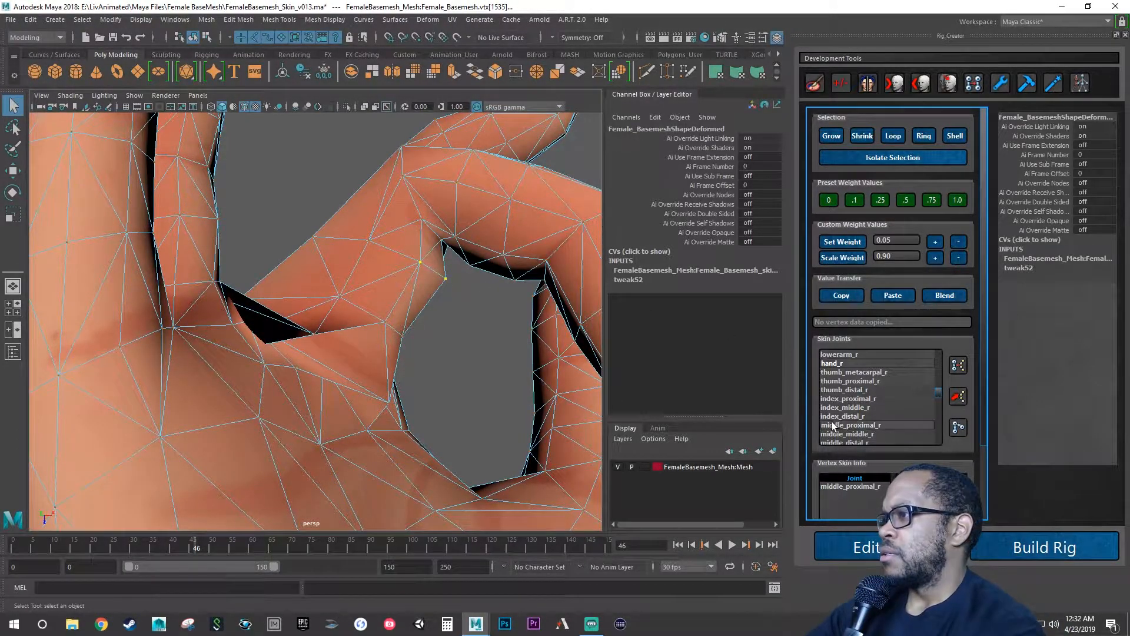
click(831, 363)
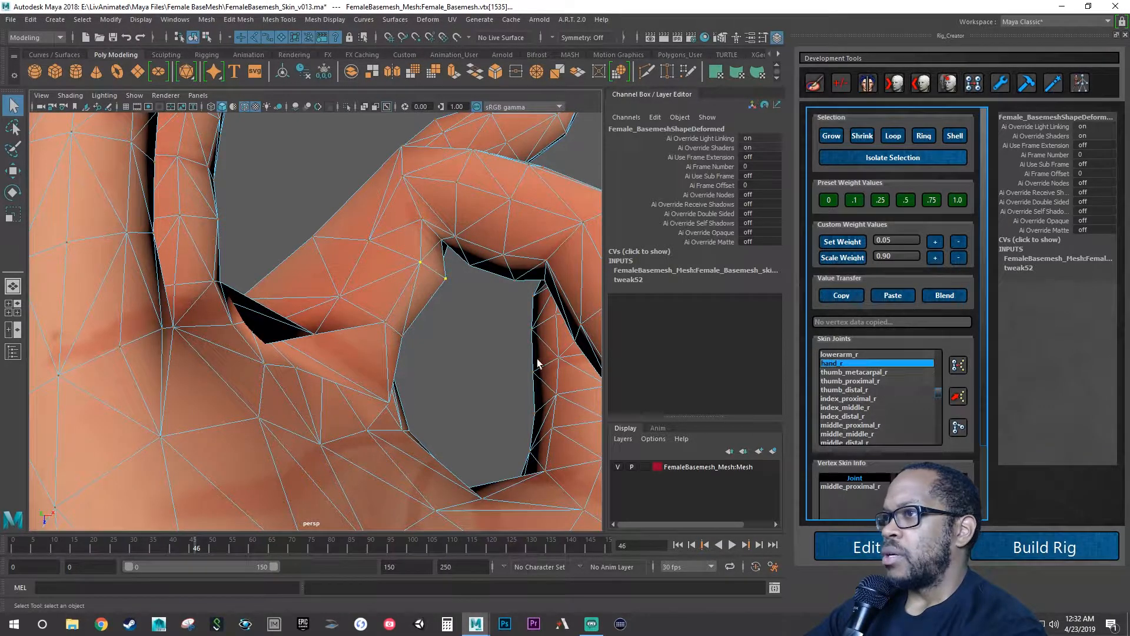
click(935, 244)
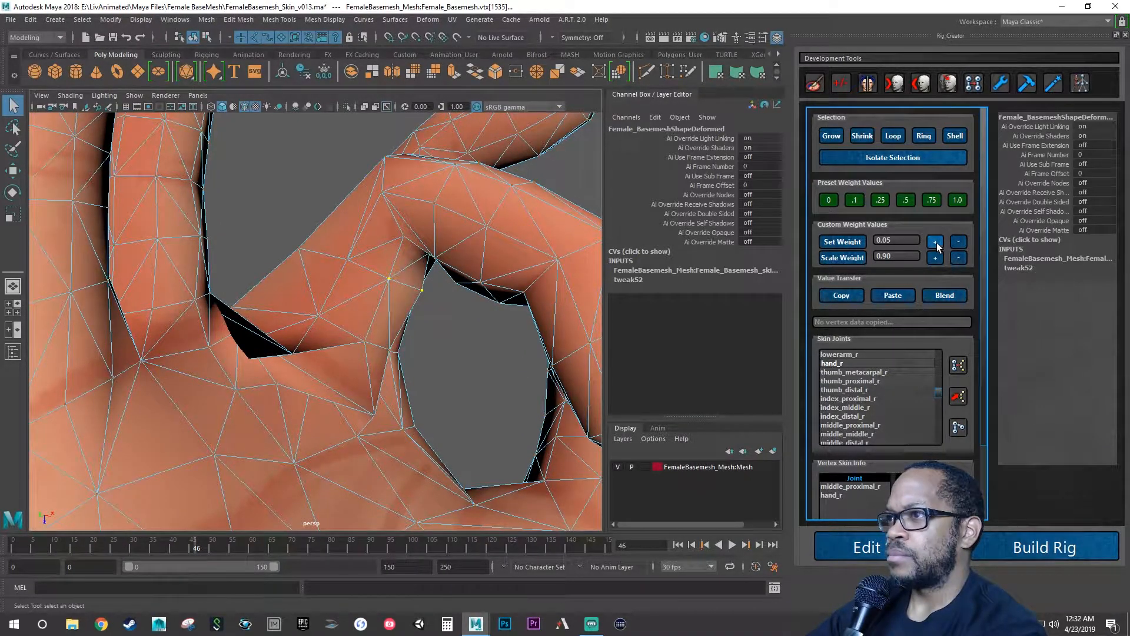
click(936, 242)
alt+drag(565, 295, 633, 305)
click(956, 243)
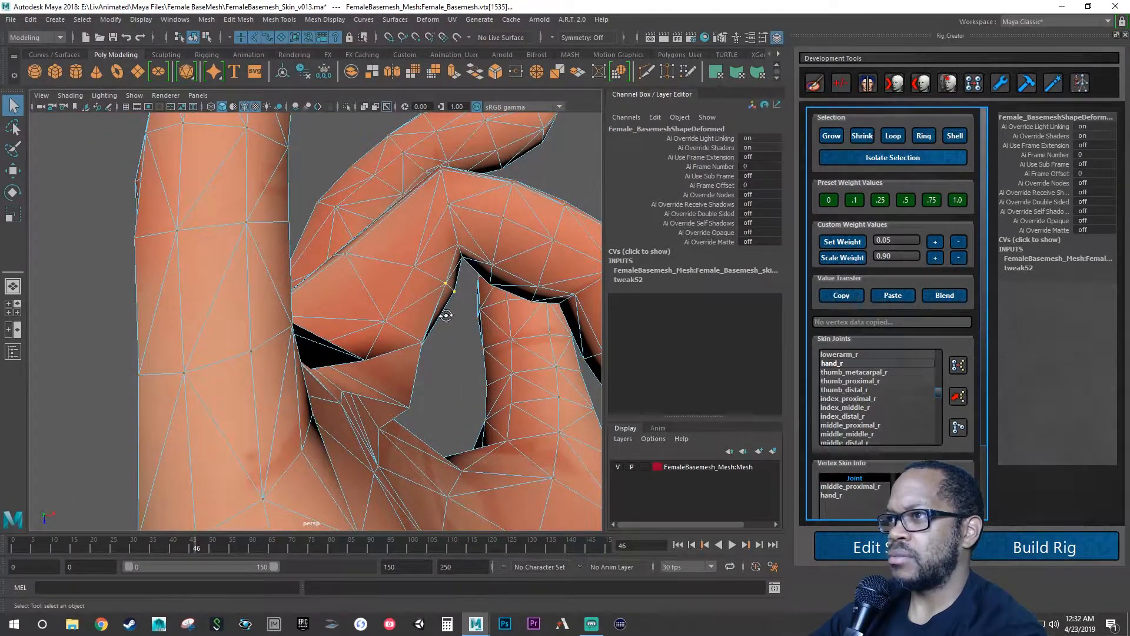
Select the single vertex on the side of the middle finger's base segment and raise its hand_r weight in 0.05 increments.
alt+drag(446, 315, 401, 269)
click(389, 268)
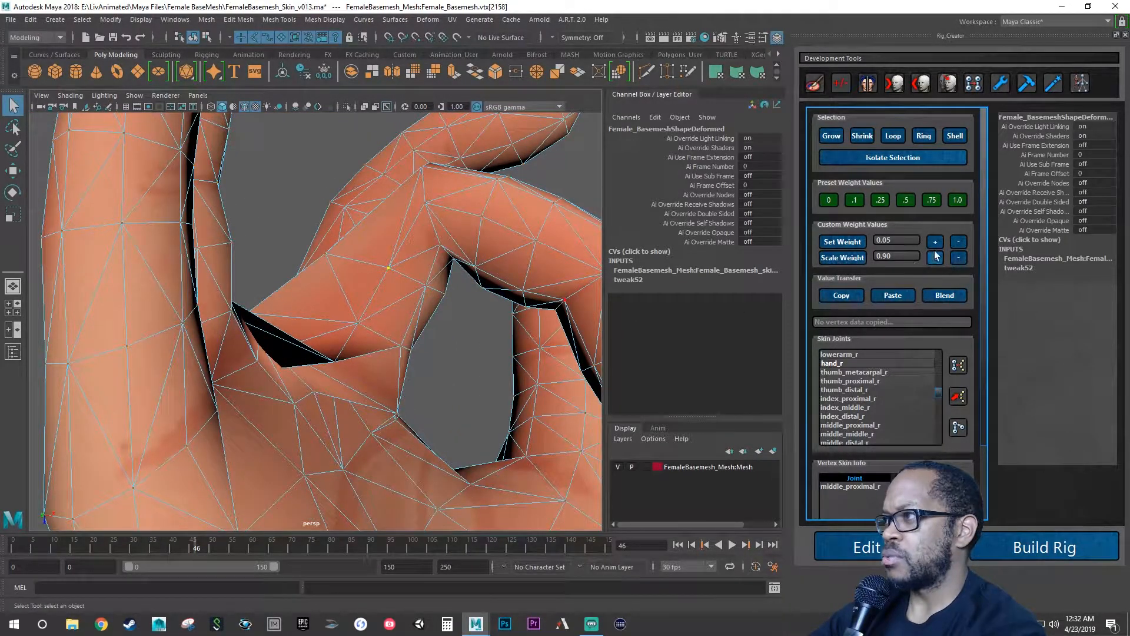
click(840, 362)
click(935, 241)
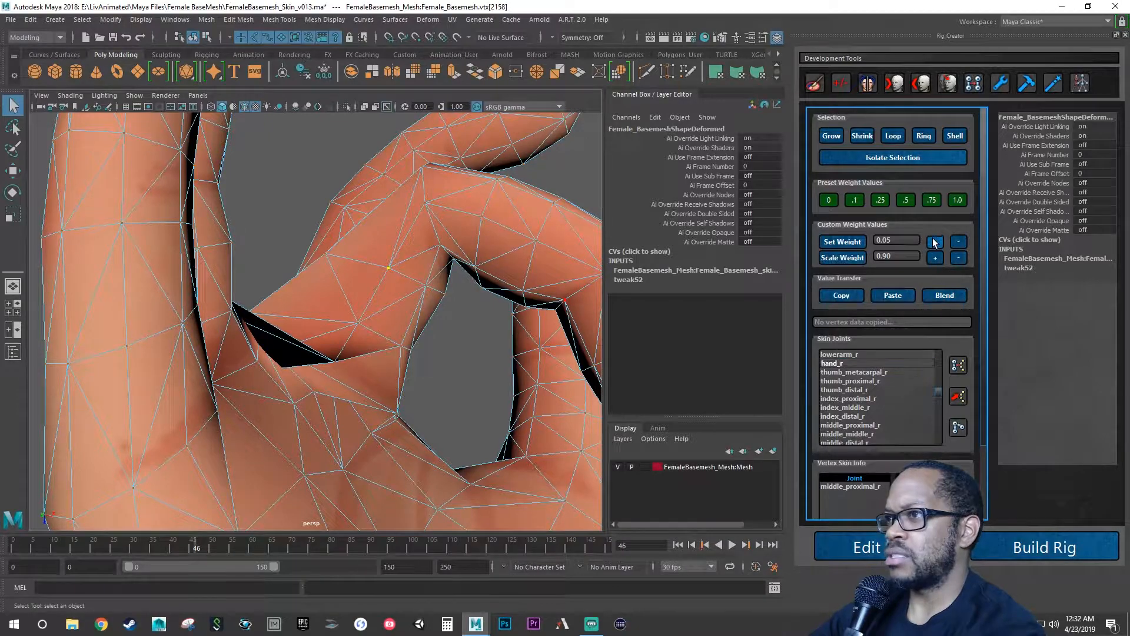
alt+drag(586, 294, 295, 314)
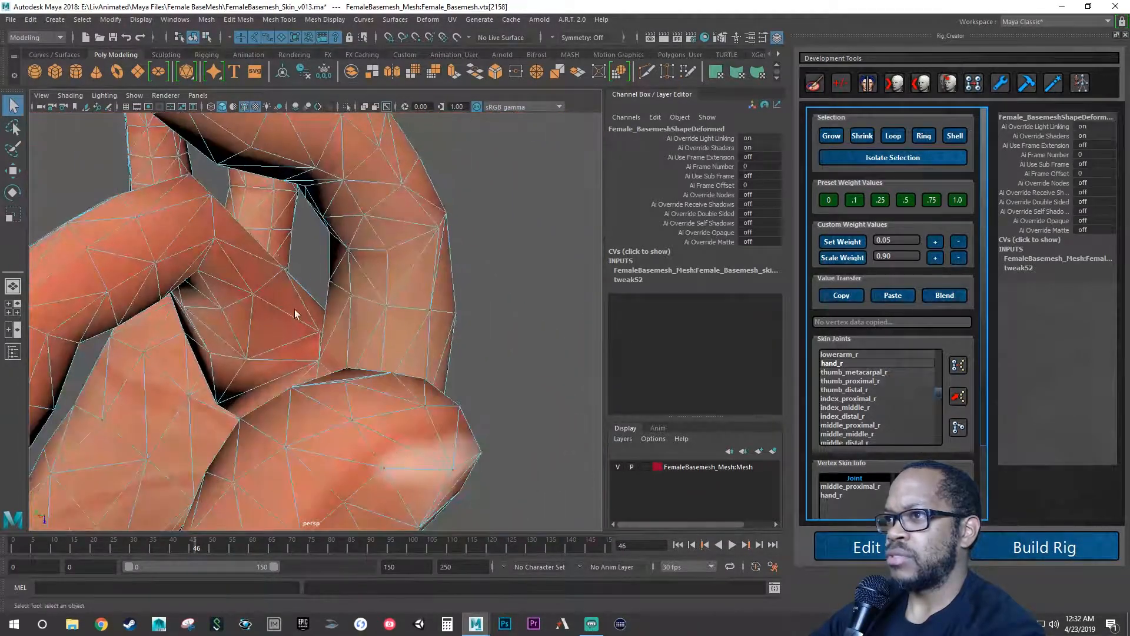
click(934, 241)
mouse_move(356, 323)
alt+mouse_down()
mouse_move(305, 308)
mouse_move(375, 315)
alt+mouse_up()
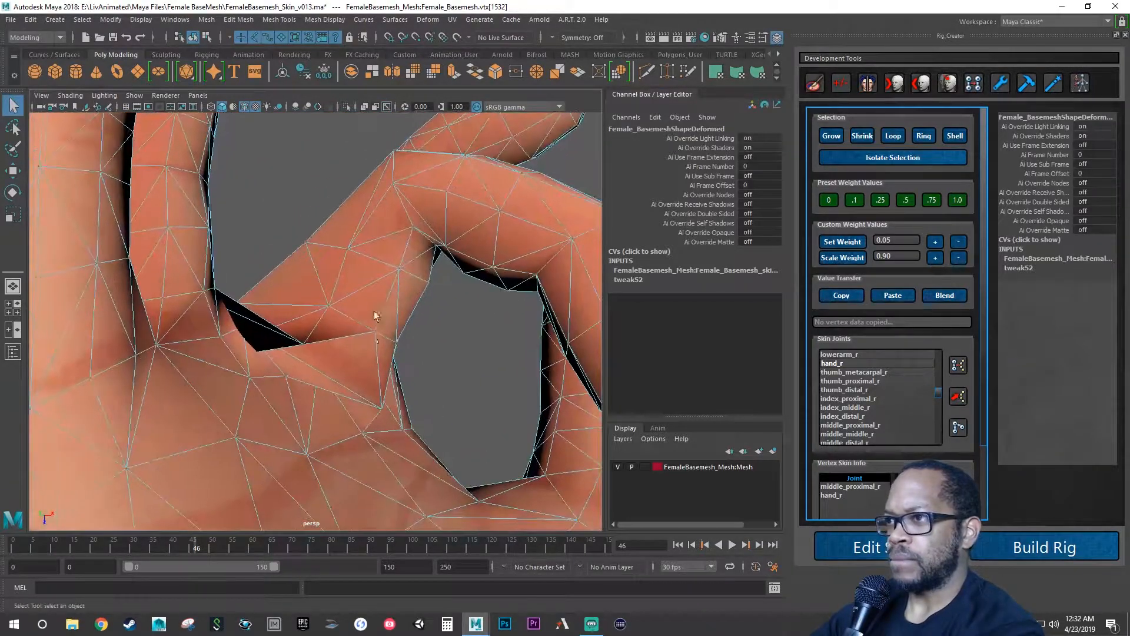
Go to frame 43 and raise the middle_proximal_r weight of the palm vertex below the middle finger in 0.05 increments.
alt+drag(373, 381, 350, 447)
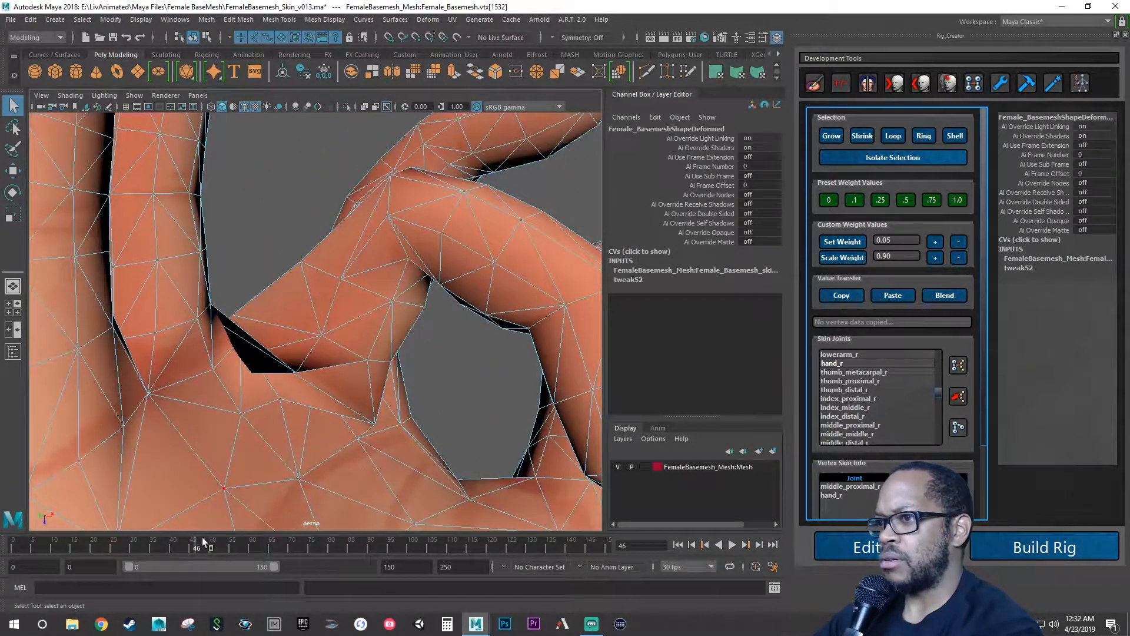
key(alt+v)
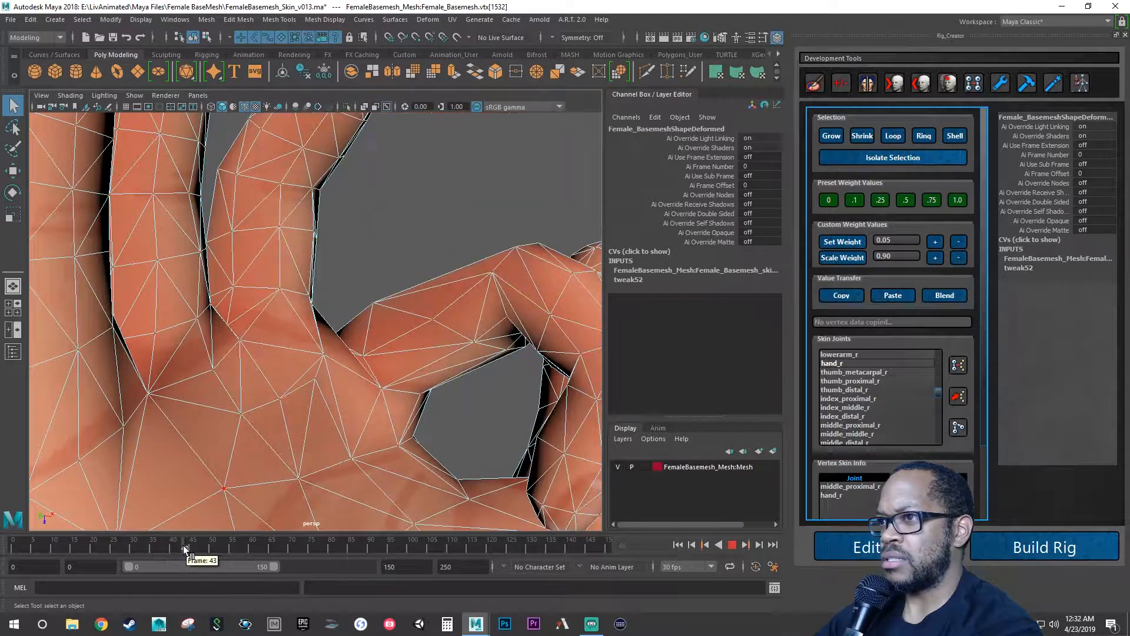
key(alt+v)
alt+drag(283, 406, 249, 386)
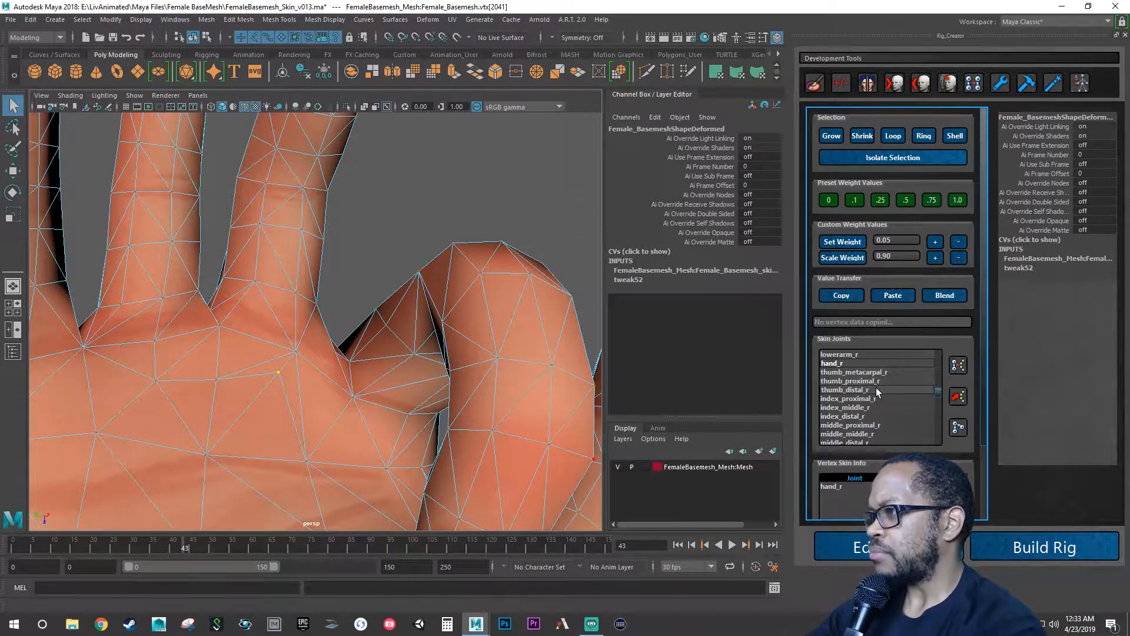
click(854, 425)
click(935, 242)
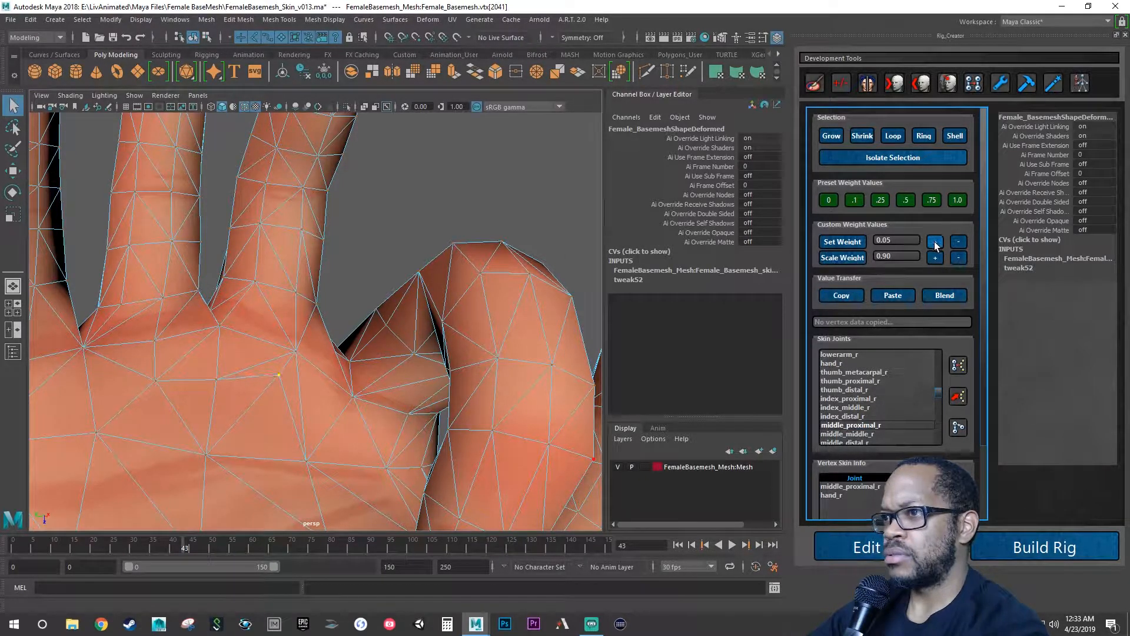
Select the vertex at the middle finger's base crease on the palm side and set its hand_r weight to 0.5.
alt+drag(555, 298, 620, 295)
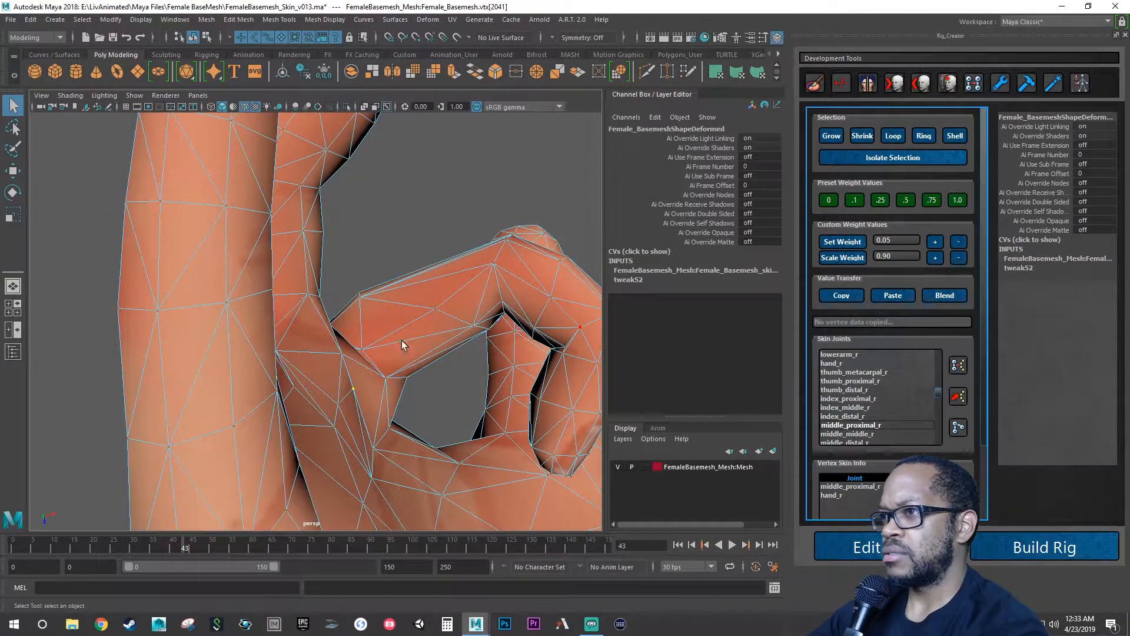
alt+drag(402, 345, 300, 361)
click(303, 358)
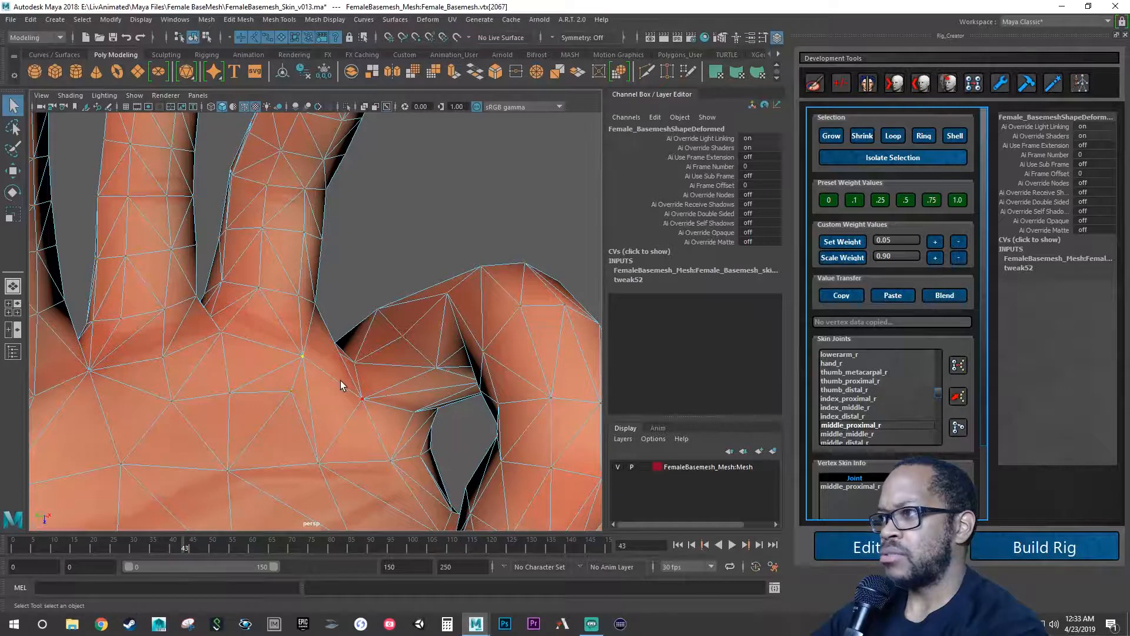
click(836, 363)
click(904, 200)
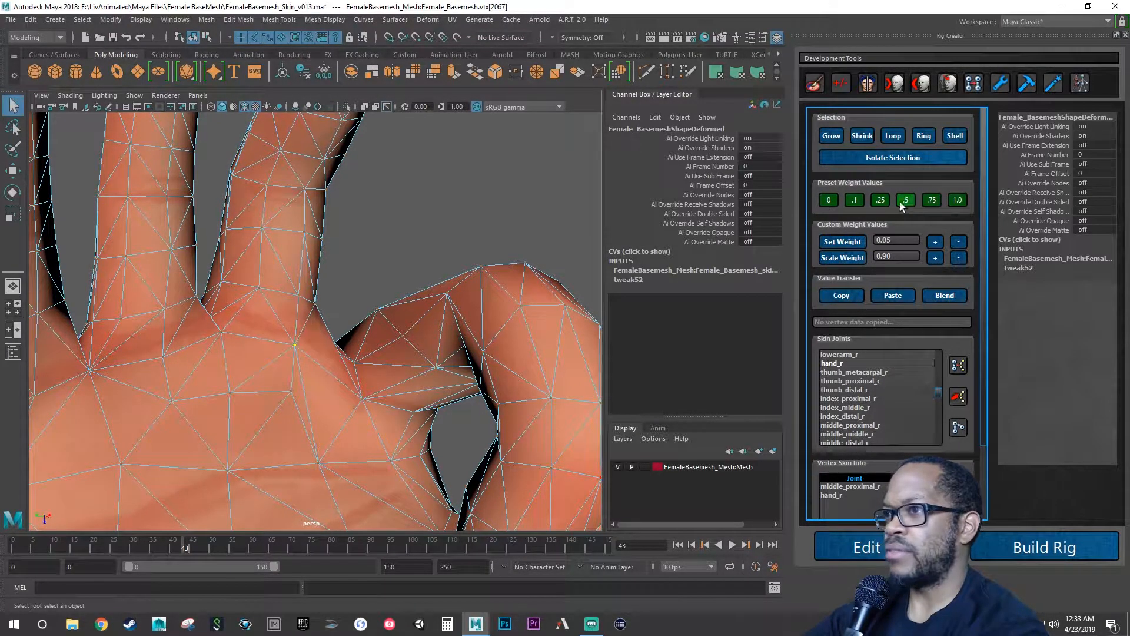
alt+drag(453, 382, 339, 393)
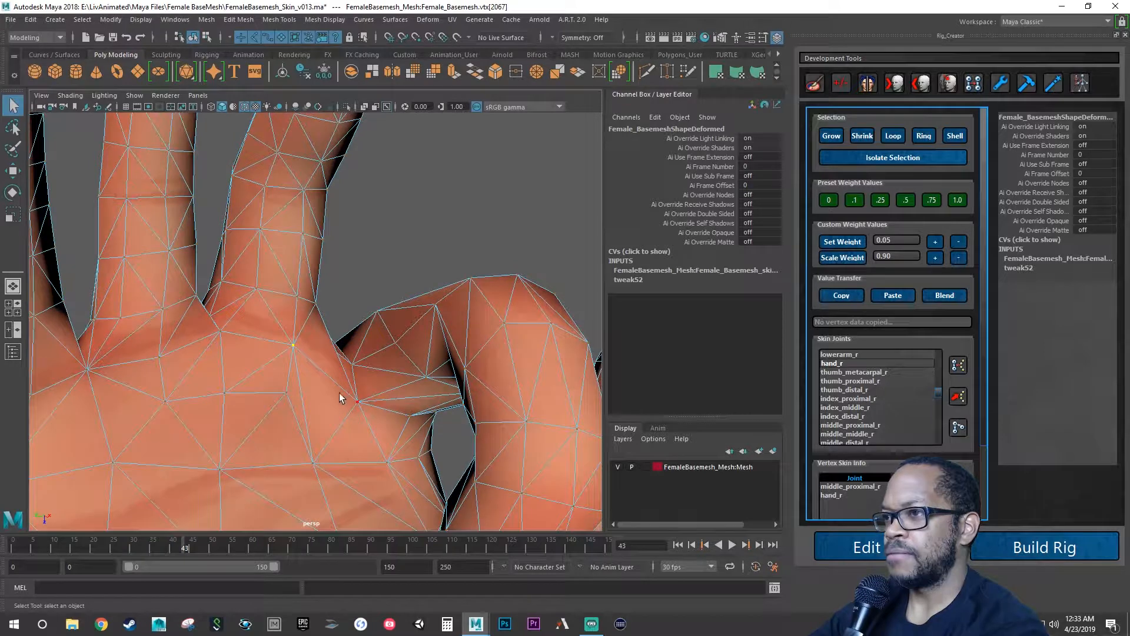
Reselect the palm vertex just below the middle finger's base crease and set its hand_r weight to 0.5.
click(286, 393)
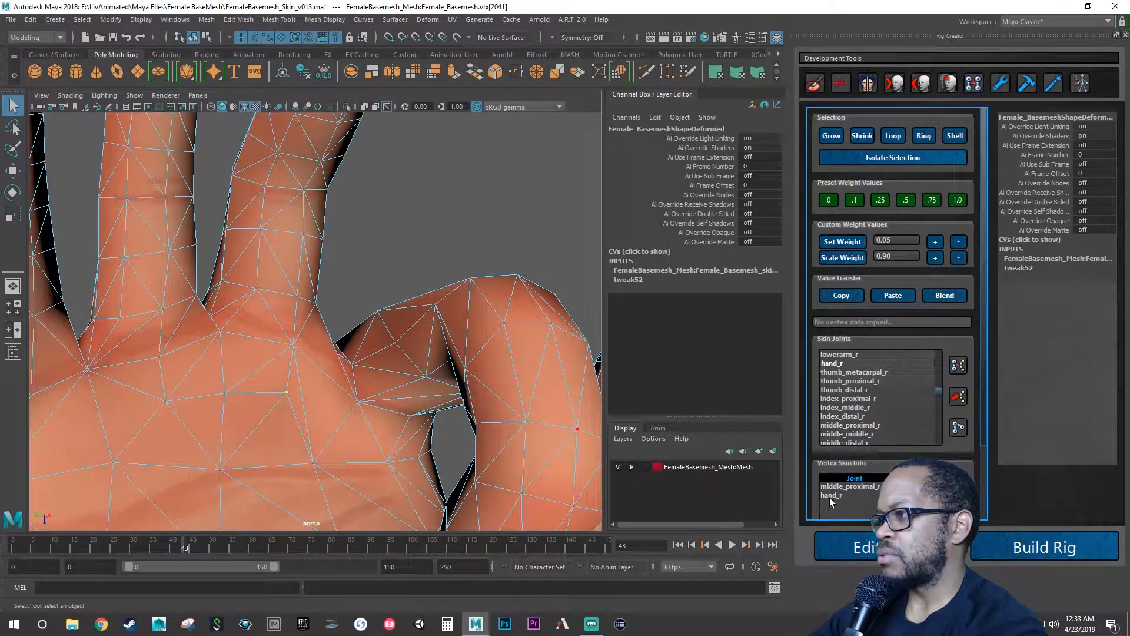
click(906, 201)
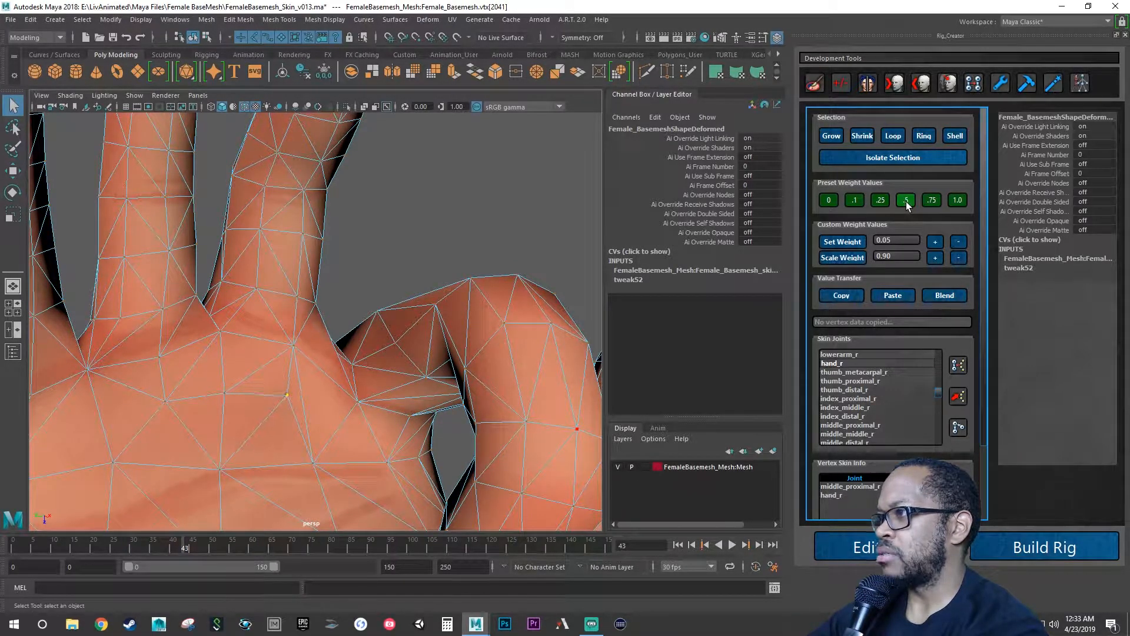
alt+drag(280, 418, 330, 401)
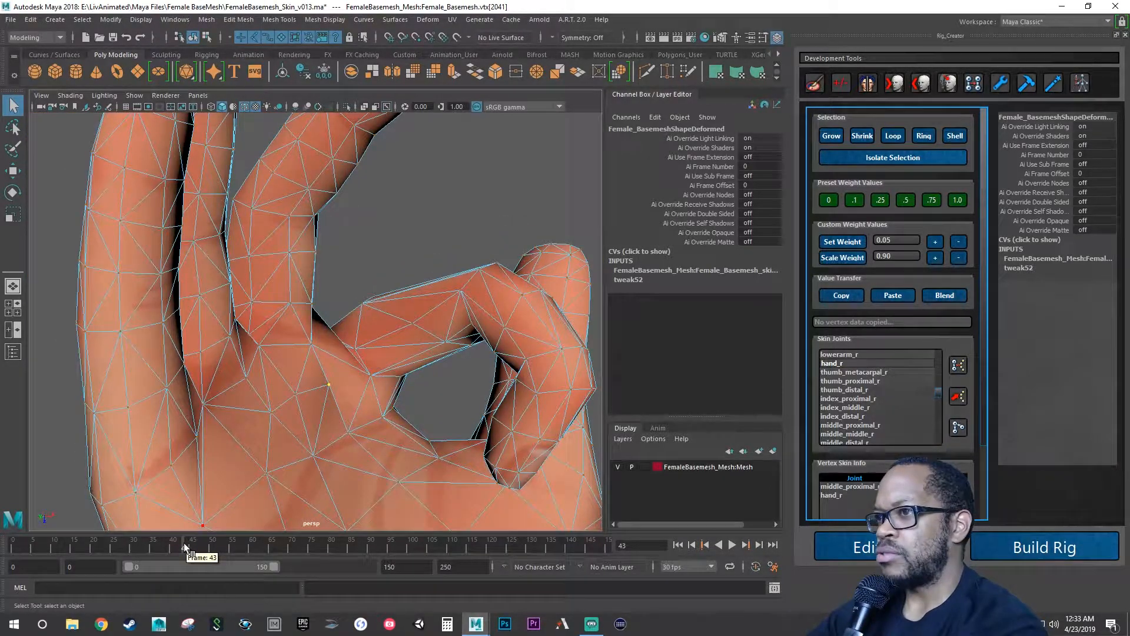
Go to frame 44, select the vertex in the web between the middle and ring fingers, and raise its hand_r weight in 0.05 increments.
key(alt+v)
drag(188, 546, 189, 547)
alt+drag(289, 406, 243, 411)
alt+right_drag(243, 411, 513, 312)
alt+drag(290, 362, 259, 333)
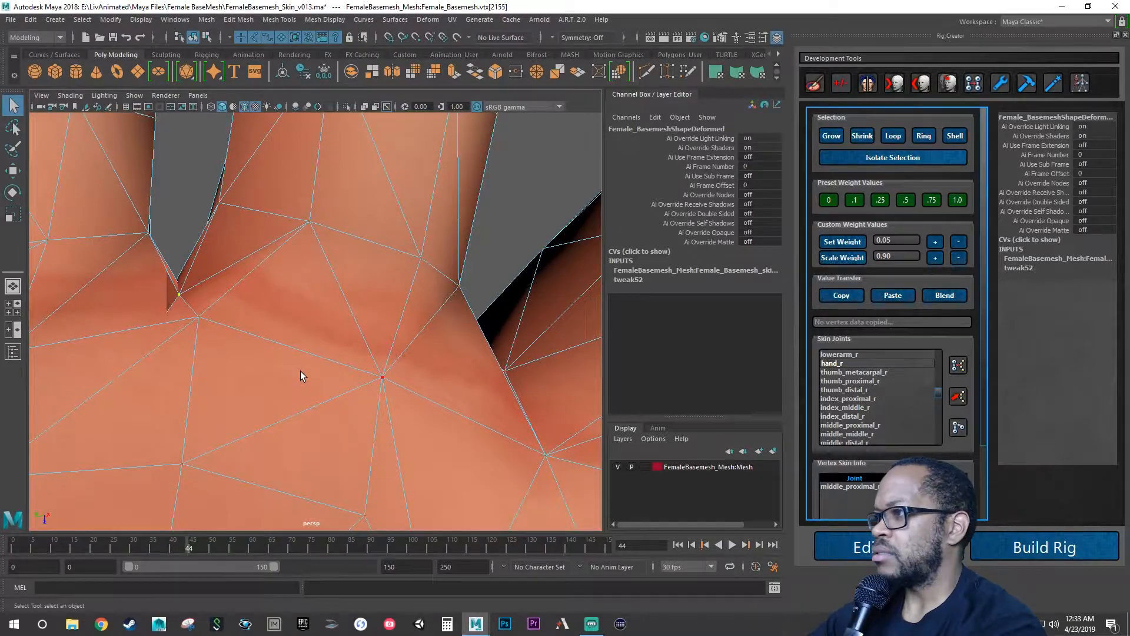
alt+drag(301, 371, 200, 395)
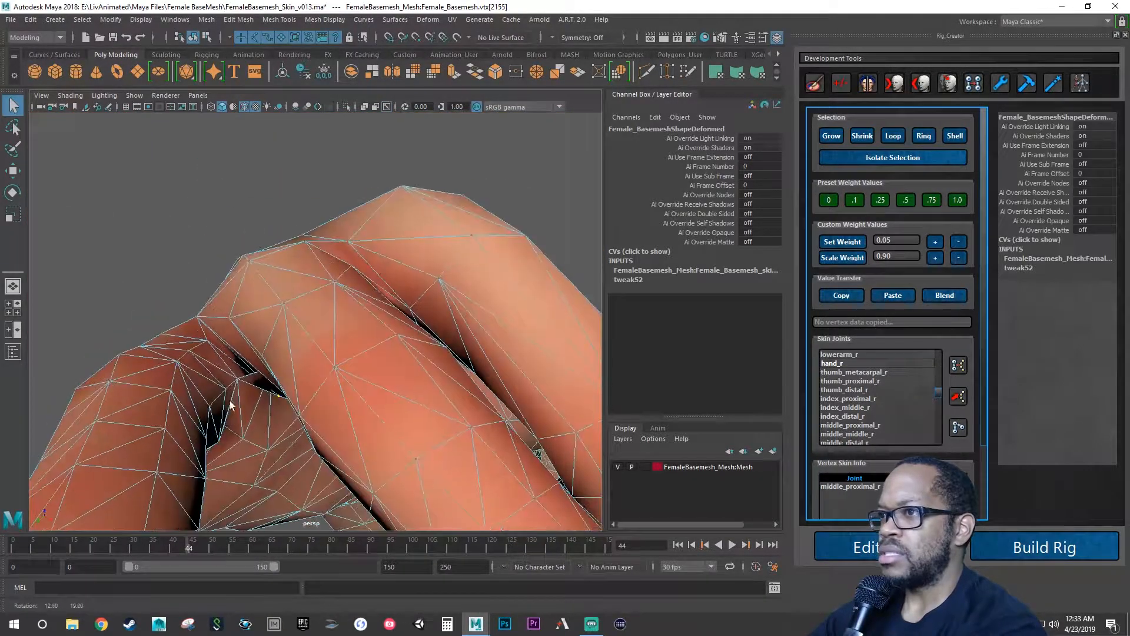
click(824, 363)
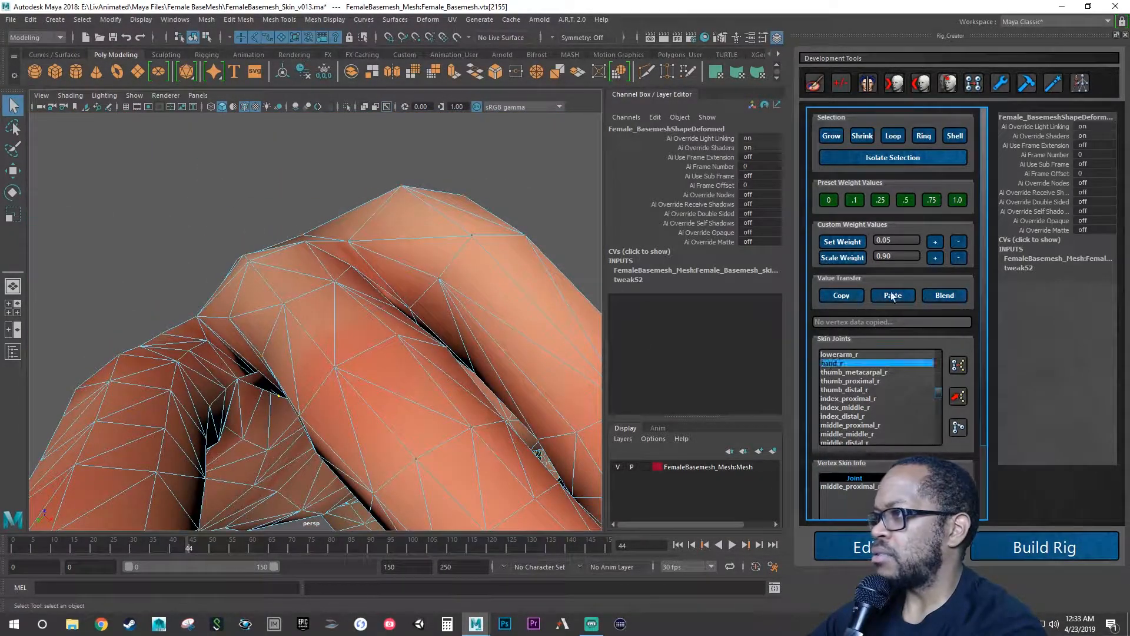
click(936, 244)
click(936, 244)
click(935, 244)
click(935, 243)
click(934, 243)
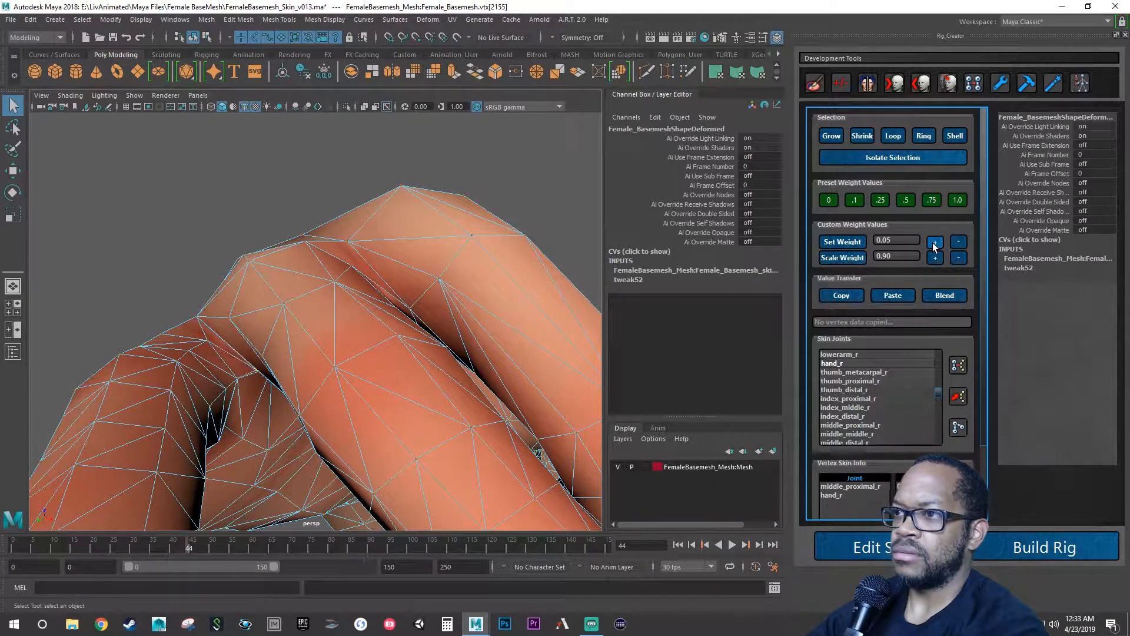
Select the row of vertices along the fold where the bent middle finger meets the palm and raise their hand_r weight in 0.05 increments.
alt+drag(504, 257, 497, 194)
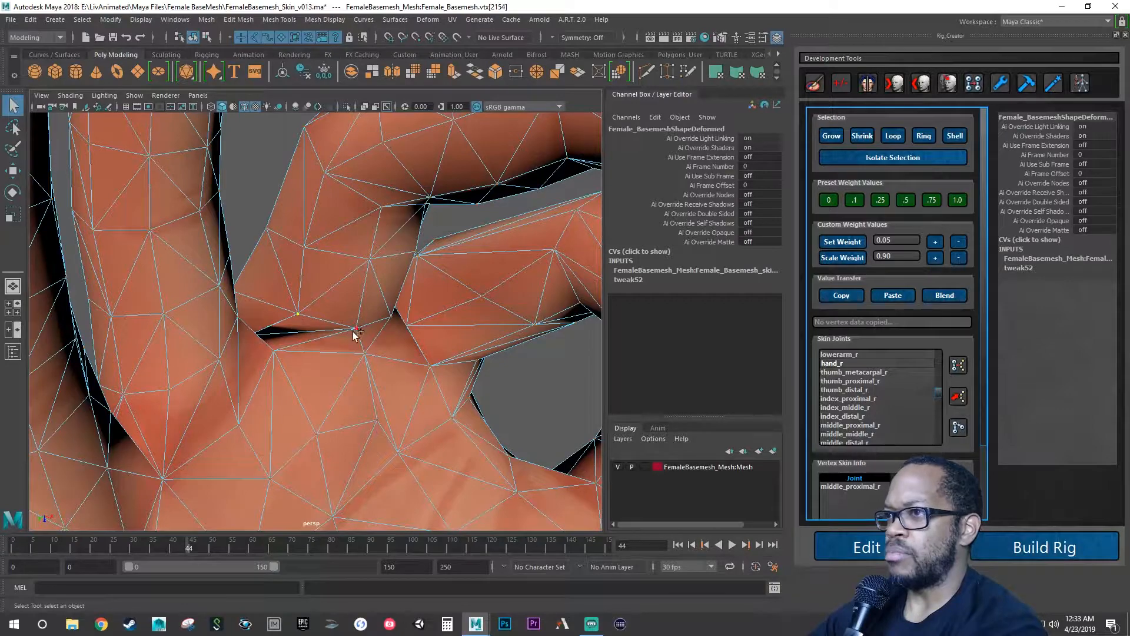
shift+click(393, 315)
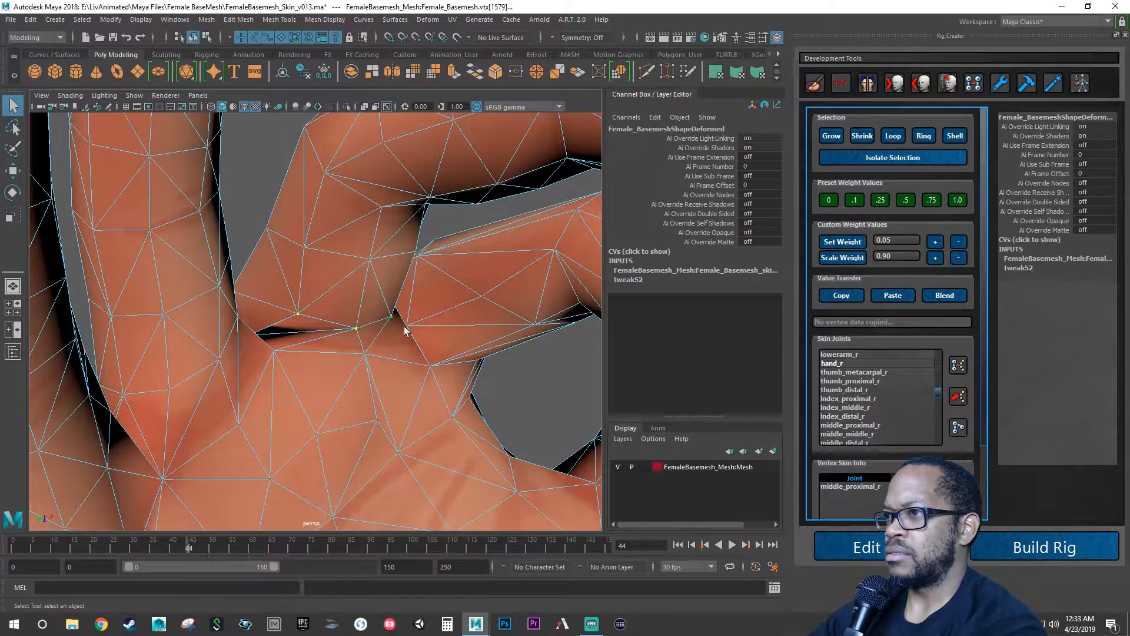
alt+drag(404, 327, 447, 325)
shift+click(373, 322)
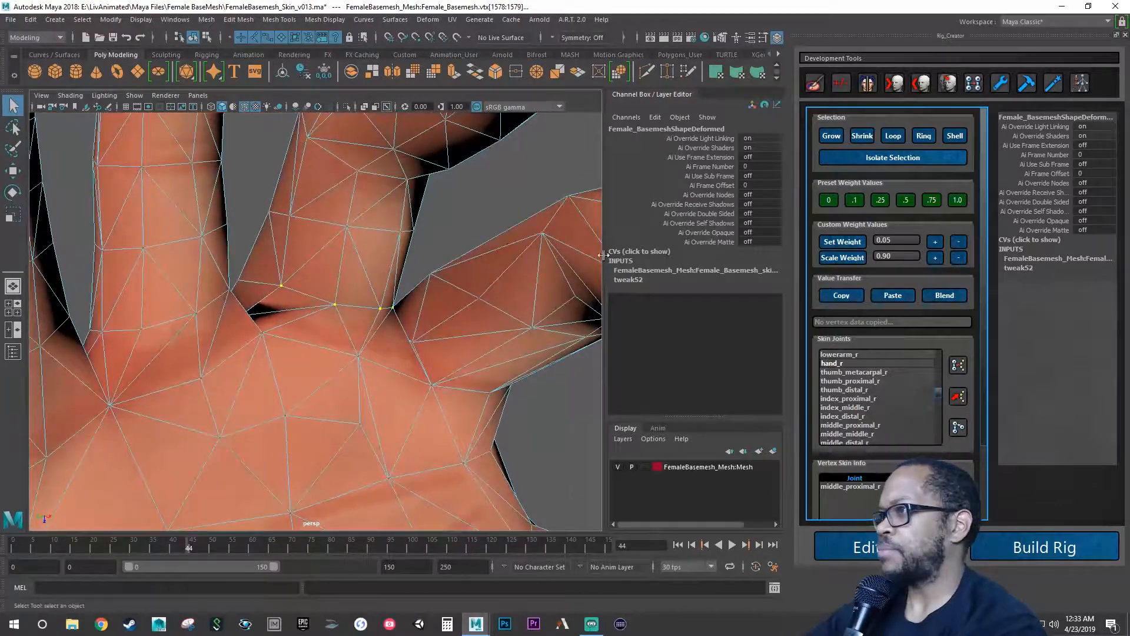
click(832, 364)
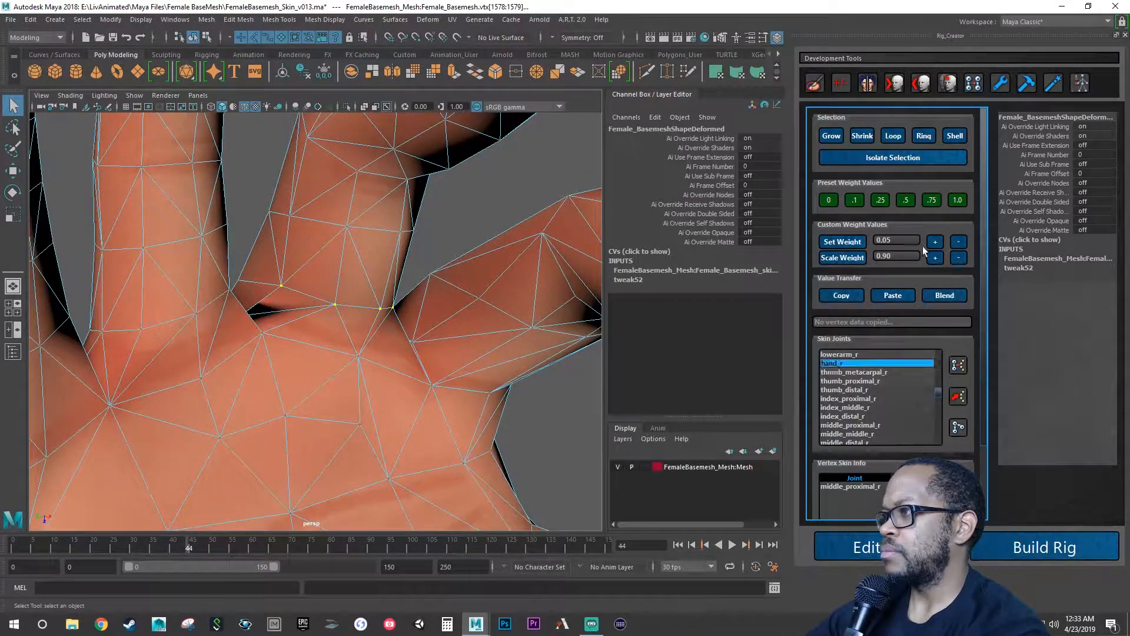
click(934, 242)
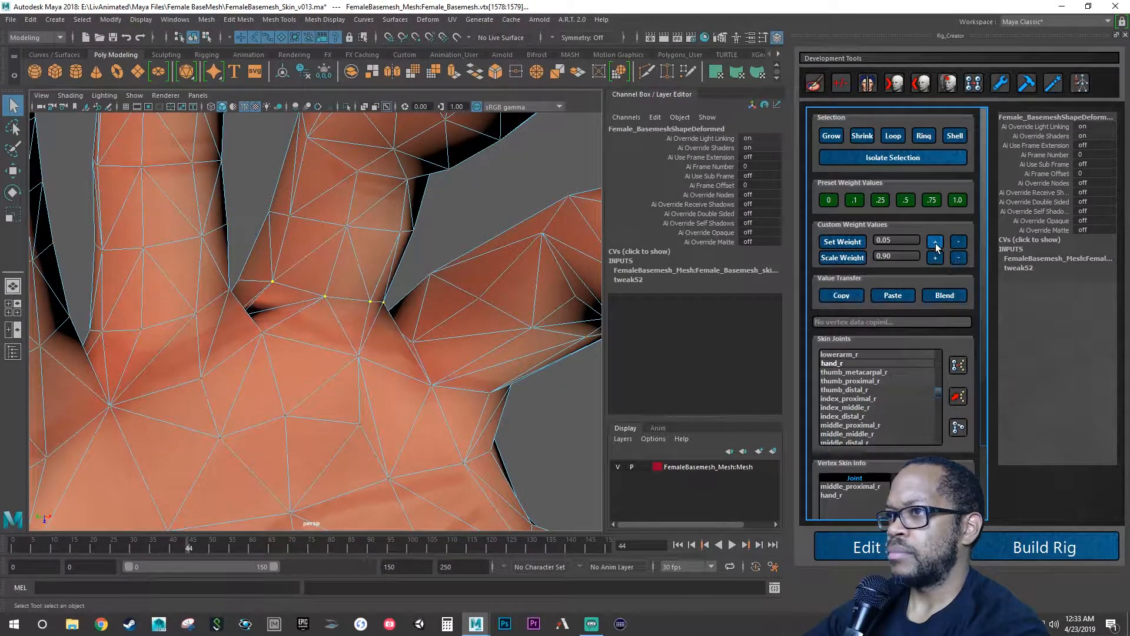
Go to frame 50, select the stray vertex in the web between the middle and ring fingers, and set its middle_proximal_r weight to 1.0.
alt+drag(581, 282, 504, 295)
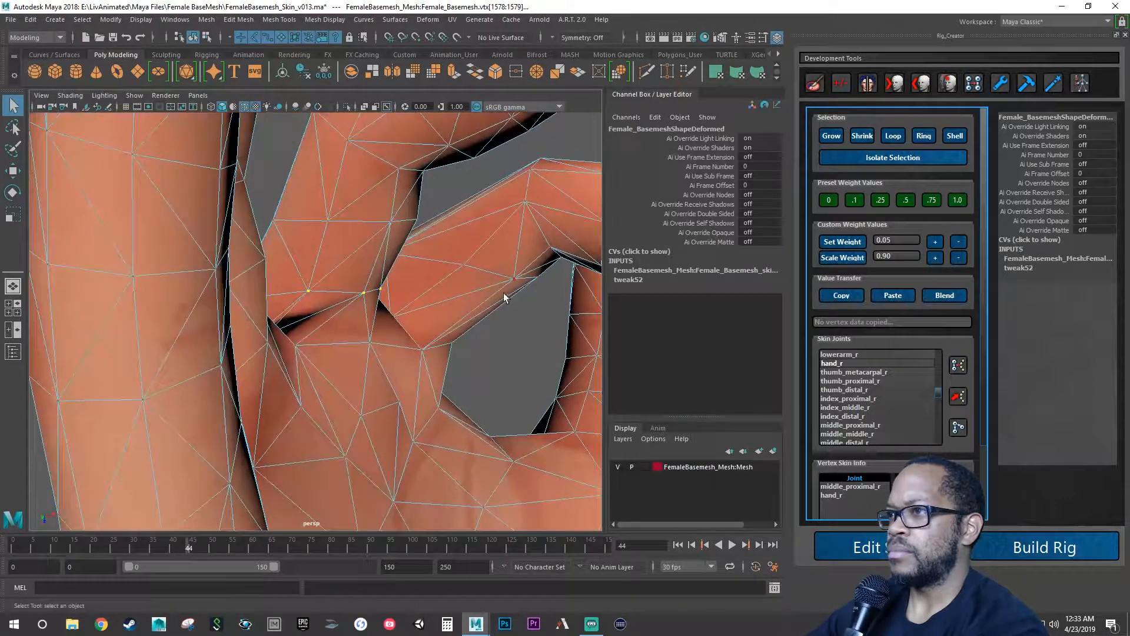
mouse_move(190, 546)
mouse_down()
mouse_move(161, 547)
mouse_move(212, 546)
mouse_up()
alt+drag(404, 388, 365, 406)
click(259, 347)
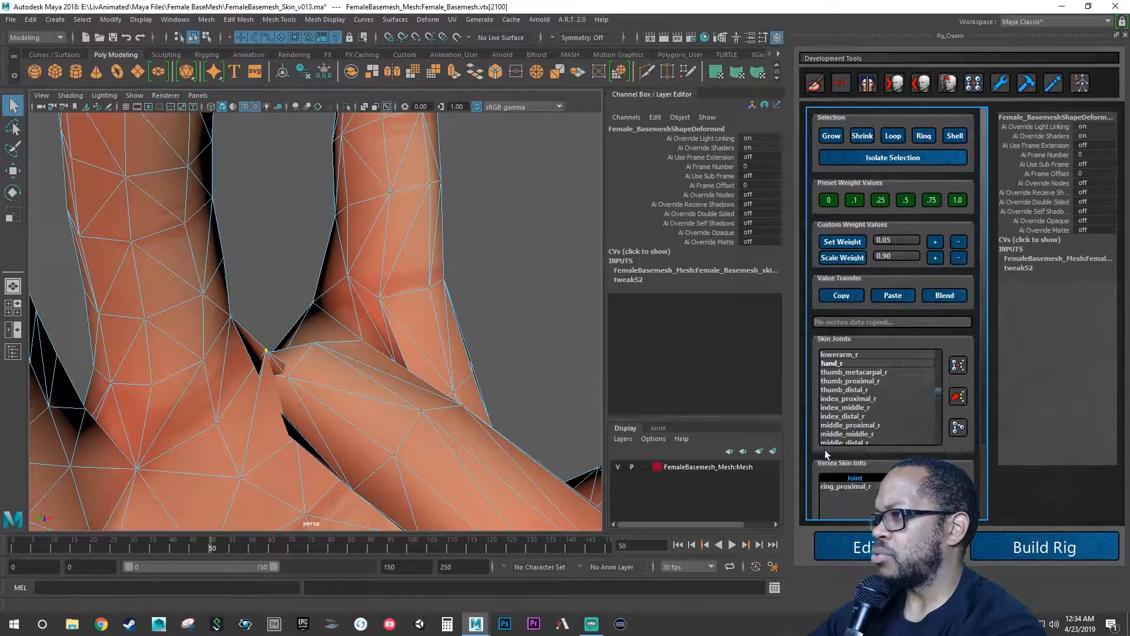
click(861, 425)
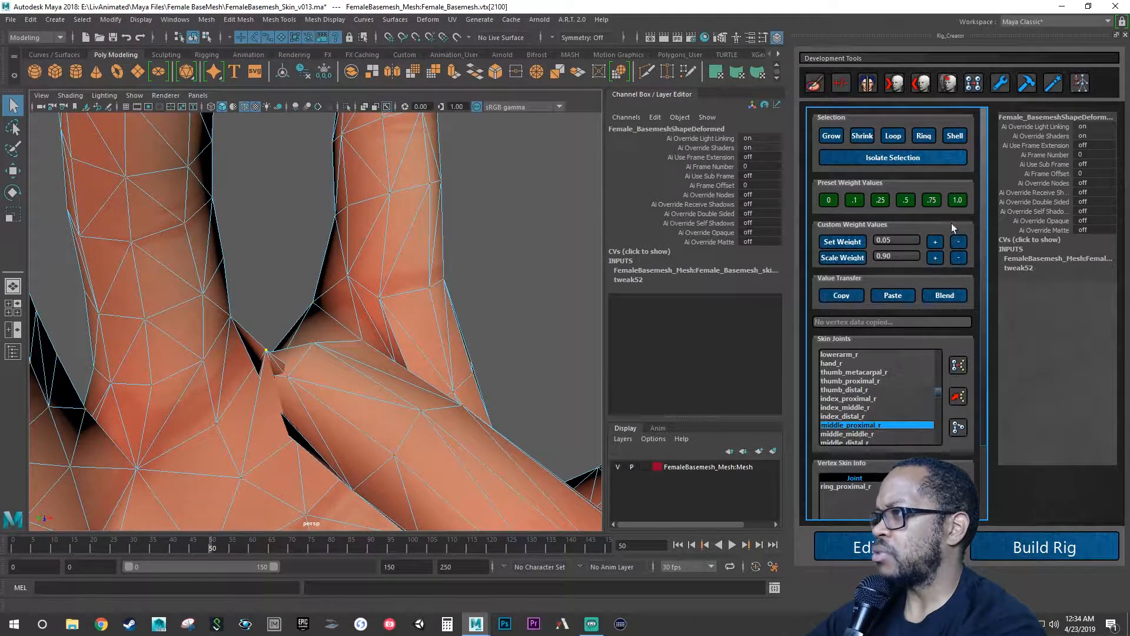
click(956, 200)
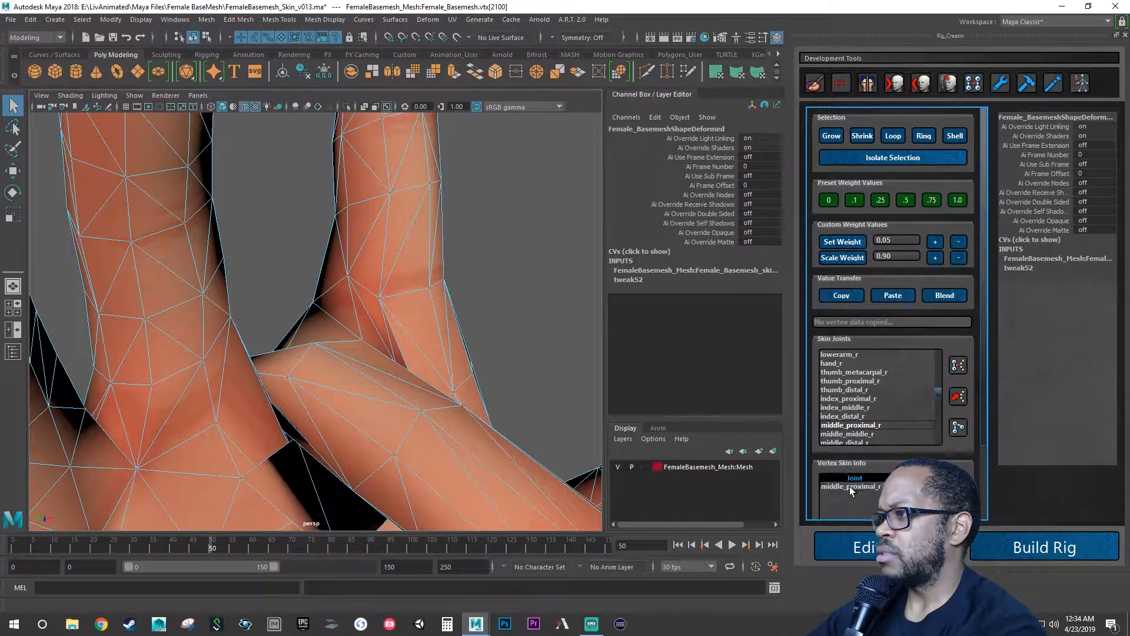
Go to frame 45, select the palm vertex just below the middle finger's base crease, and set its middle_proximal_r weight to 0.5.
alt+right_drag(484, 412, 440, 405)
alt+middle_drag(441, 405, 442, 395)
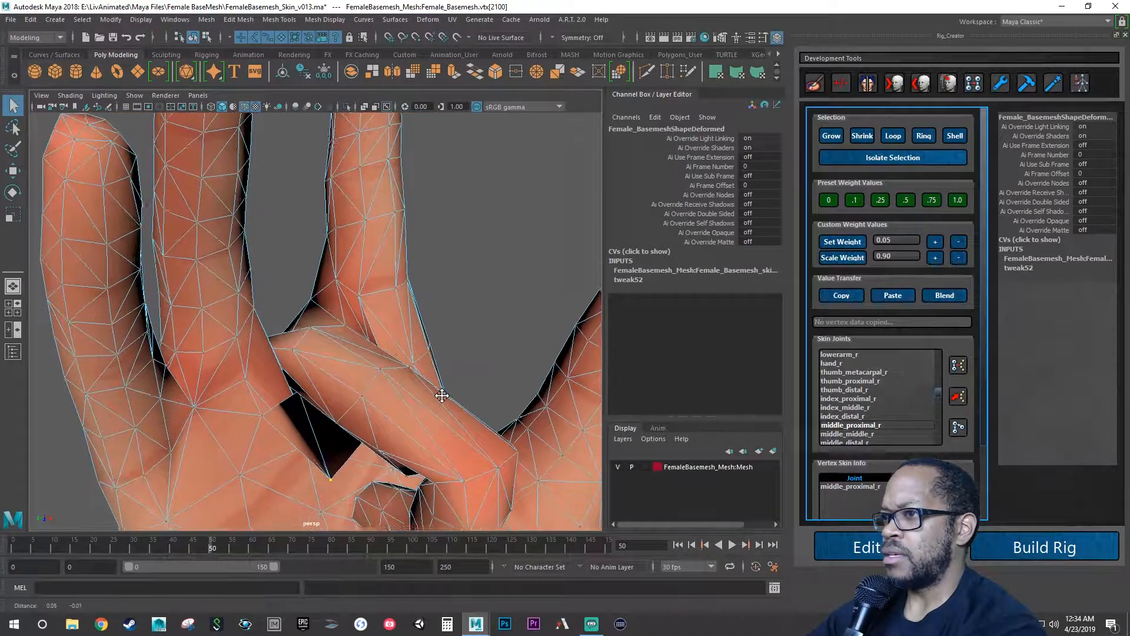
alt+drag(442, 395, 473, 340)
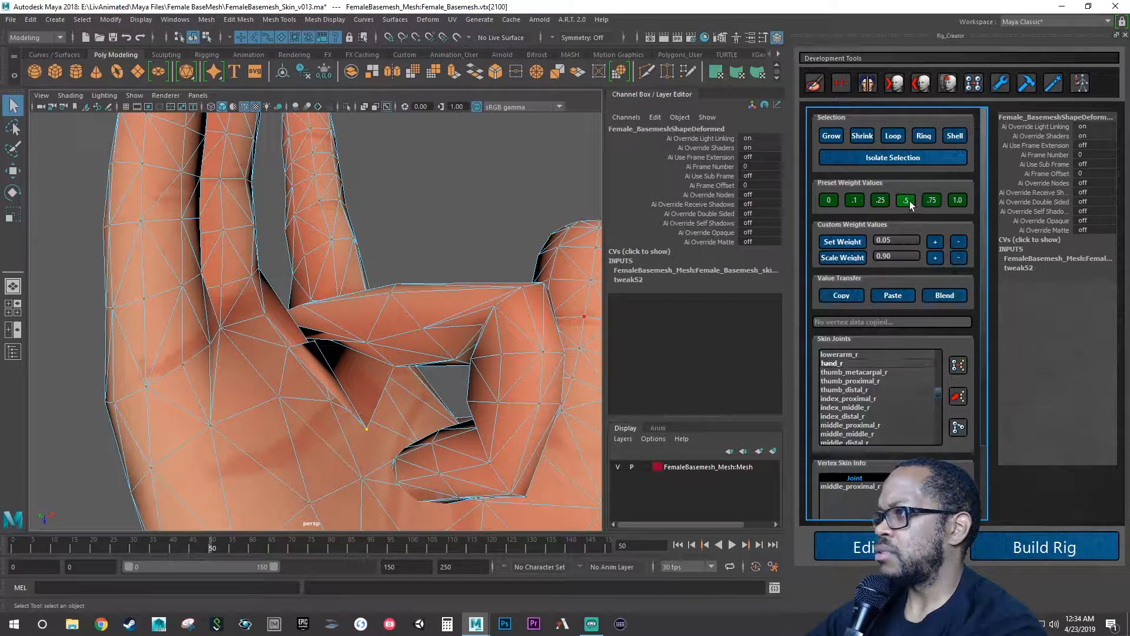
alt+drag(447, 353, 262, 291)
alt+right_drag(263, 290, 527, 379)
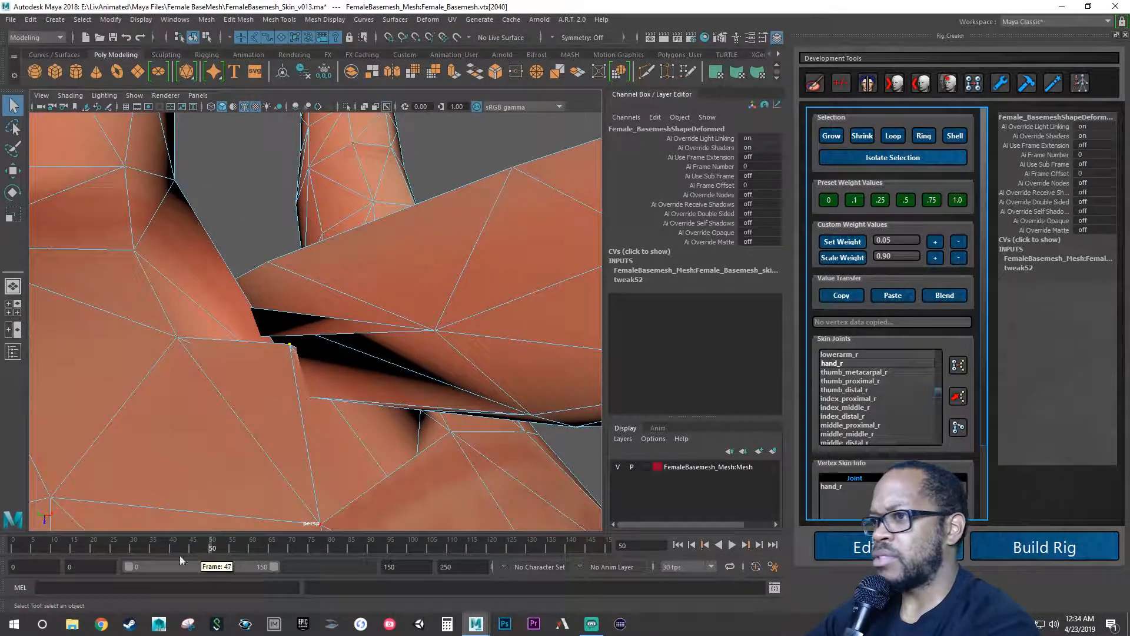
drag(210, 549, 192, 546)
click(289, 352)
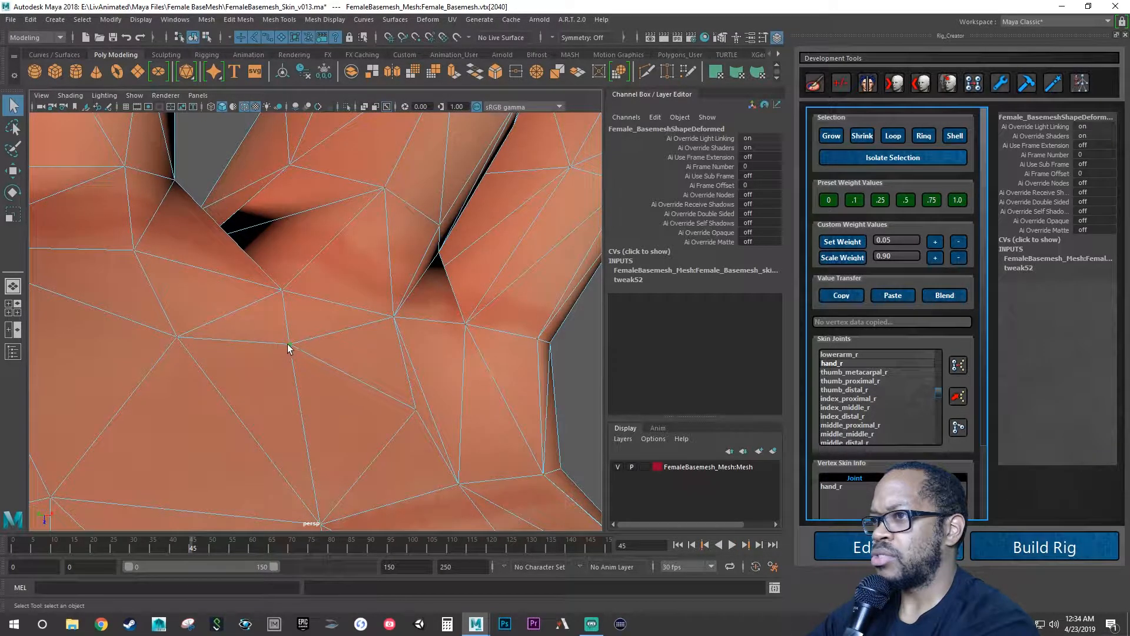
click(860, 425)
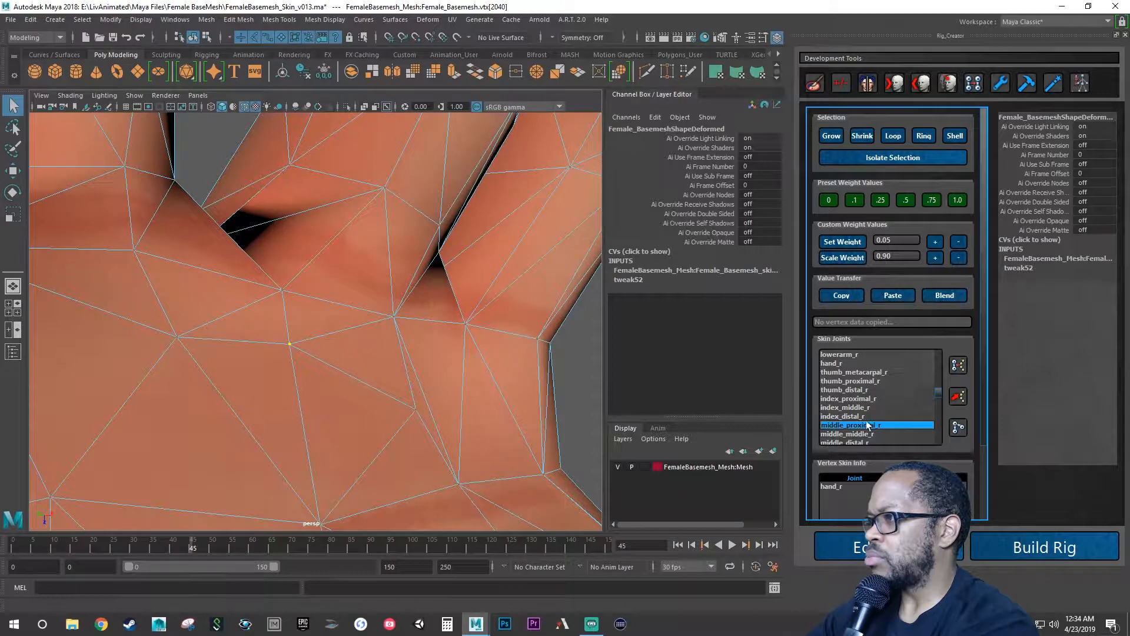
click(906, 200)
At frame 46, set the hand_r weight of the two neighbouring palm vertices below the middle finger's base to 0.75.
alt+drag(460, 412, 349, 457)
mouse_move(209, 539)
mouse_down()
mouse_move(168, 541)
mouse_move(215, 533)
mouse_move(193, 531)
mouse_up()
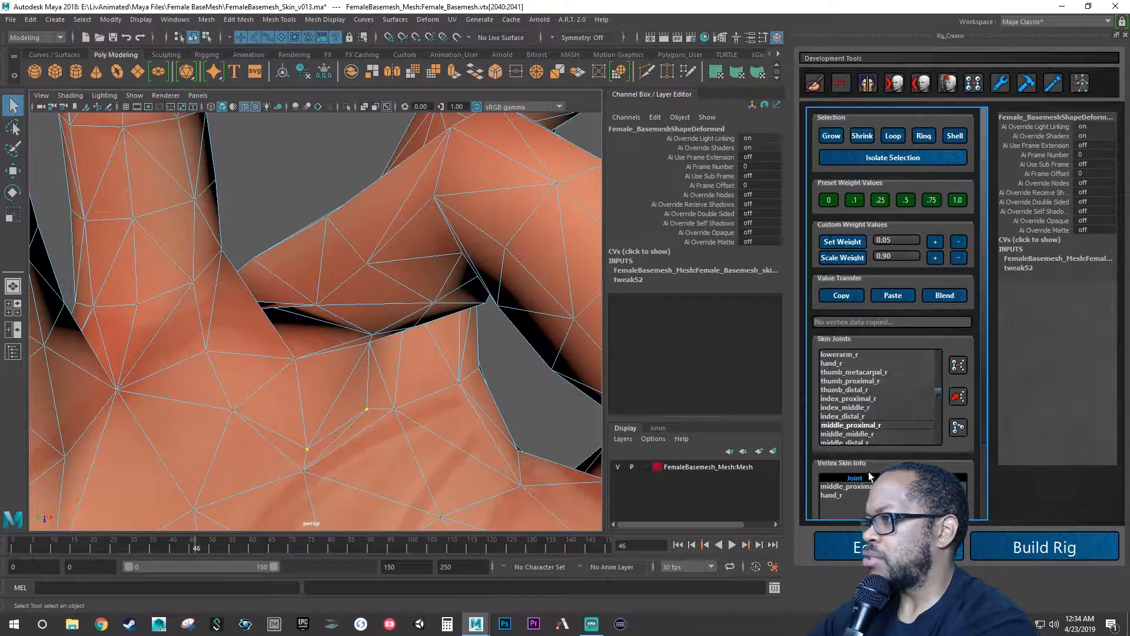
click(839, 495)
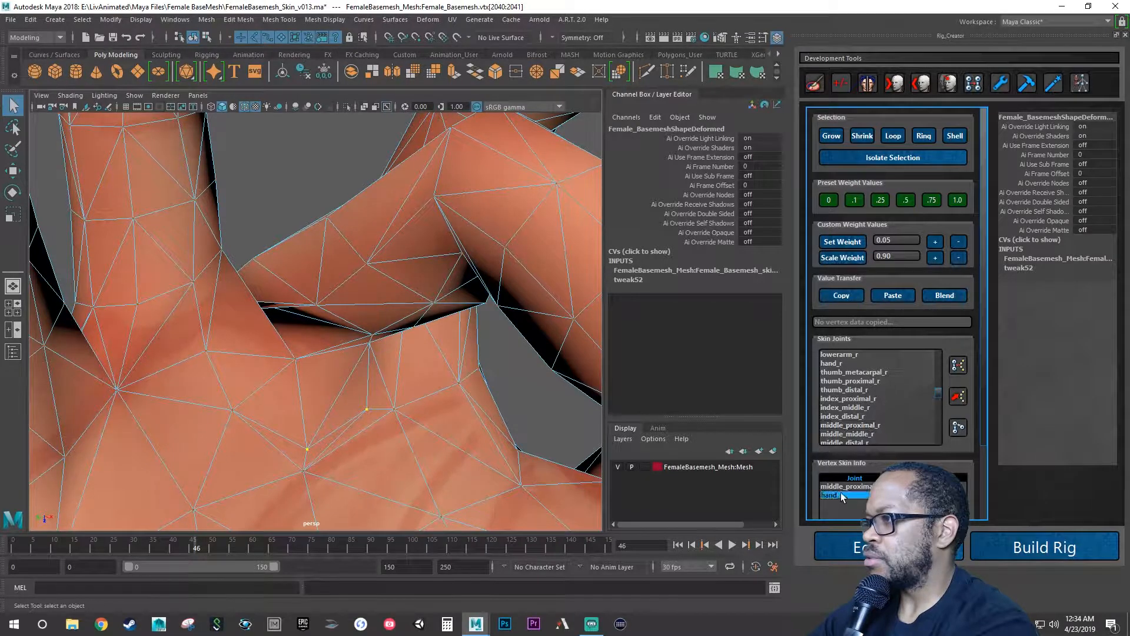
click(879, 202)
click(929, 200)
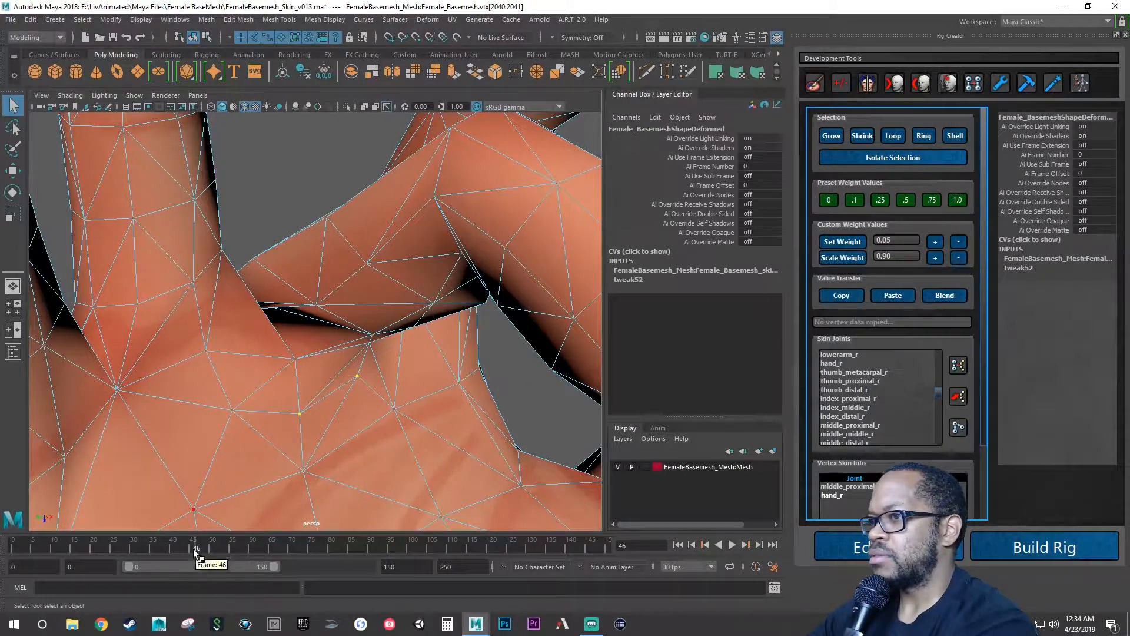
Go to frame 50, pick the hidden middle-ring web vertex in wireframe display, and raise its middle_proximal_r weight in 0.05 increments in shaded view.
drag(194, 547, 211, 543)
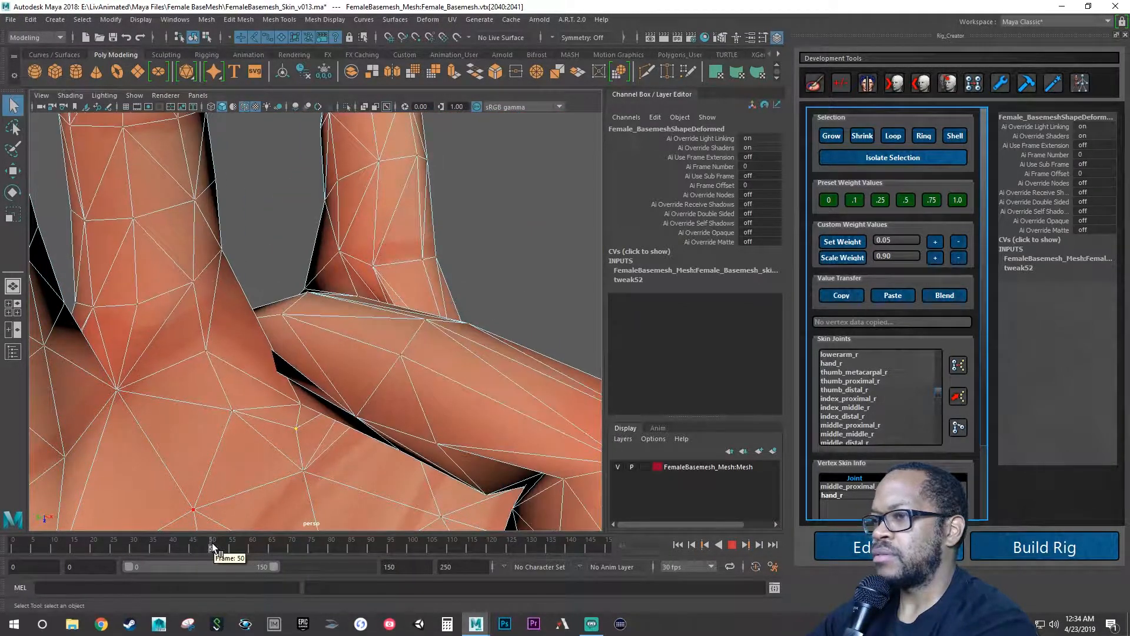
alt+drag(348, 372, 287, 312)
alt+right_drag(288, 313, 446, 319)
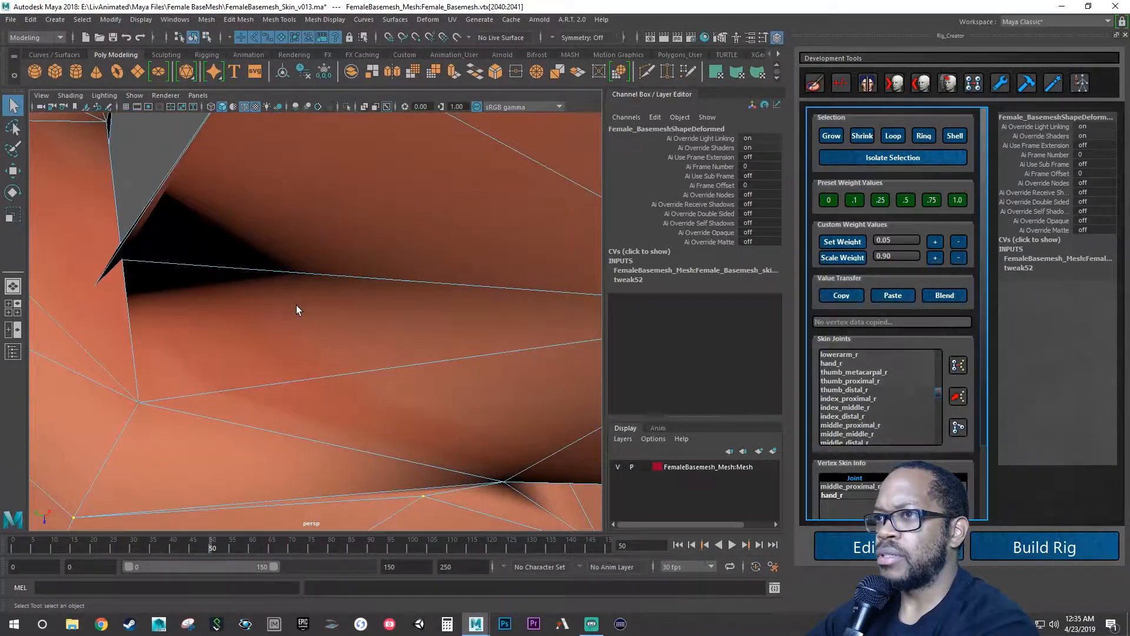
mouse_move(296, 305)
alt+mouse_down()
mouse_move(270, 306)
mouse_move(281, 295)
alt+mouse_up()
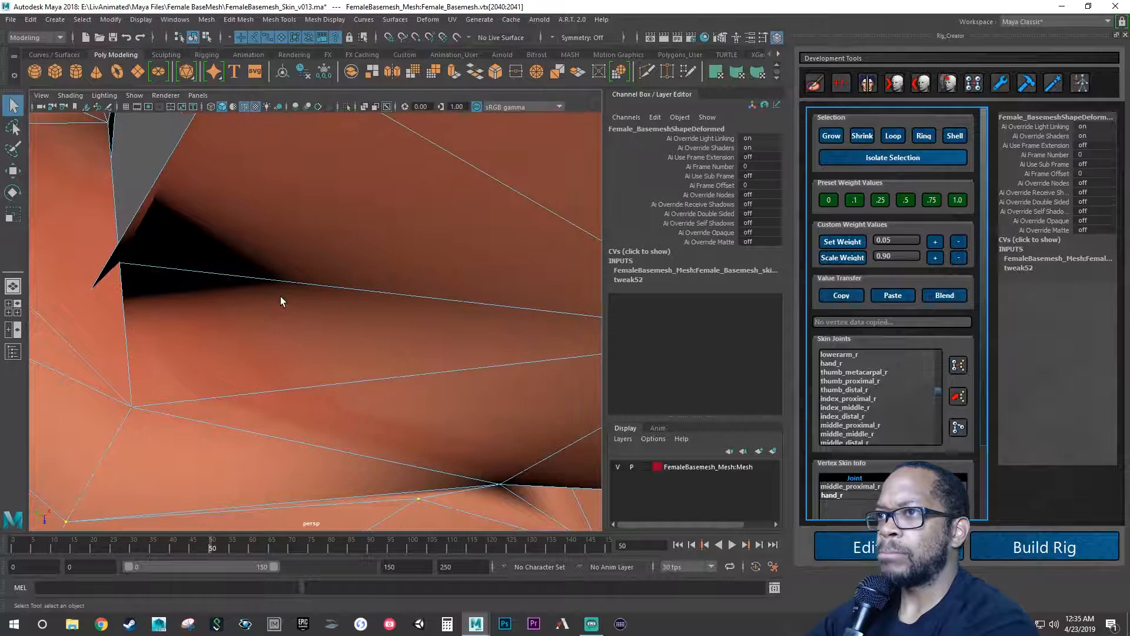
click(211, 107)
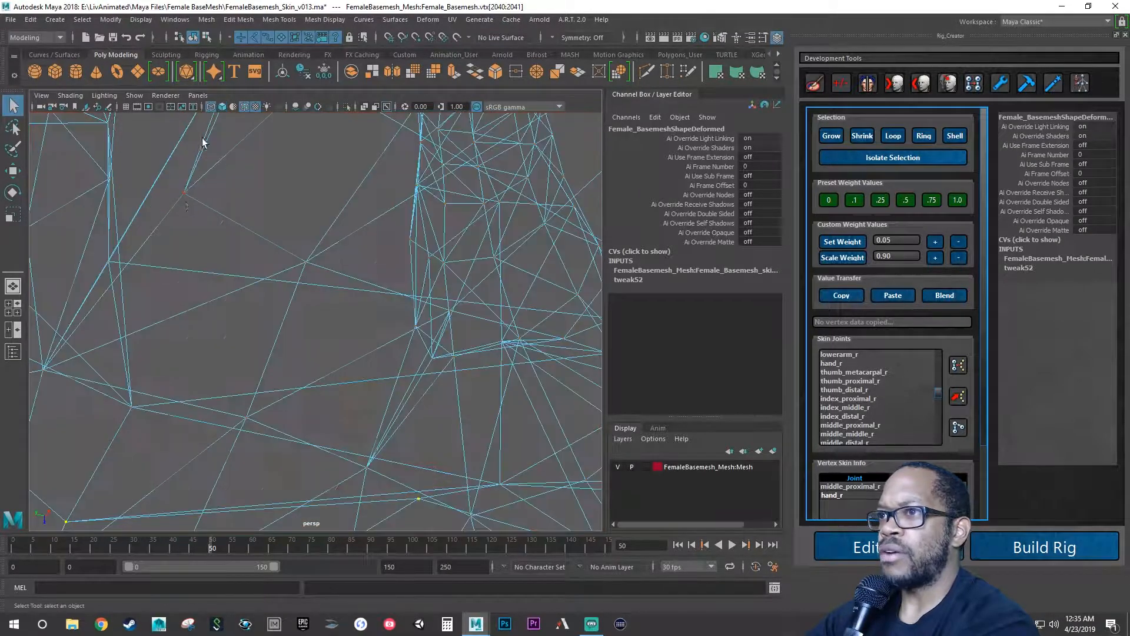
click(107, 263)
alt+drag(108, 264, 139, 282)
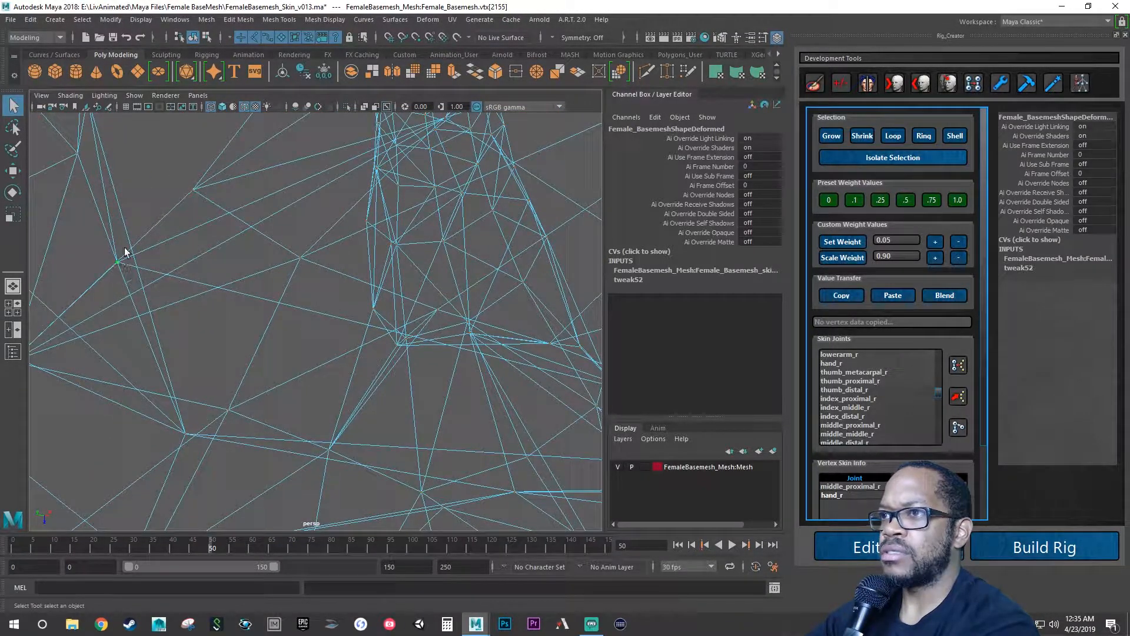
click(222, 107)
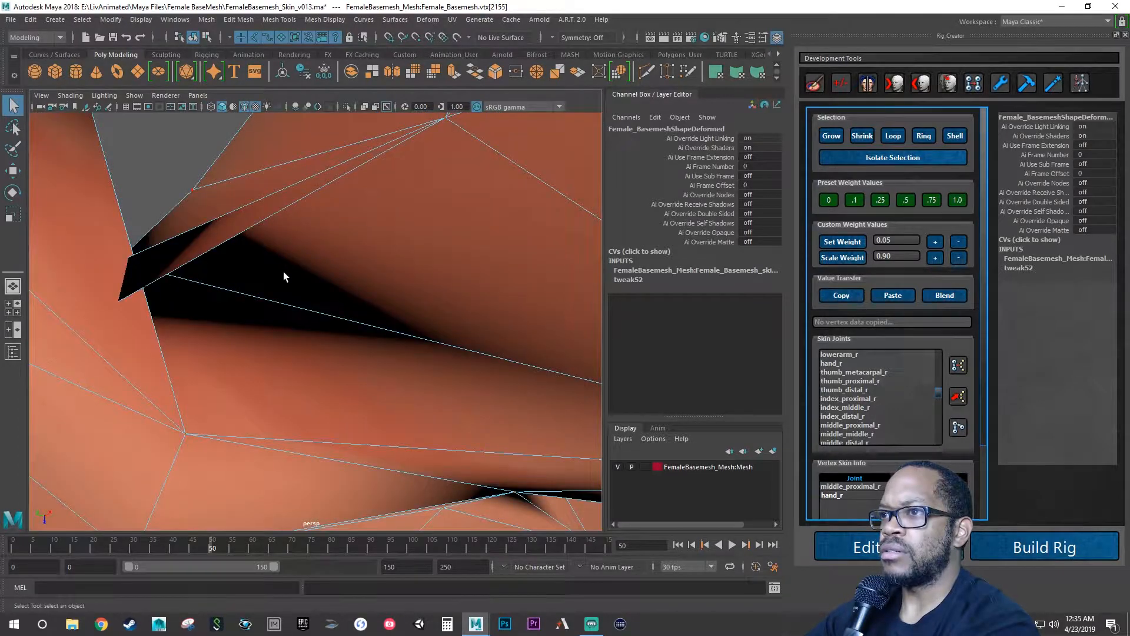
mouse_move(284, 272)
alt+mouse_down()
mouse_move(255, 301)
mouse_move(324, 320)
alt+mouse_up()
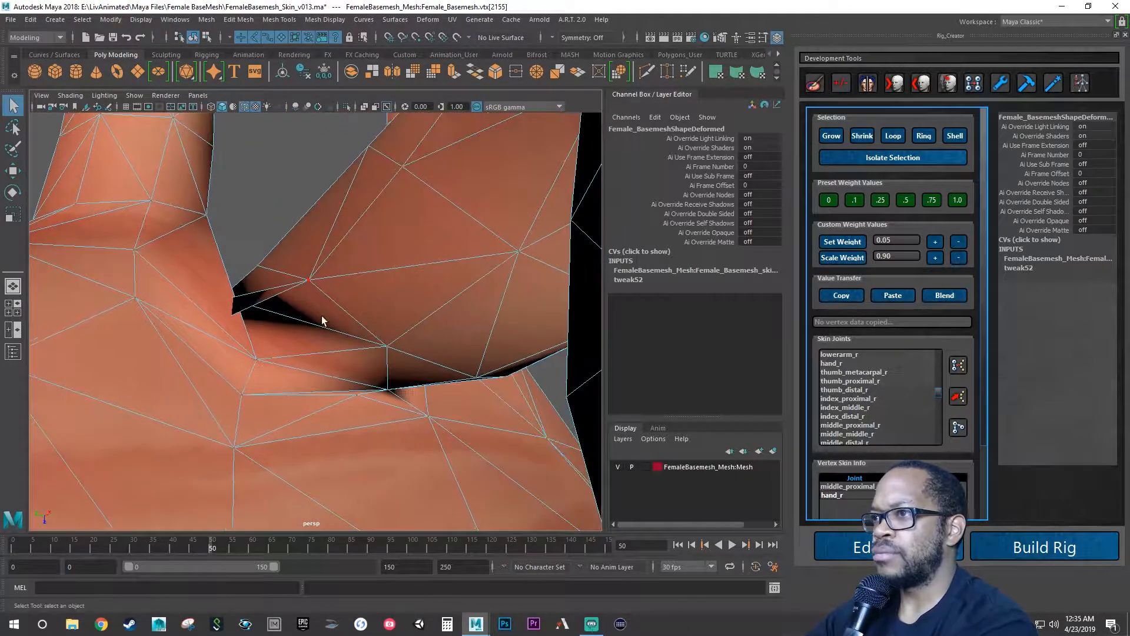
click(850, 487)
scroll(507, 318, down, 1)
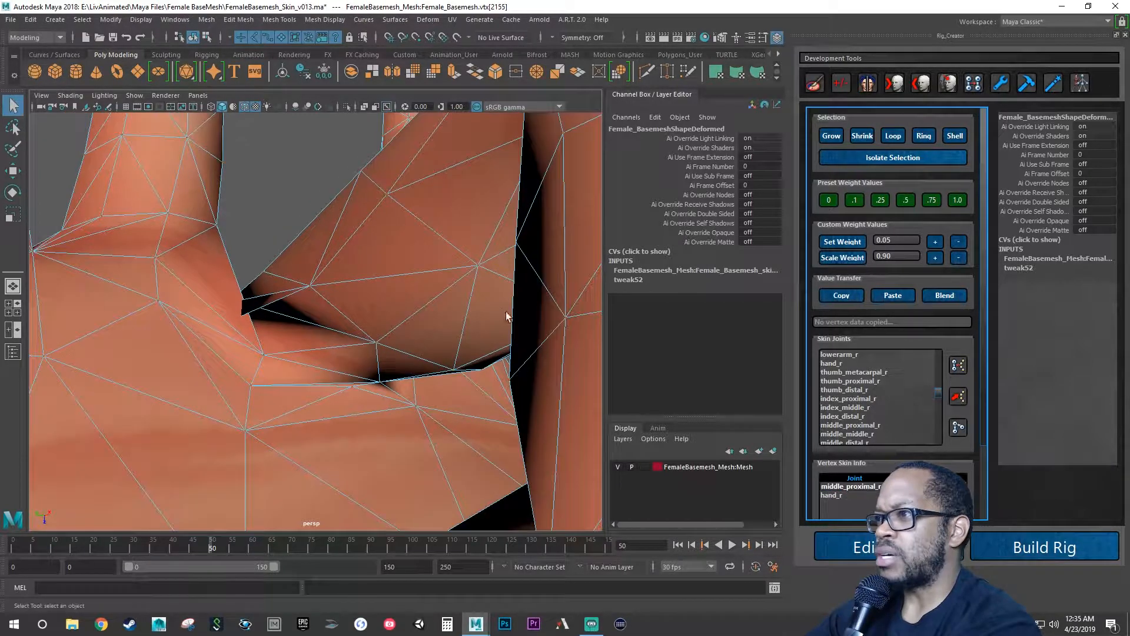
click(936, 242)
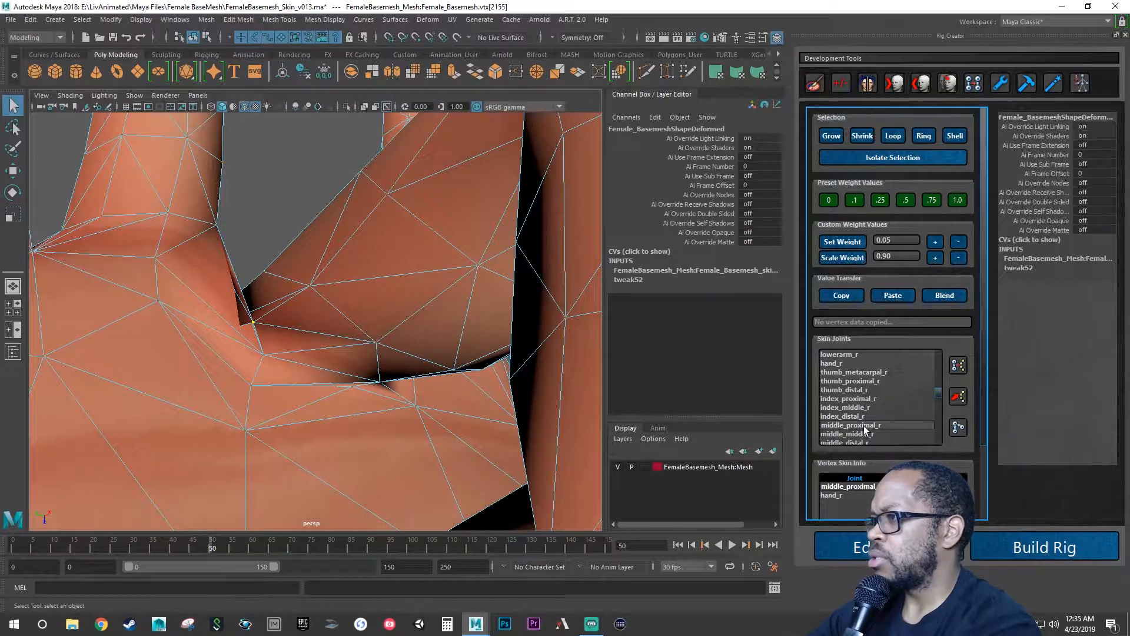
Raise the same web vertex's ring_proximal_r weight in 0.05 increments.
scroll(865, 431, down, 1)
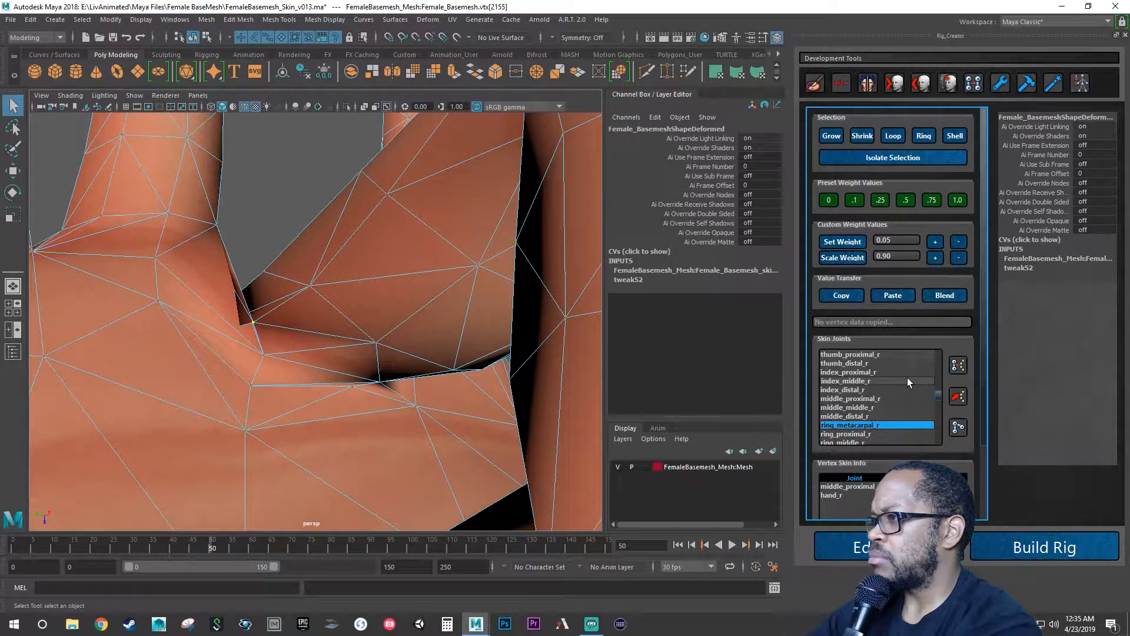
scroll(904, 380, down, 1)
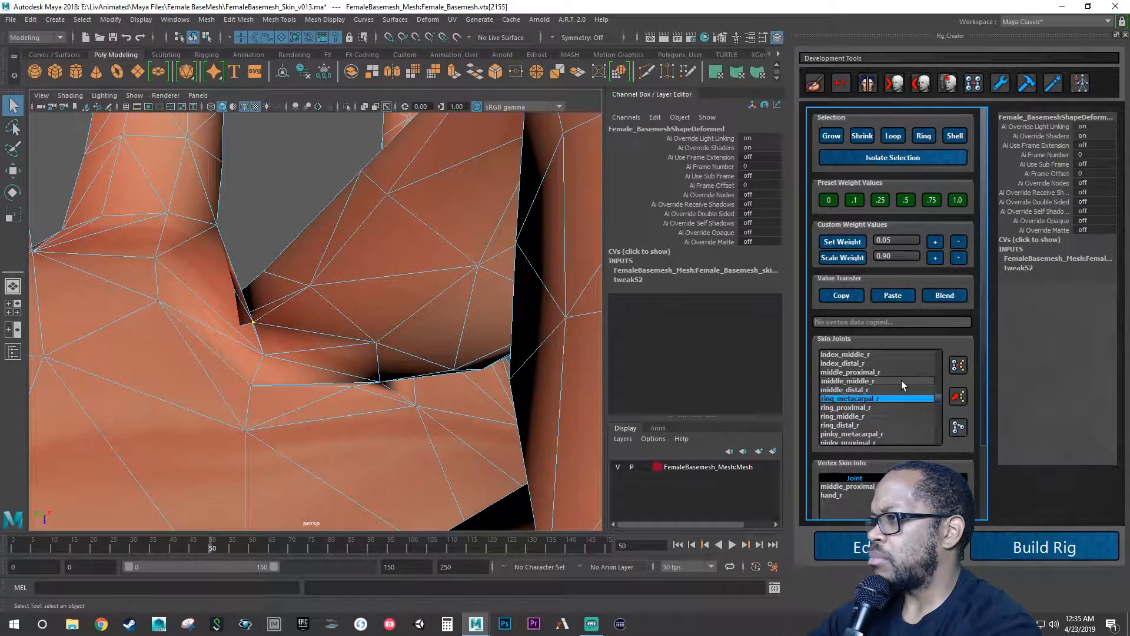
click(860, 407)
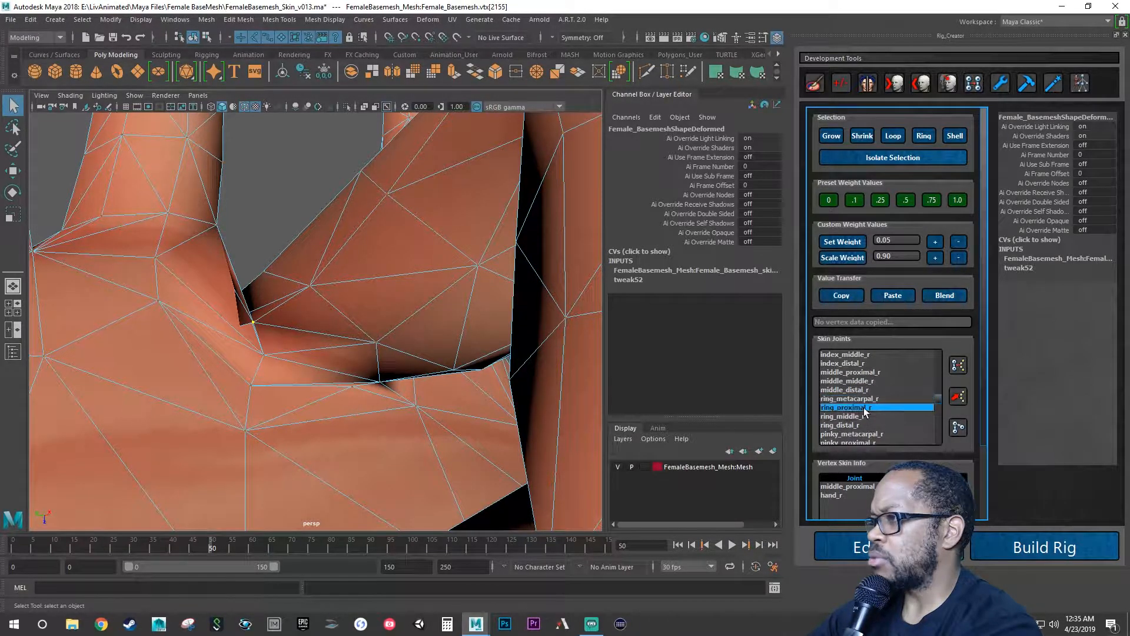
click(936, 242)
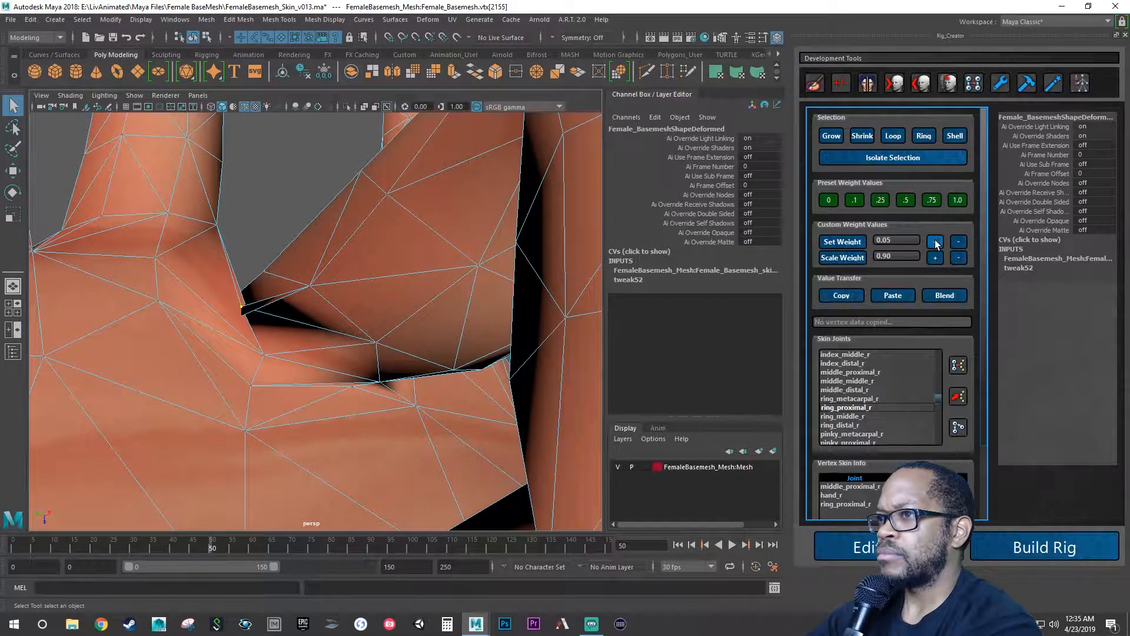
Inspect the folded web at the bent middle finger's base and select its hidden vertex in wireframe display.
click(310, 287)
alt+drag(311, 288, 353, 329)
alt+right_drag(245, 379, 489, 376)
alt+middle_drag(385, 371, 446, 250)
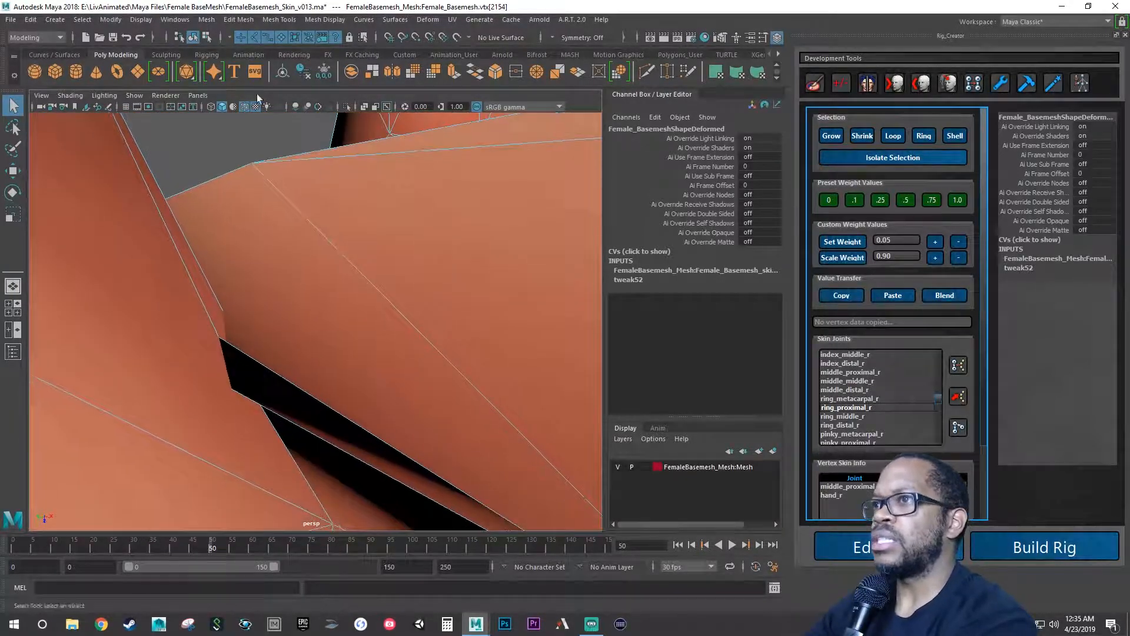
click(211, 109)
alt+drag(374, 294, 128, 296)
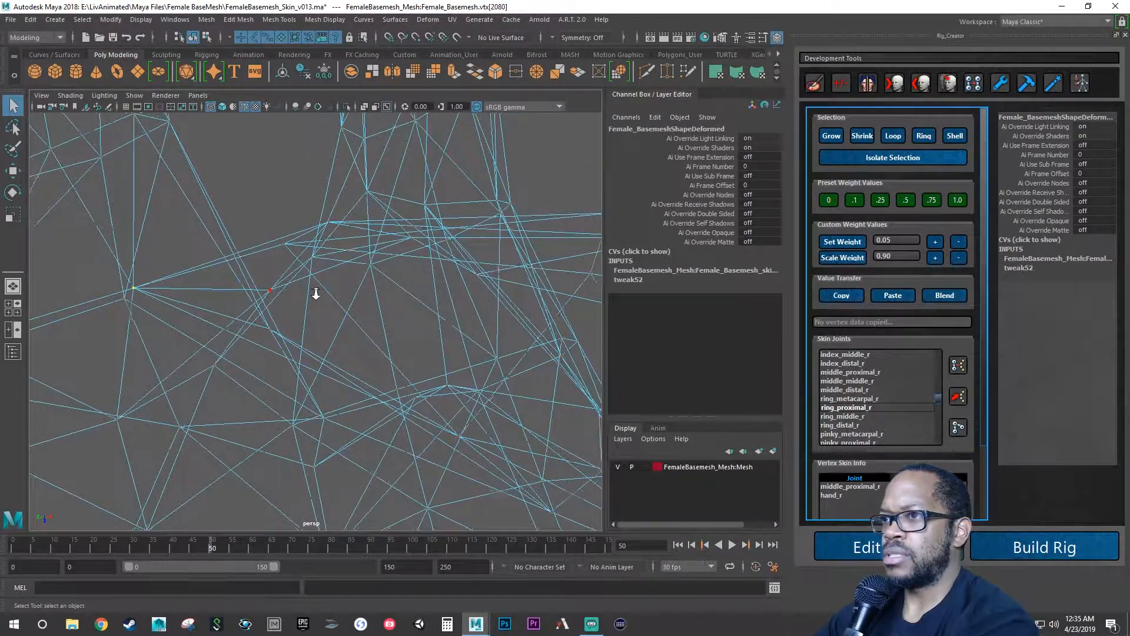